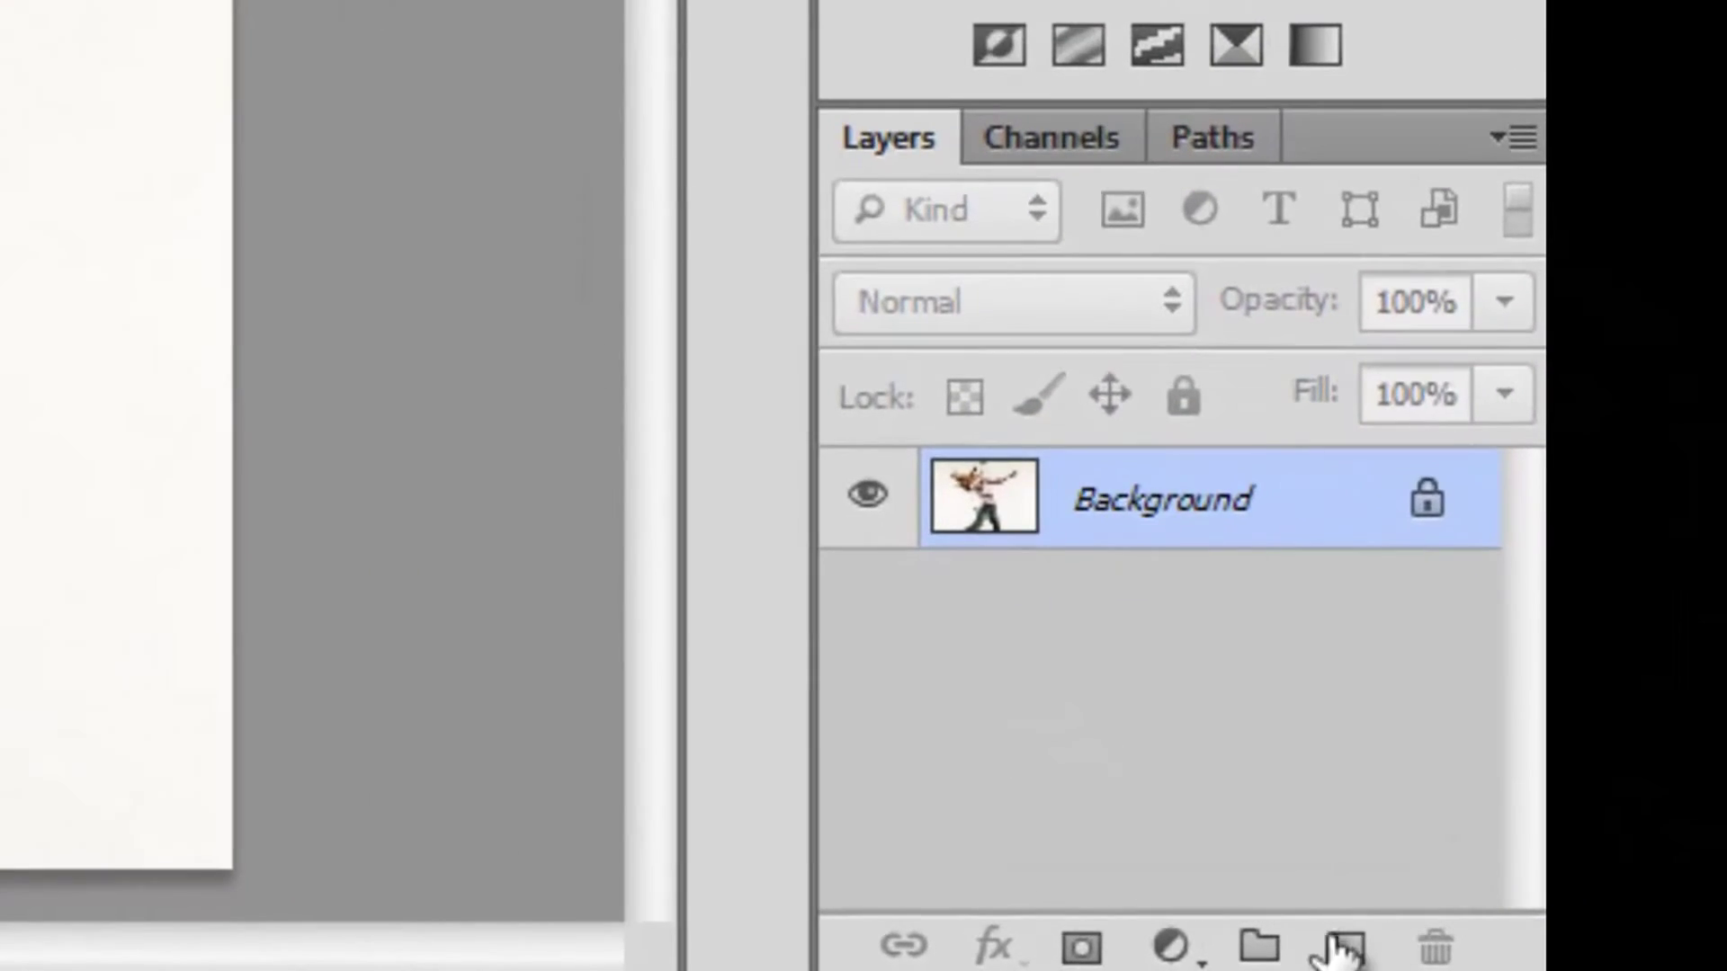
Add a new empty layer and set up the 2500 splatter brush at 411 px.
{"action": "left_click", "coordinate": [1343, 947]}
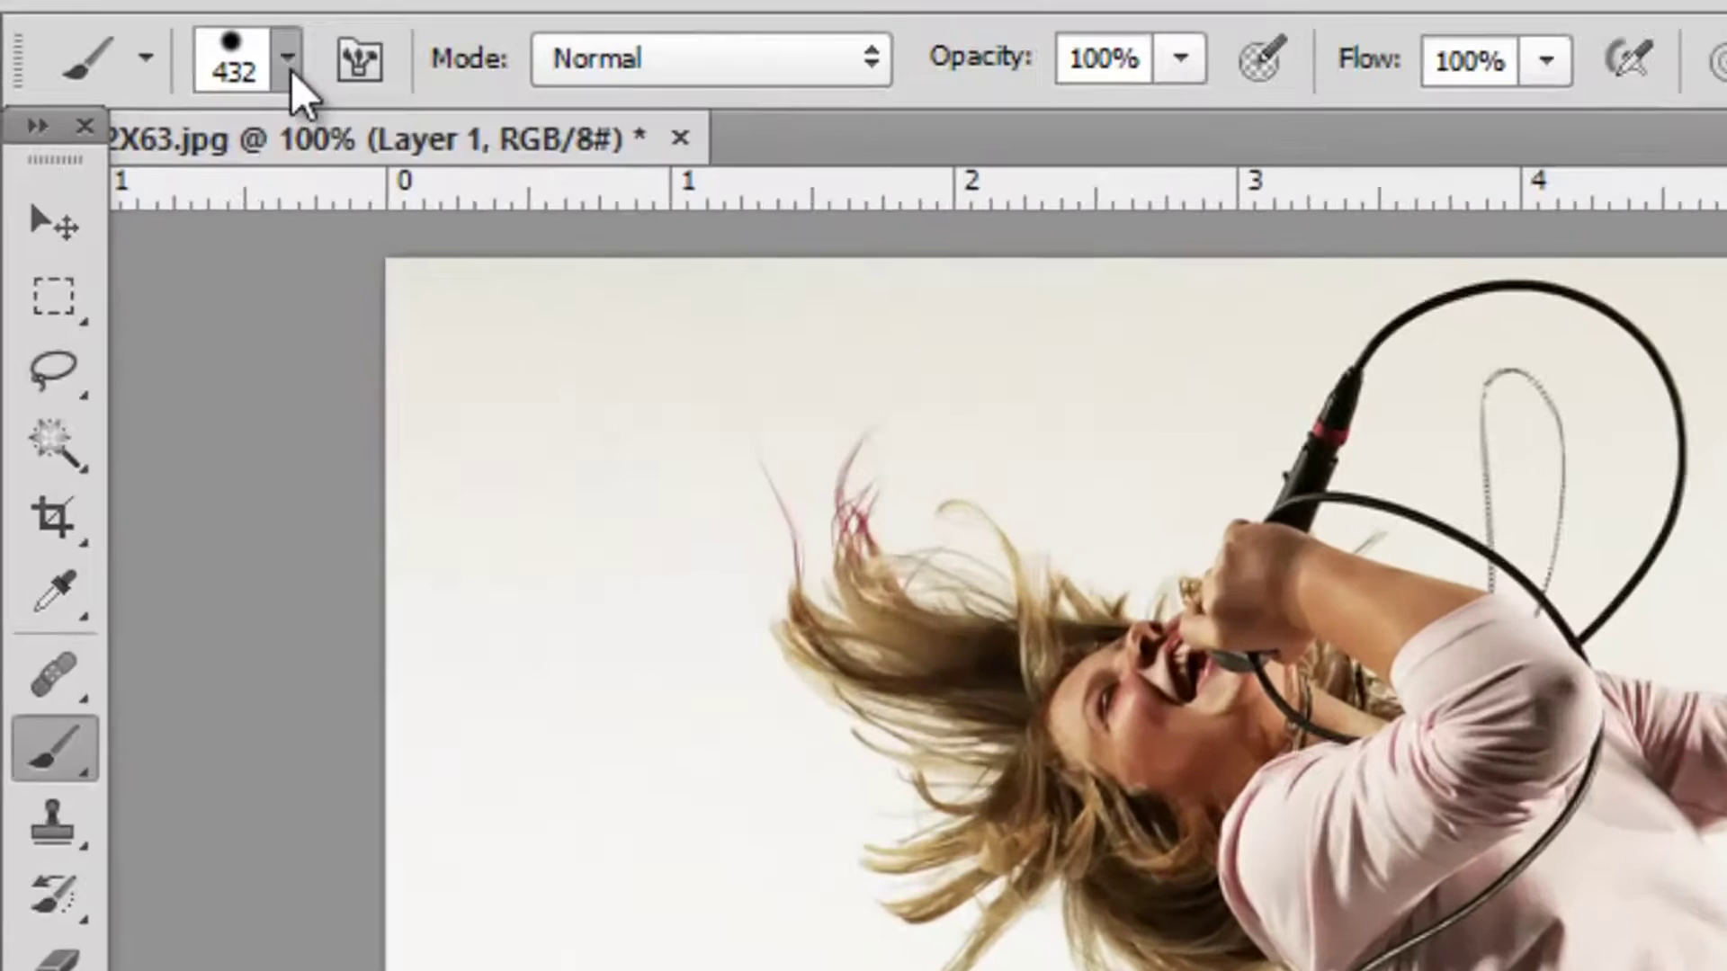
{"action": "left_click", "coordinate": [288, 60]}
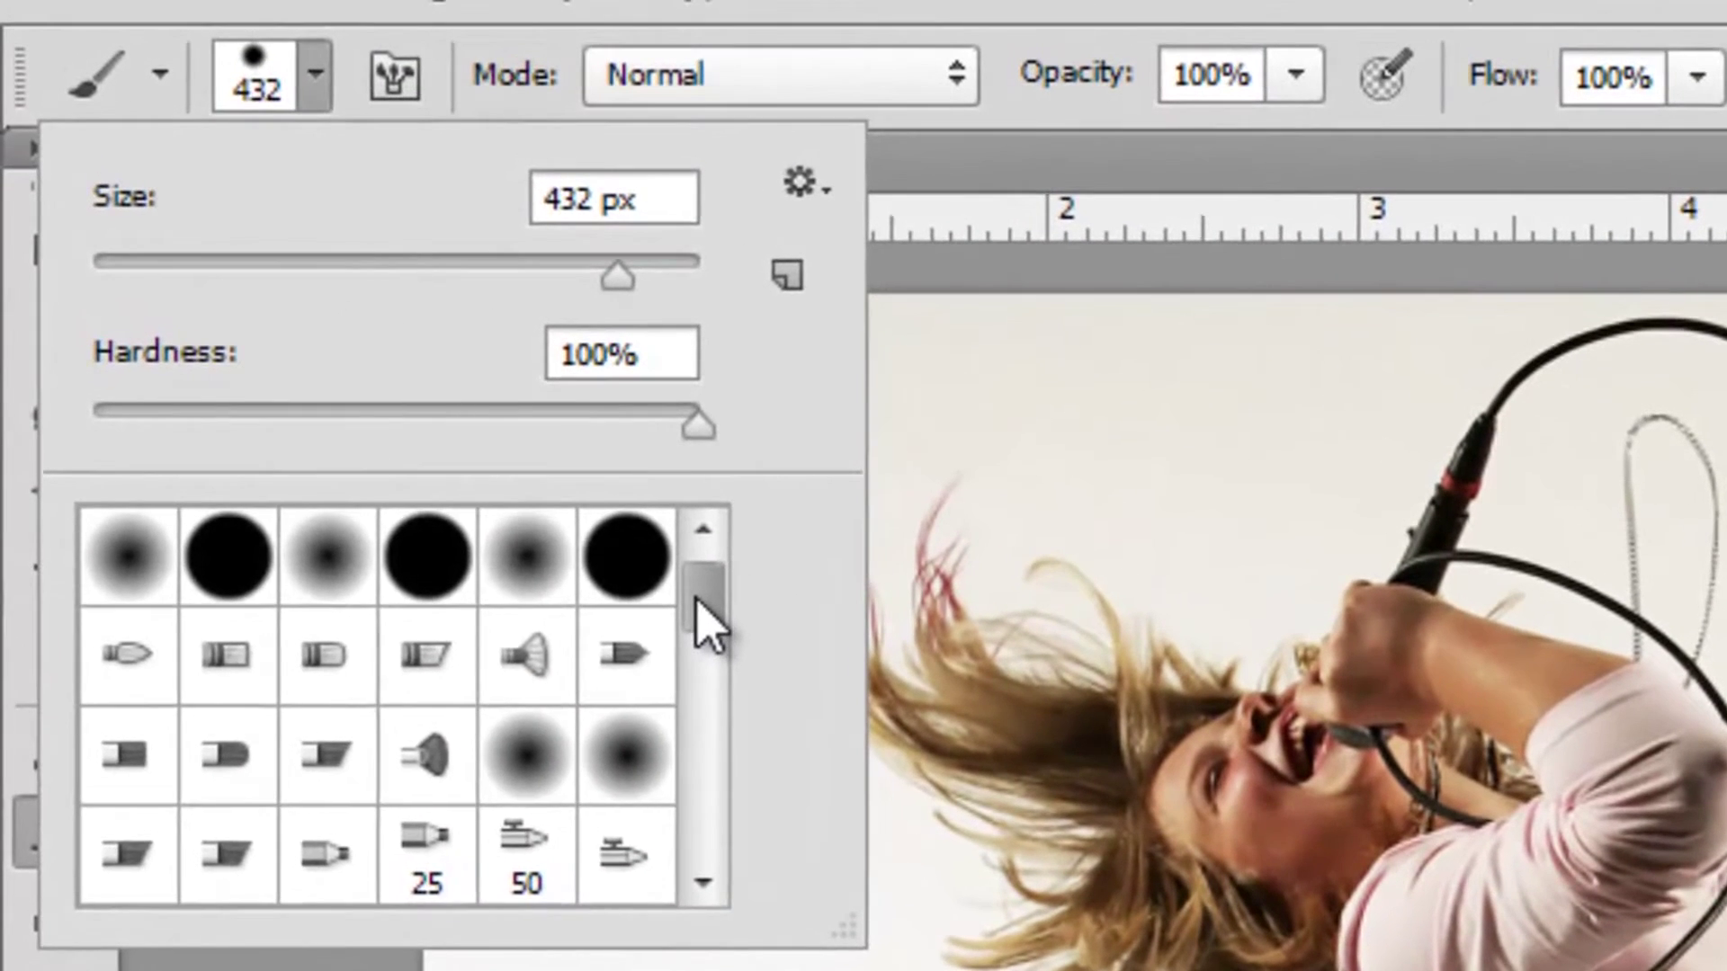
{"action": "left_click_drag", "start_coordinate": [642, 544], "coordinate": [638, 678]}
{"action": "mouse_move", "coordinate": [703, 756]}
{"action": "left_mouse_down"}
{"action": "mouse_move", "coordinate": [717, 818]}
{"action": "mouse_move", "coordinate": [667, 825]}
{"action": "left_mouse_up"}
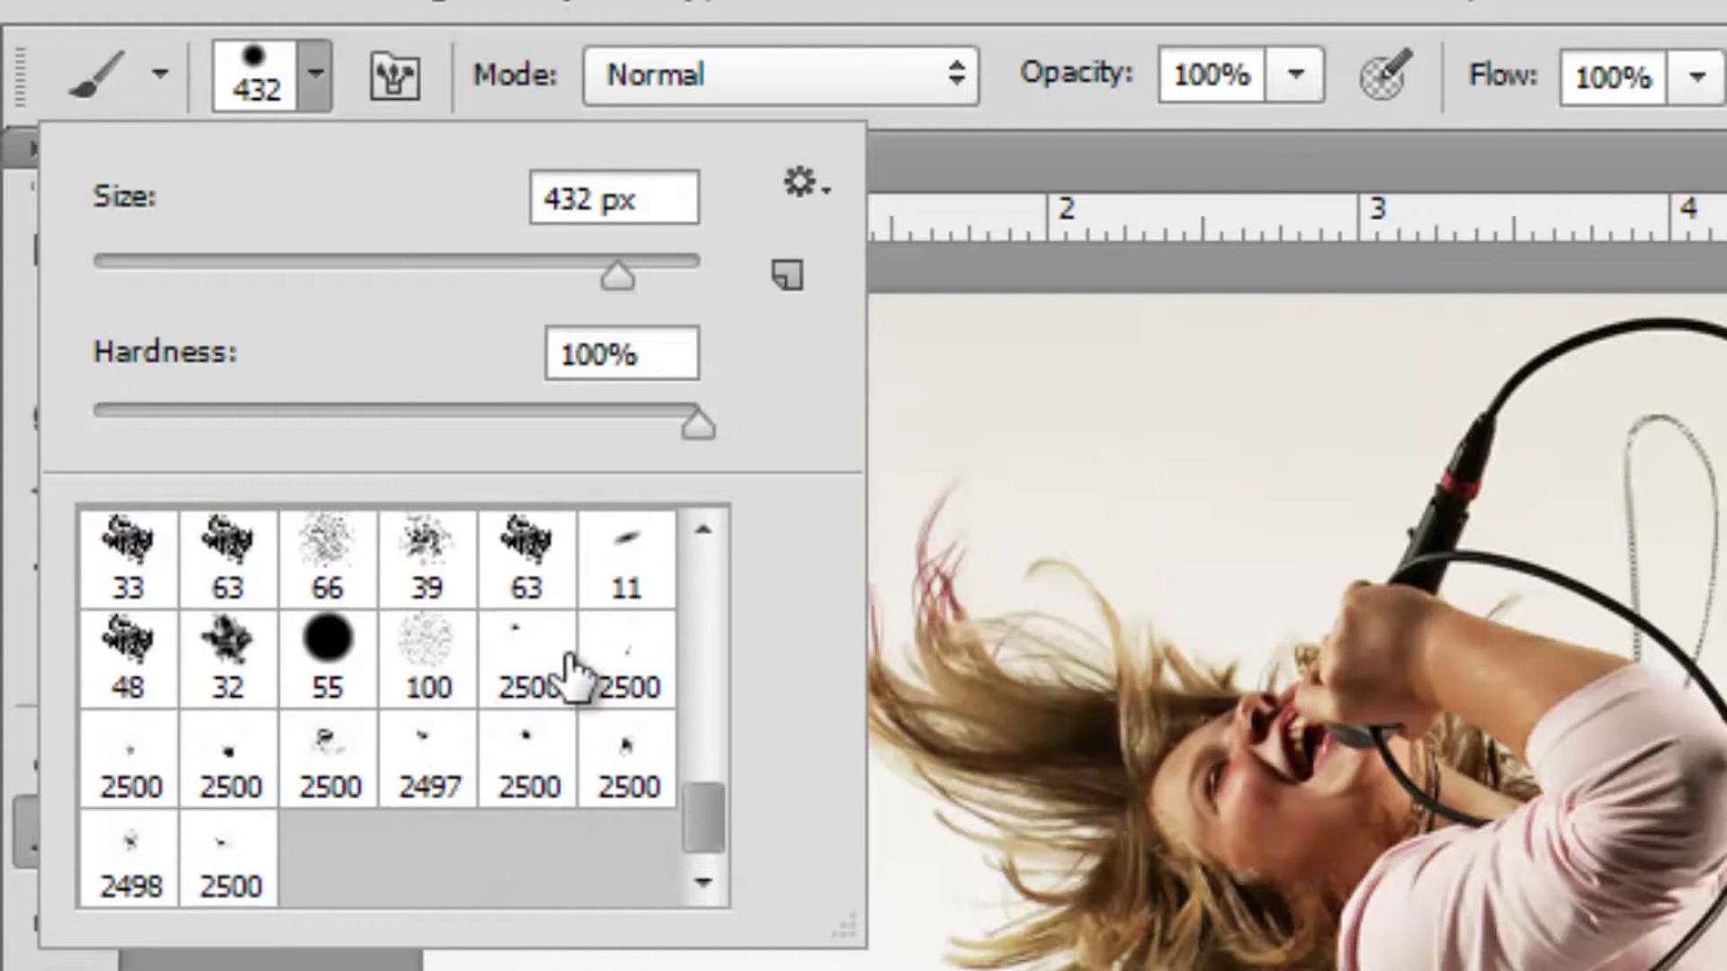
{"action": "left_click", "coordinate": [530, 666]}
{"action": "mouse_move", "coordinate": [663, 276]}
{"action": "left_mouse_down"}
{"action": "mouse_move", "coordinate": [512, 288]}
{"action": "mouse_move", "coordinate": [611, 279]}
{"action": "left_mouse_up"}
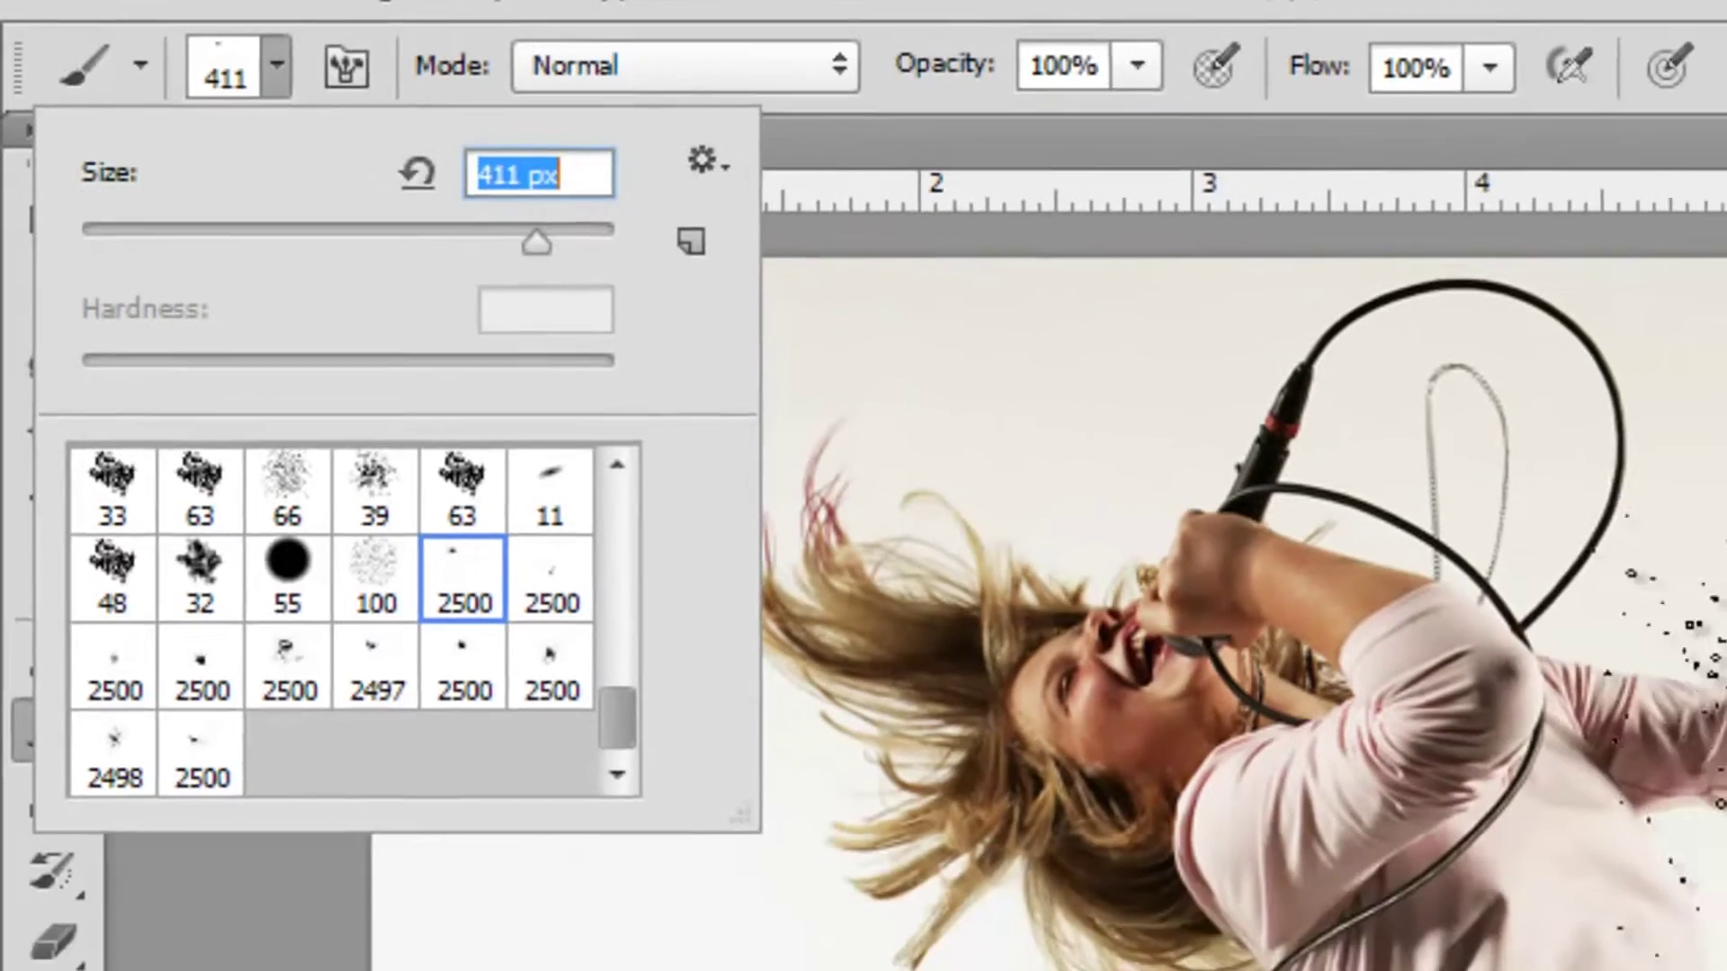
{"action": "key", "text": "Return"}
Stamp three trial splatters on the canvas, then undo them all.
{"action": "left_click", "coordinate": [1142, 584]}
{"action": "left_click", "coordinate": [1295, 317]}
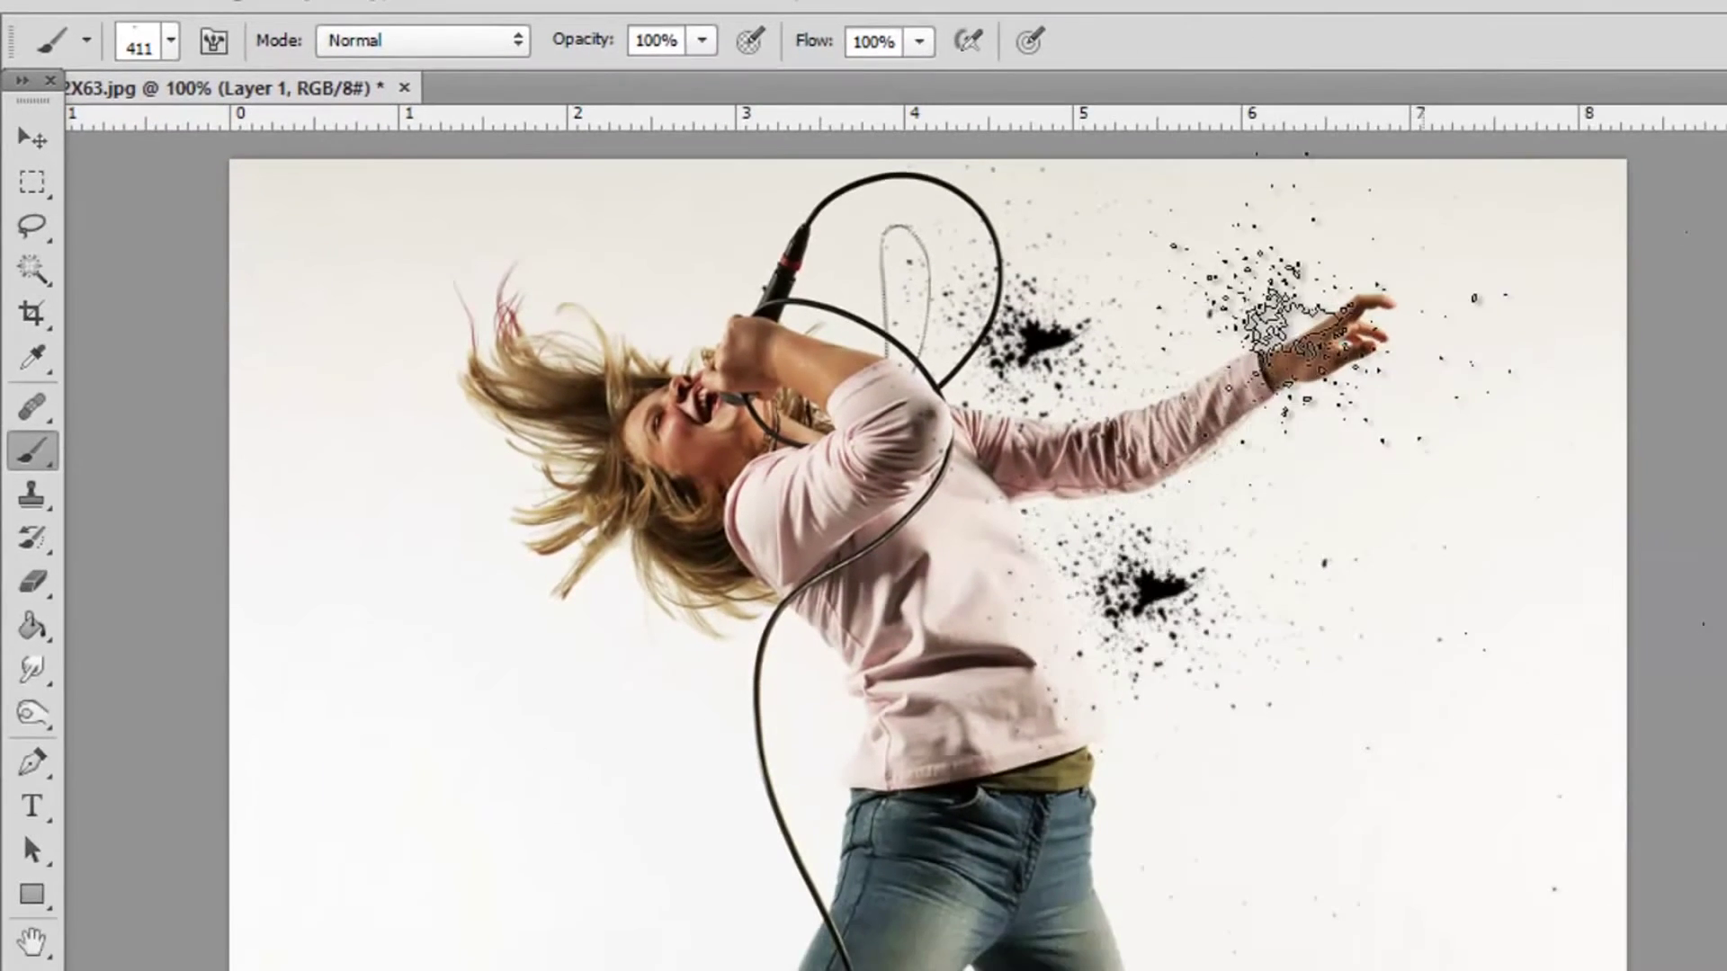
{"action": "left_click", "coordinate": [1250, 676]}
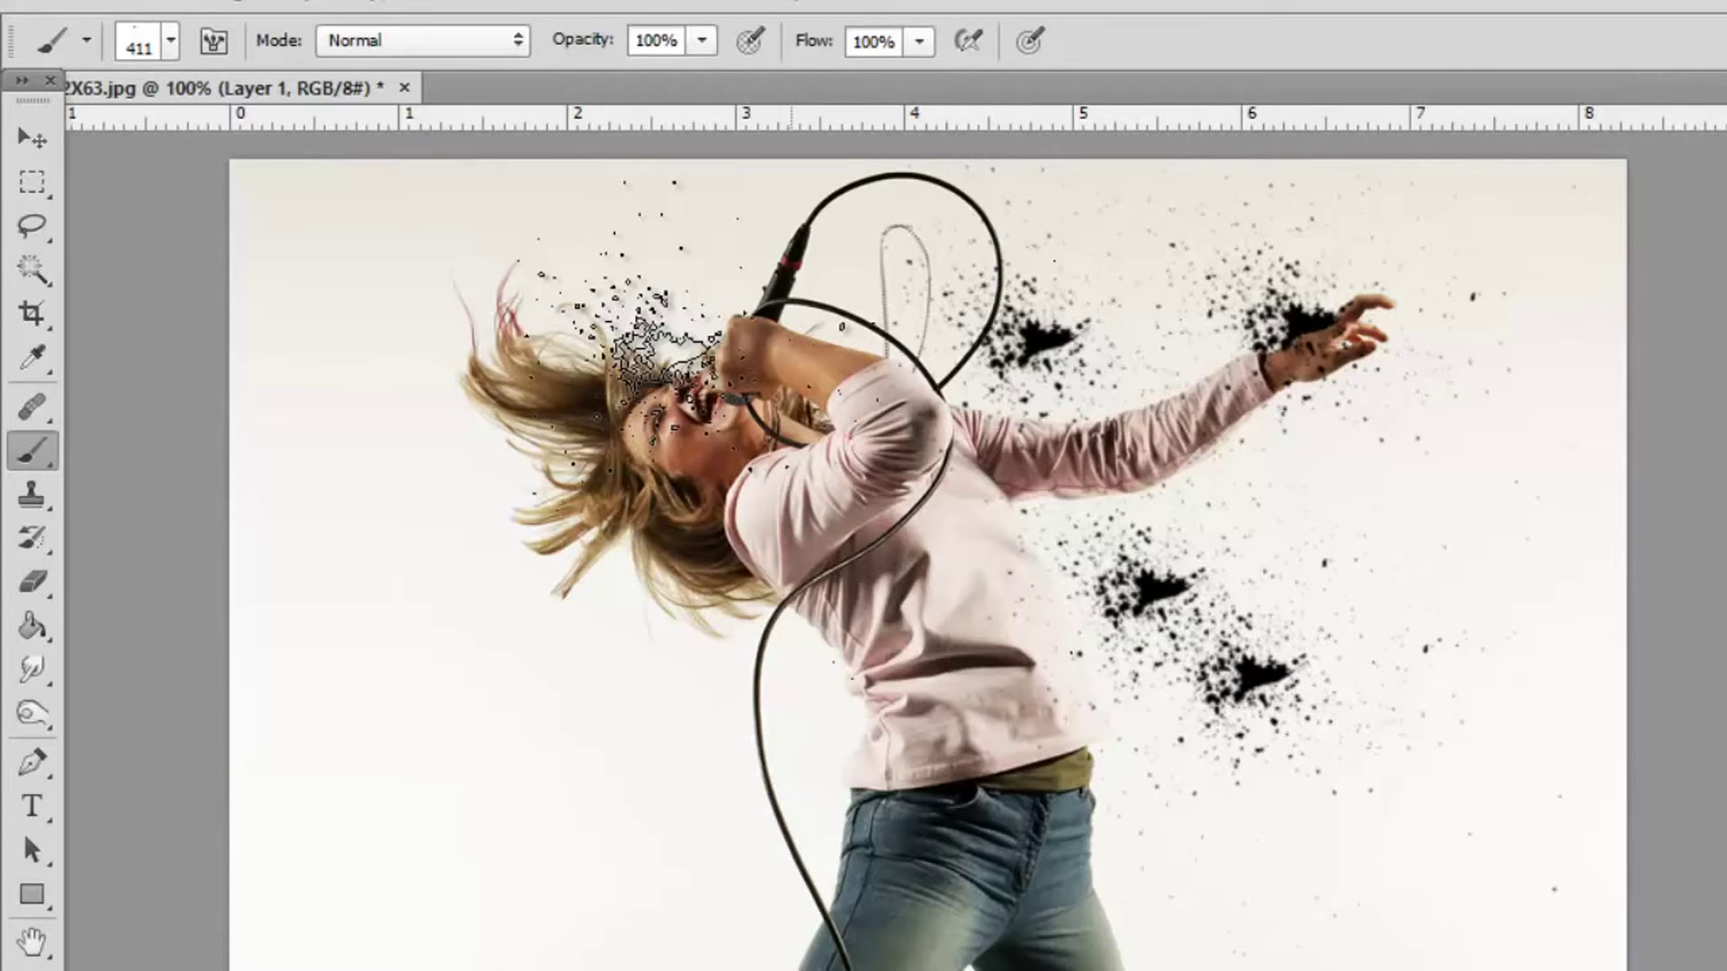
{"action": "key", "text": "ctrl+z"}
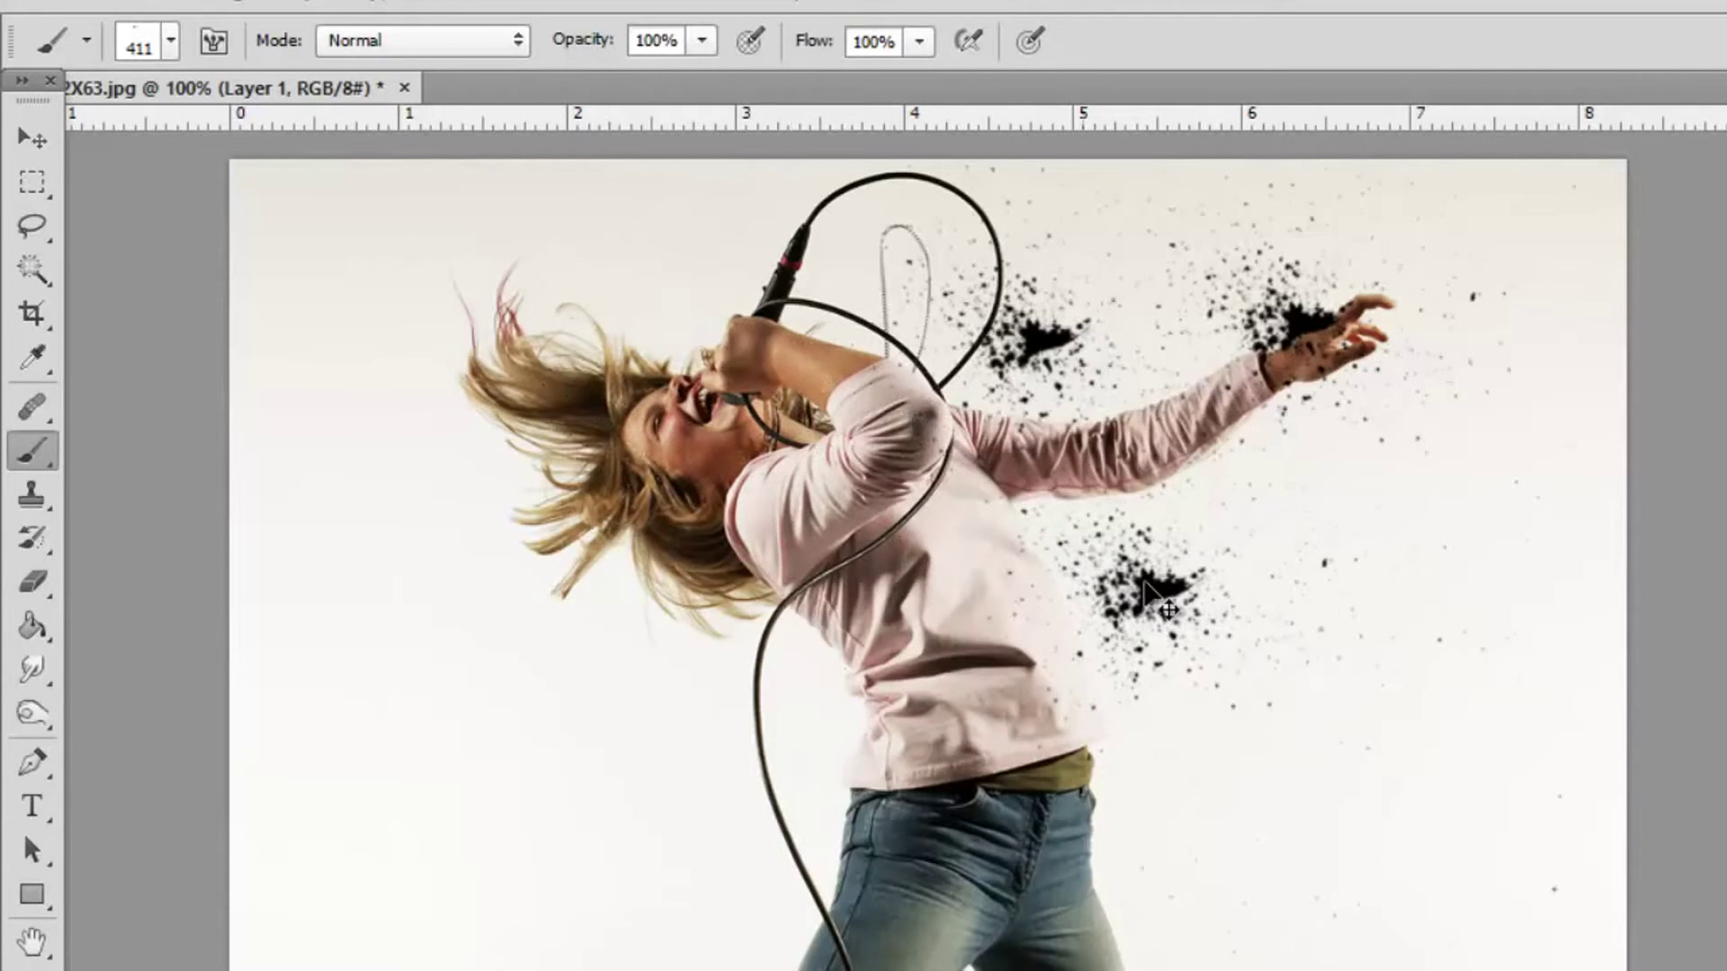
{"action": "key", "text": "ctrl+z"}
{"action": "key", "text": "ctrl+alt+z"}
{"action": "key", "text": "ctrl+alt+z"}
{"action": "key", "text": "ctrl+alt+z"}
{"action": "key", "text": "ctrl+alt+z"}
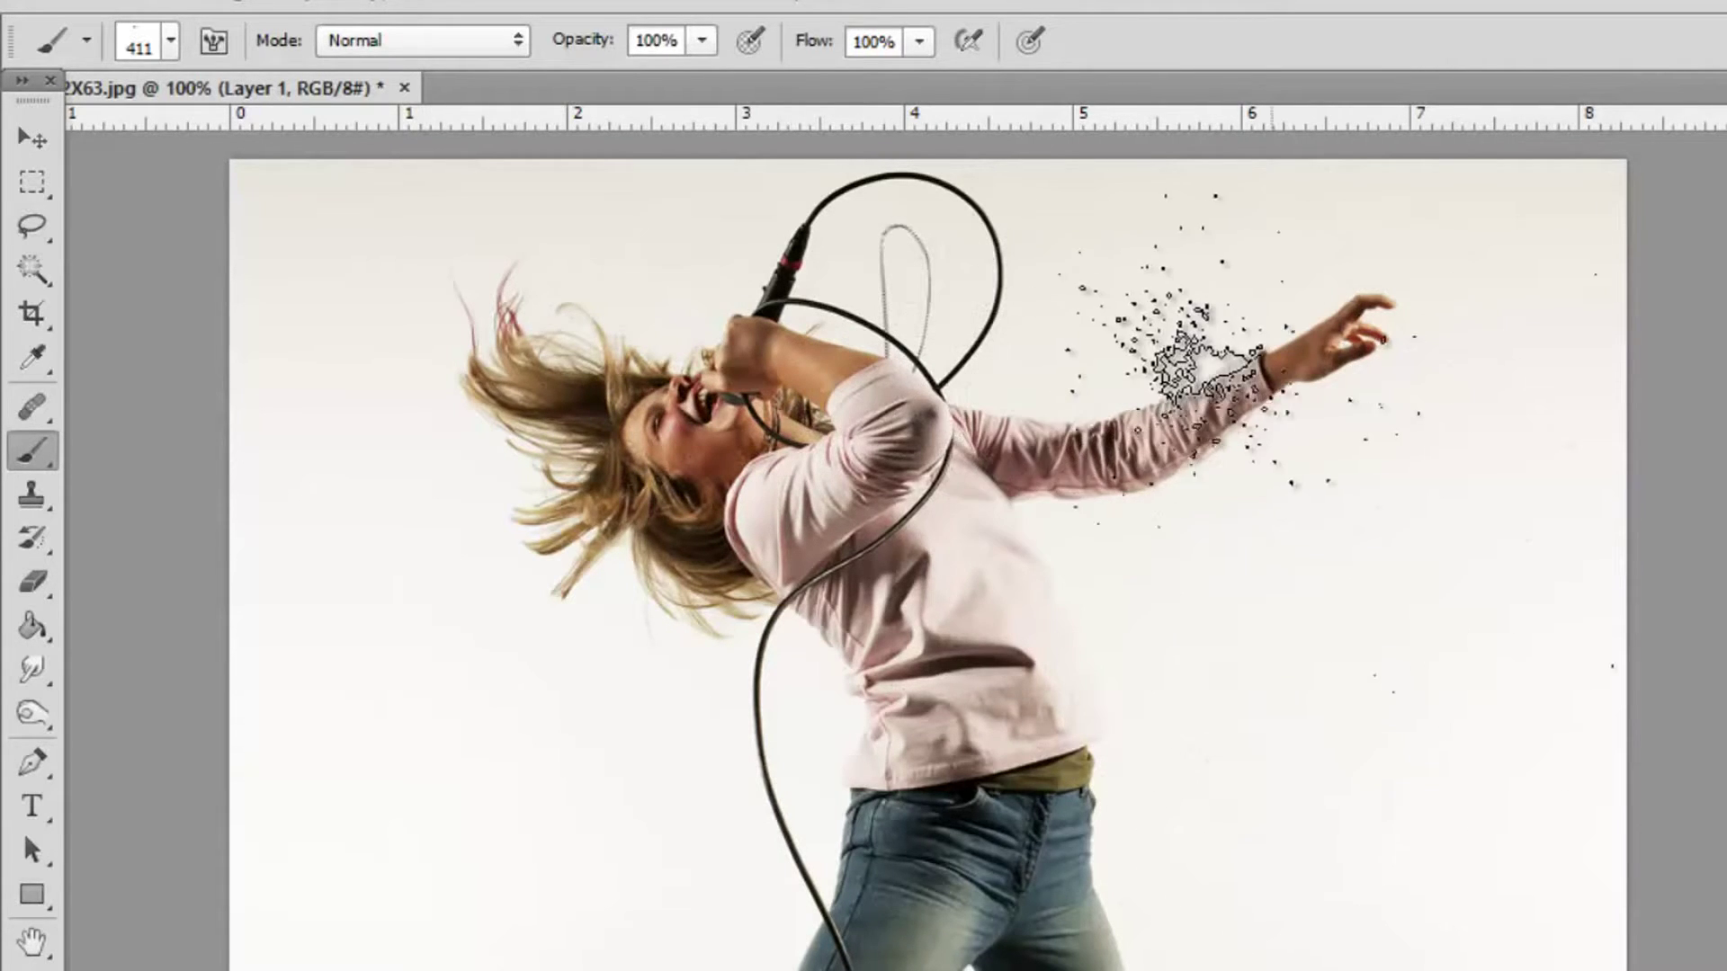
{"action": "key", "text": "ctrl+alt+z"}
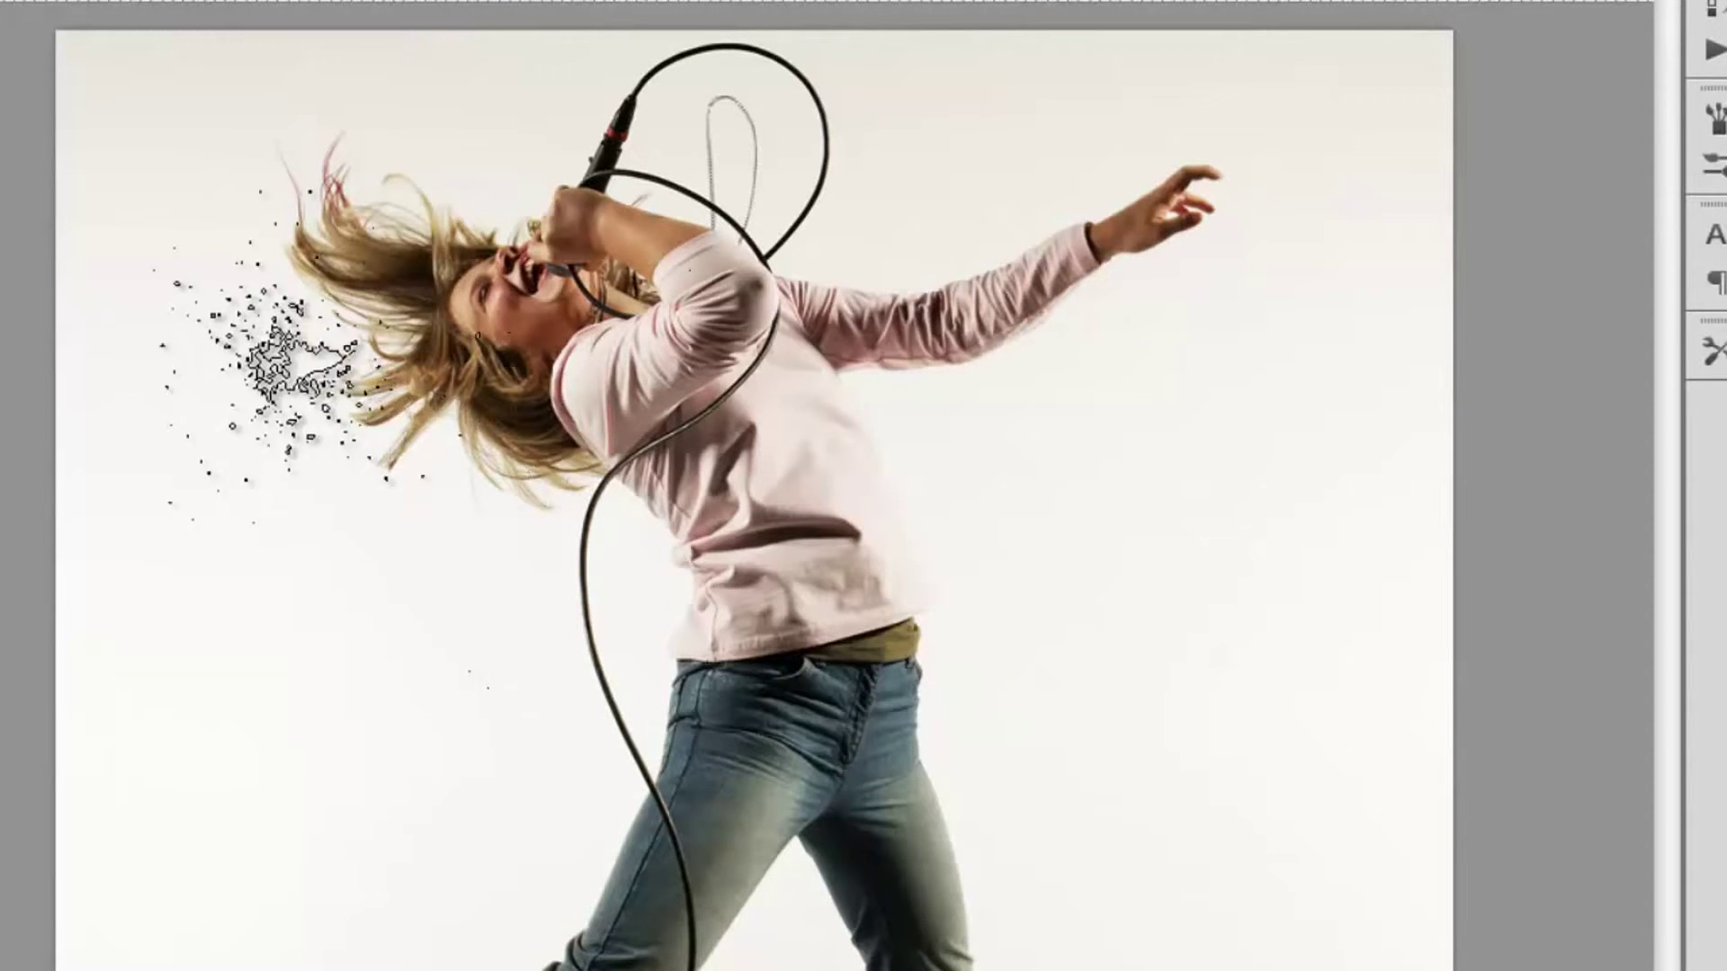
Undo the stray splatter left of the hair and reselect the 2500 splatter brush at 391 px.
{"action": "key", "text": "ctrl+z"}
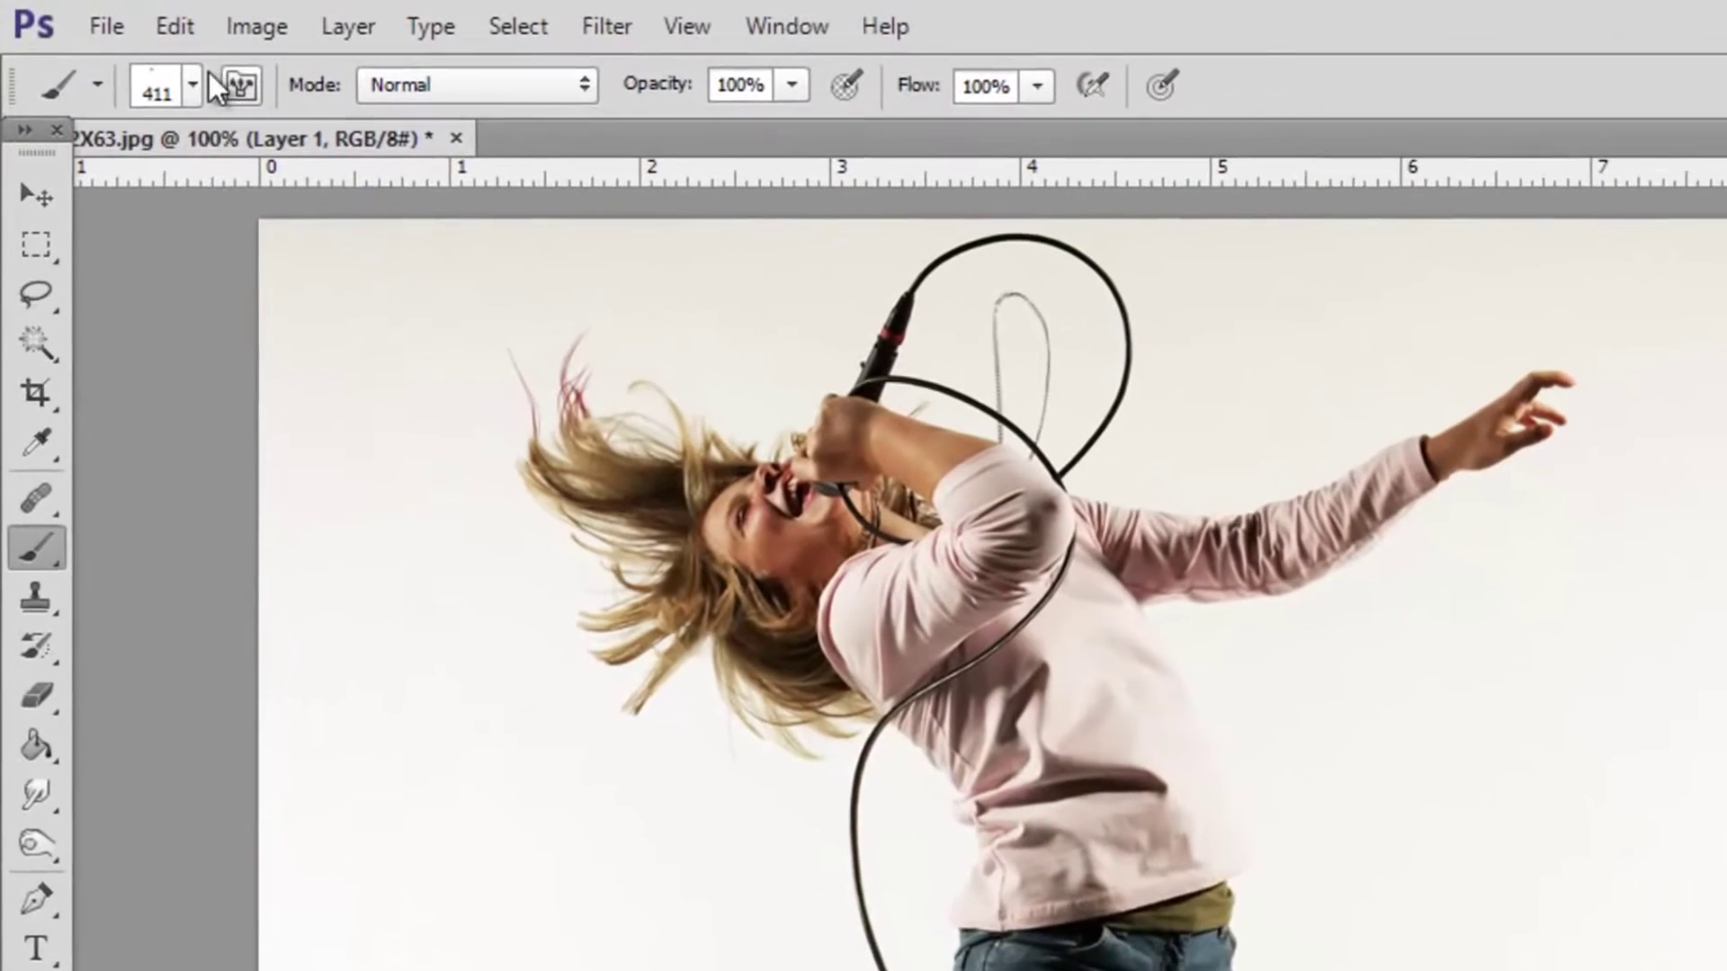
{"action": "left_click", "coordinate": [192, 85]}
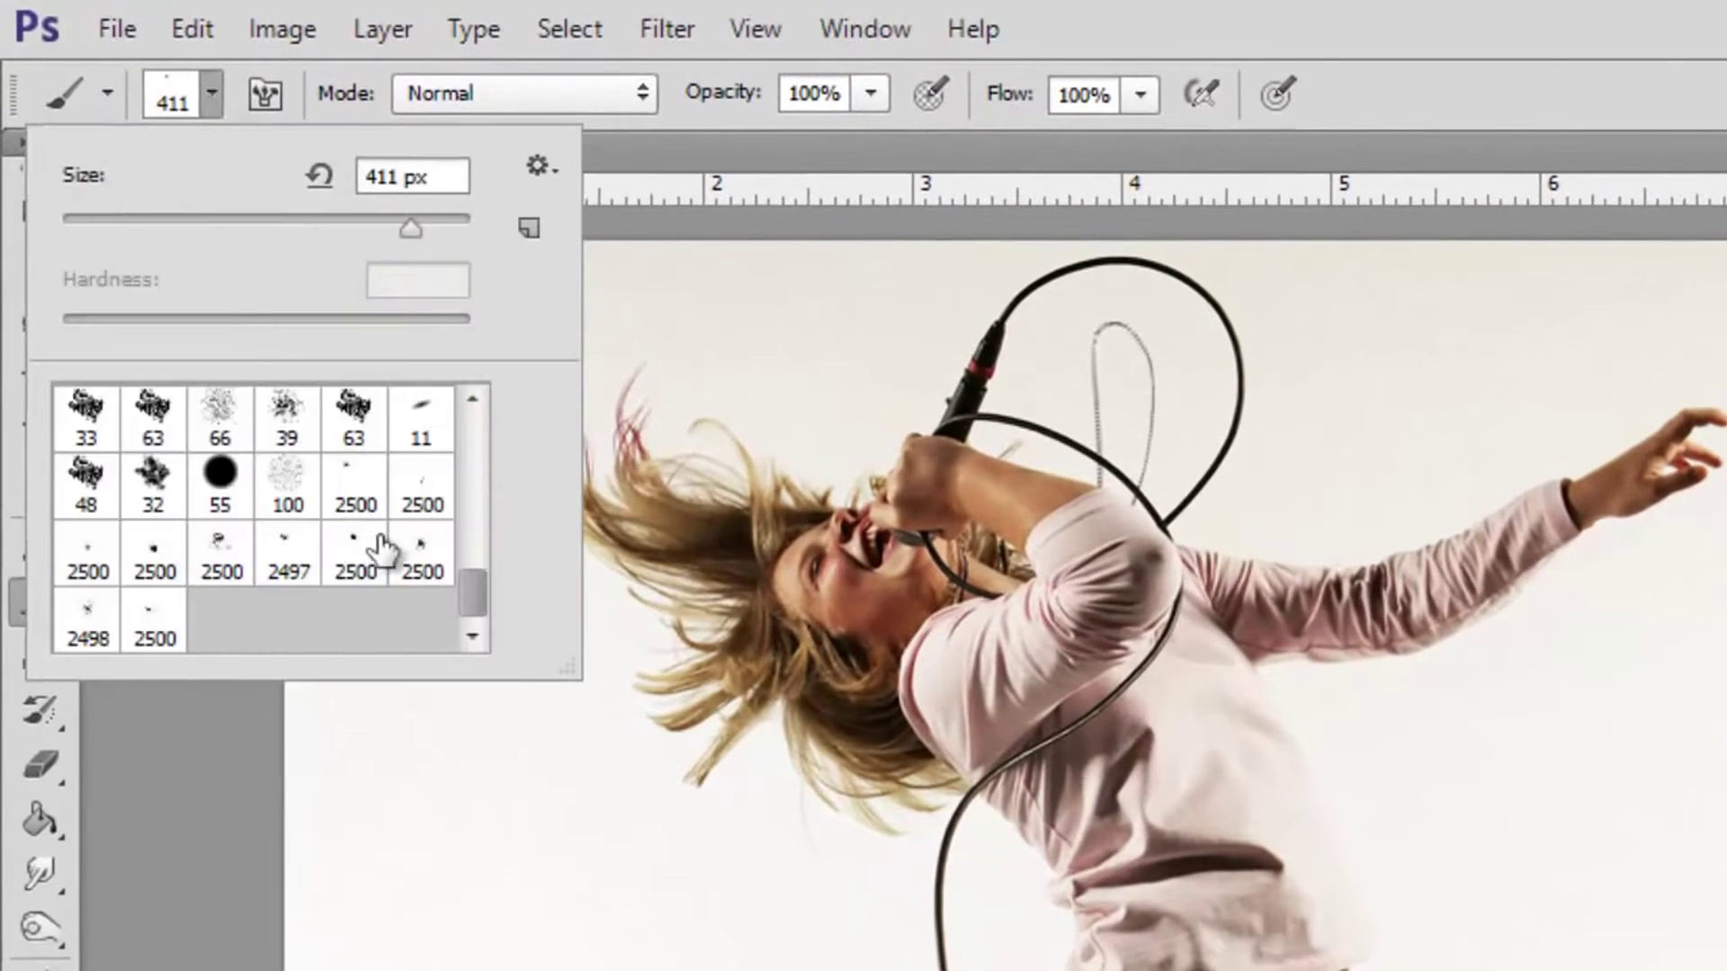
{"action": "left_click", "coordinate": [220, 557]}
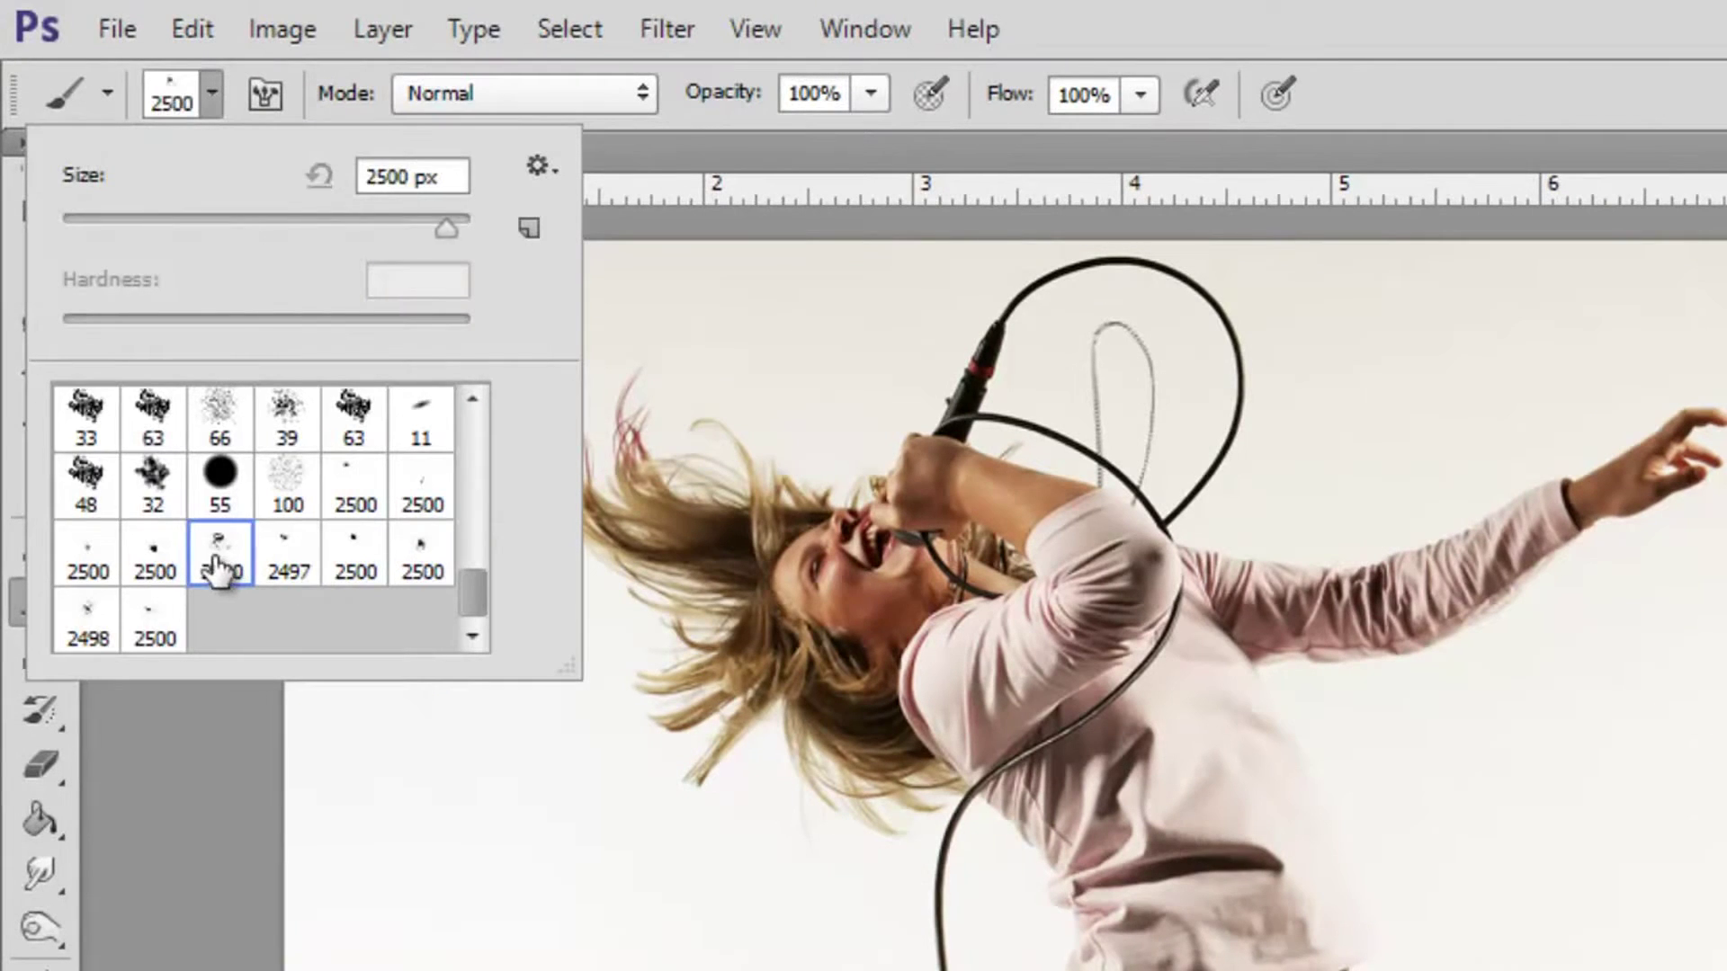
{"action": "left_click", "coordinate": [417, 225]}
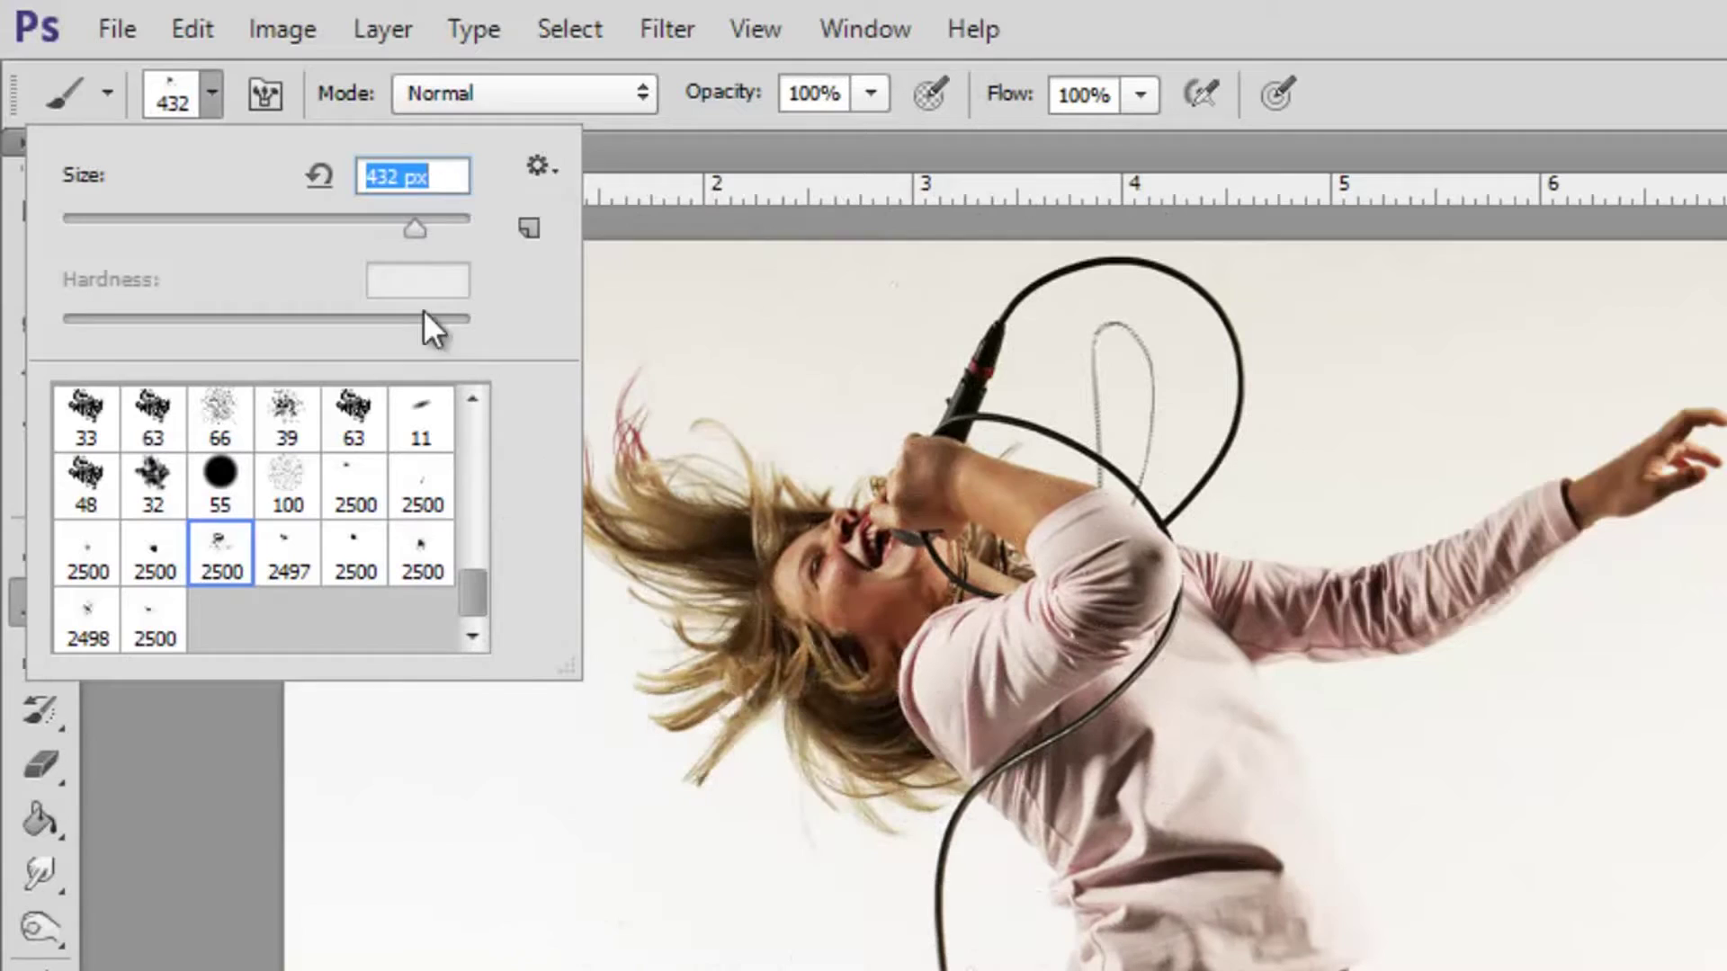
{"action": "left_click", "coordinate": [402, 227]}
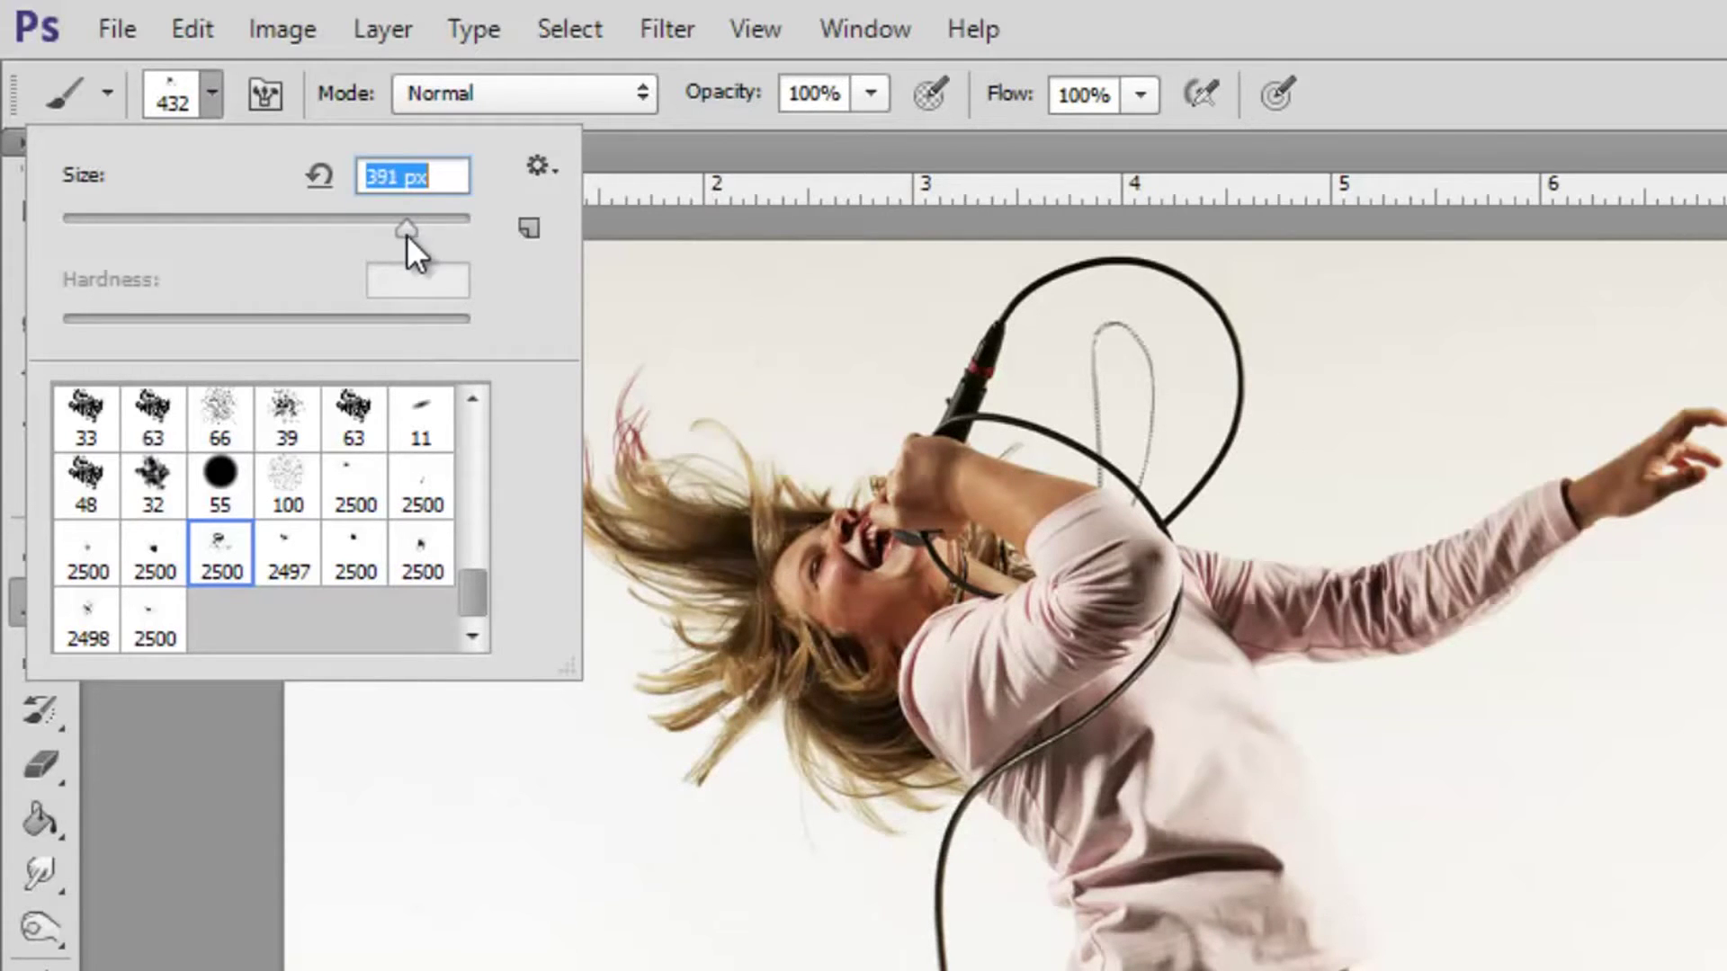
{"action": "left_click", "coordinate": [592, 230]}
Stamp black splatters to the left of the singer's face and across her shirt.
{"action": "left_click_drag", "start_coordinate": [809, 539], "coordinate": [540, 810]}
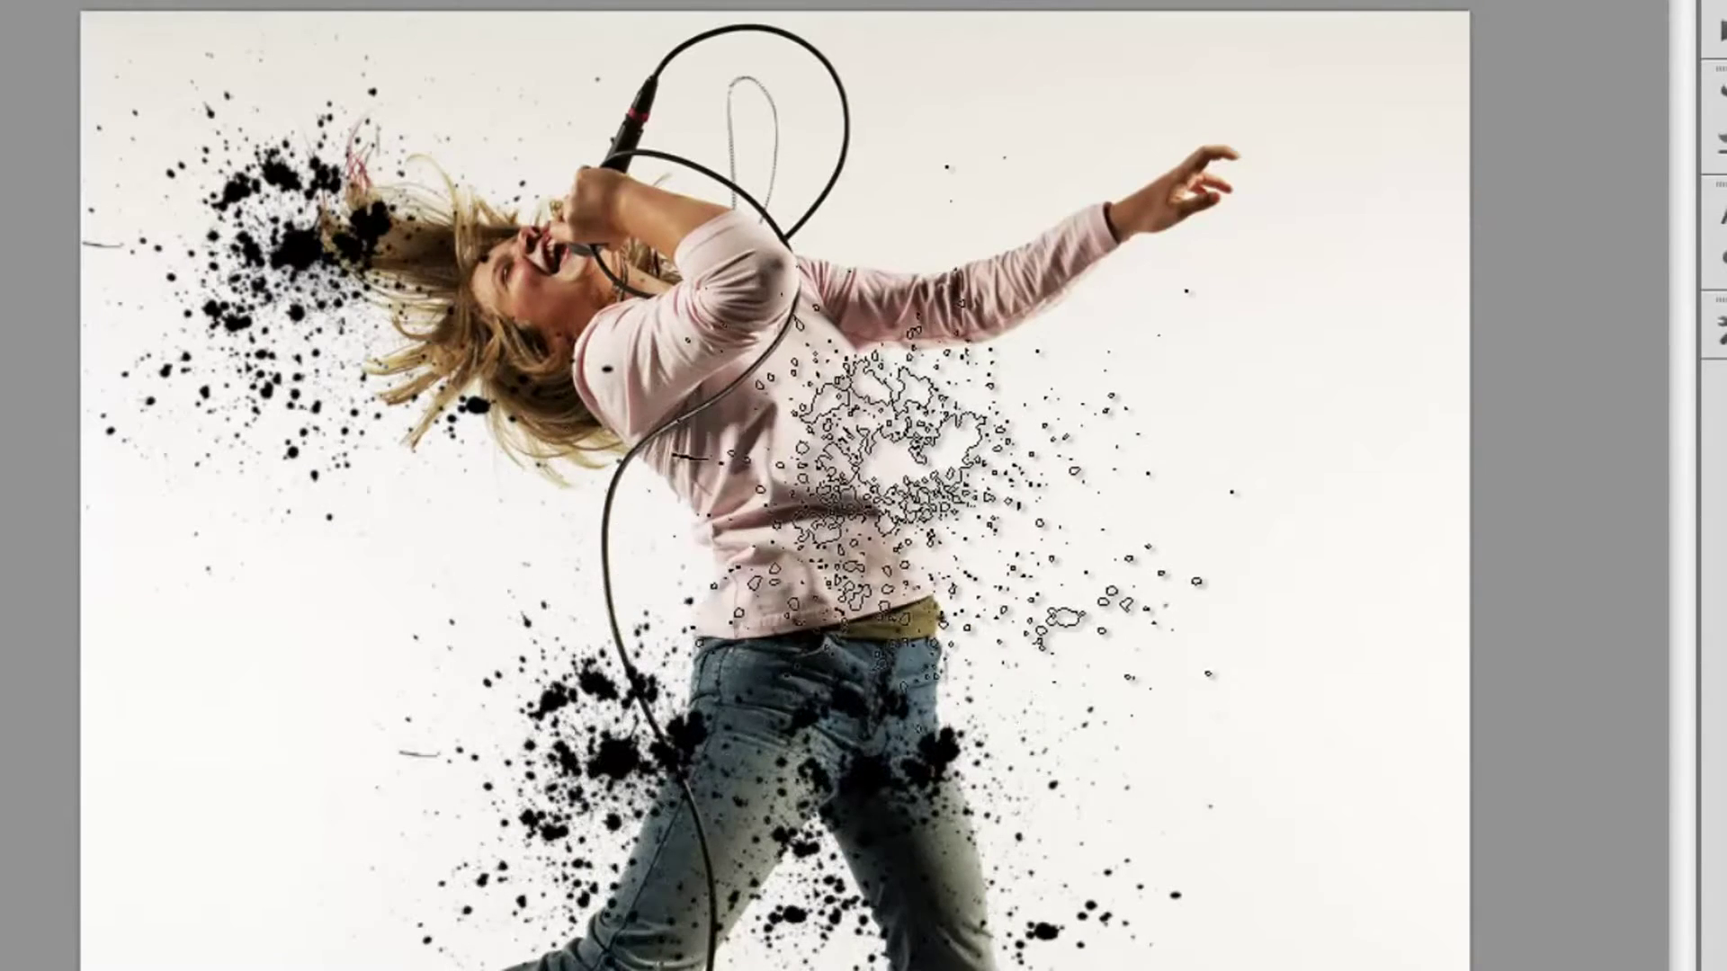
{"action": "left_click", "coordinate": [886, 467]}
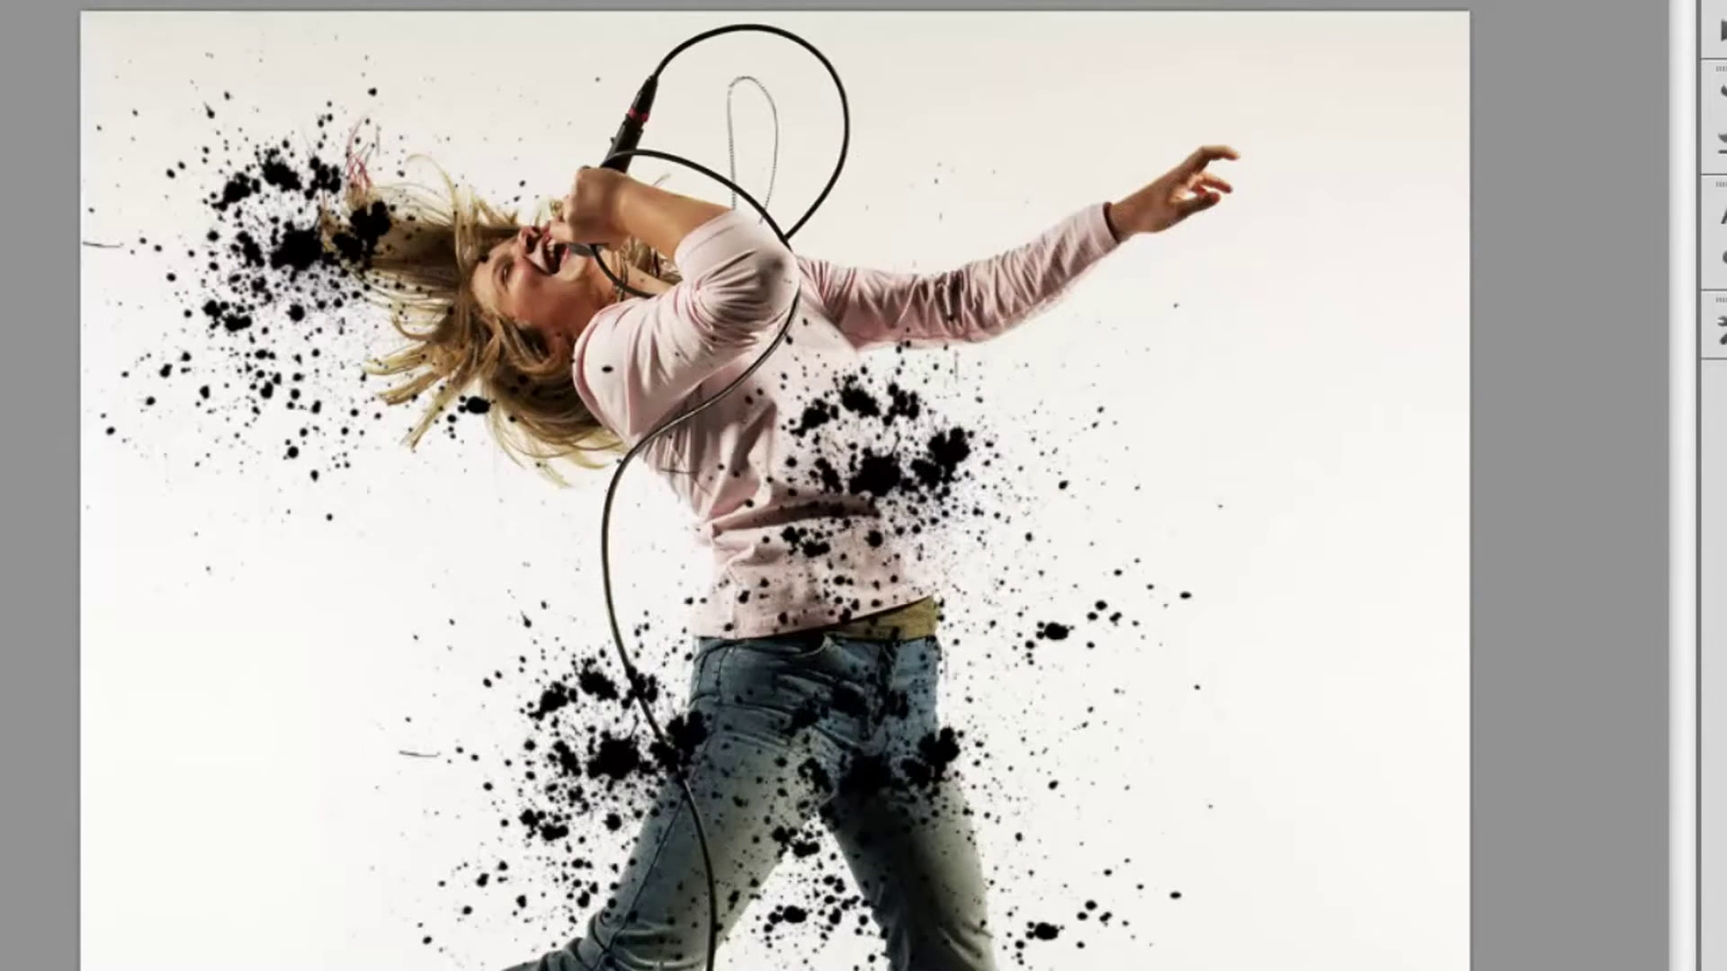
{"action": "right_click", "coordinate": [314, 187]}
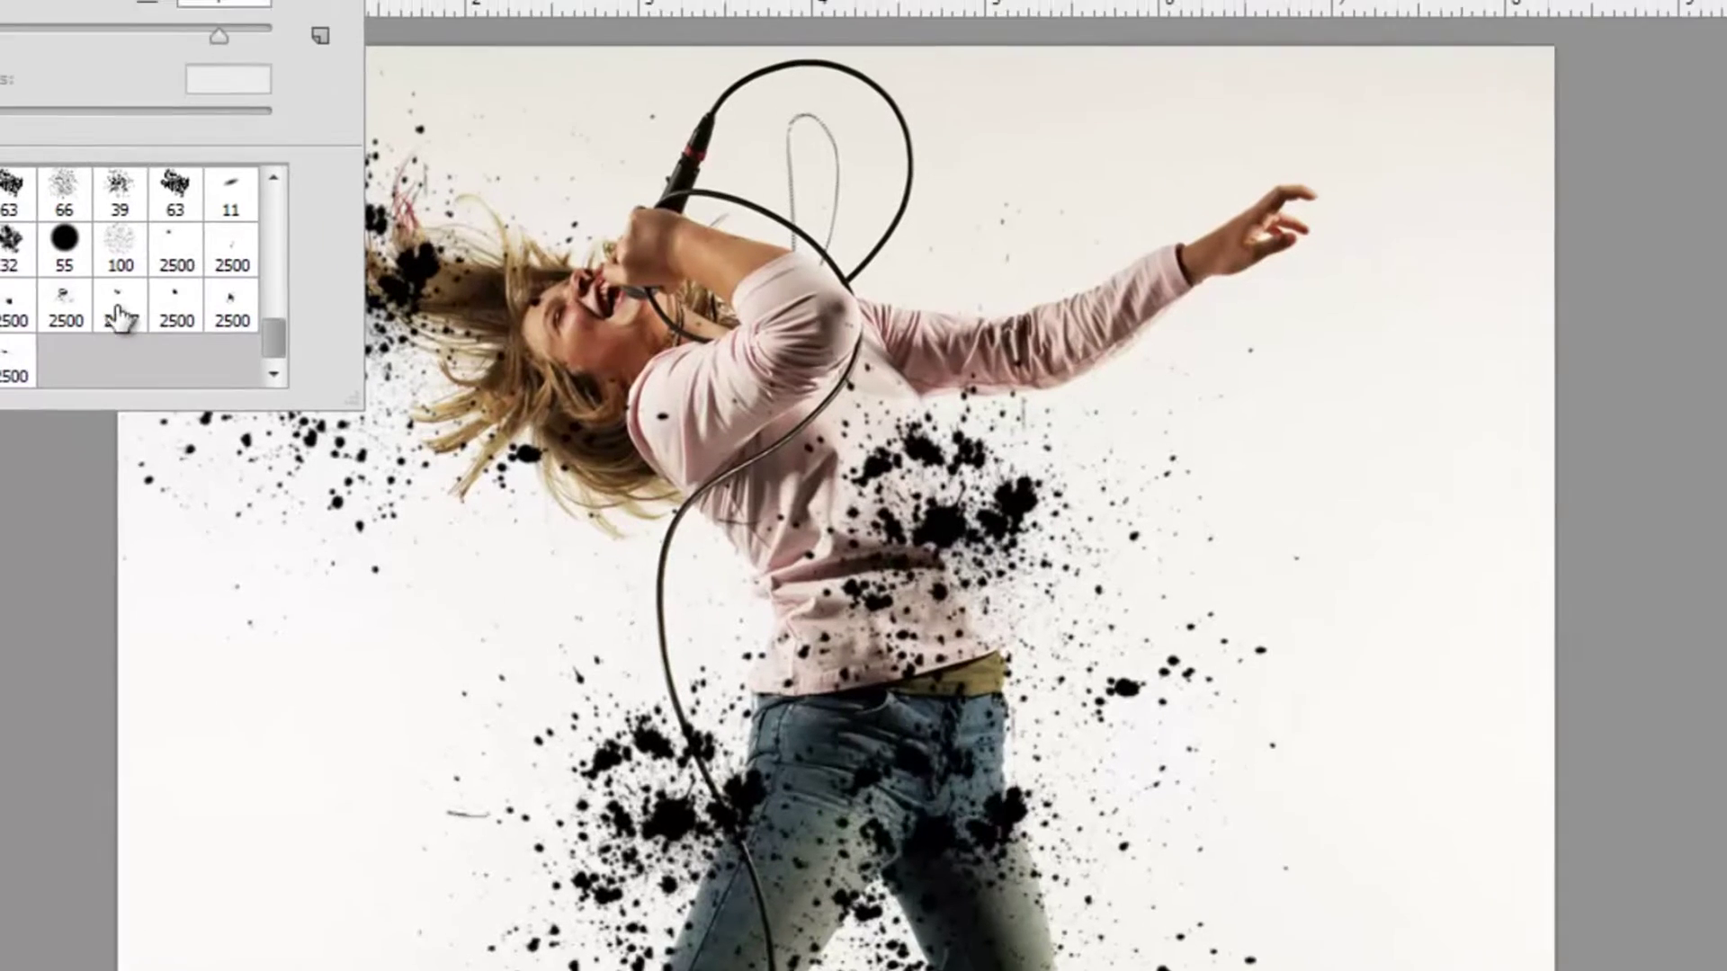
Switch to the 2498 splatter brush at 308 px and stamp more splatter across the chest.
{"action": "left_click", "coordinate": [81, 544]}
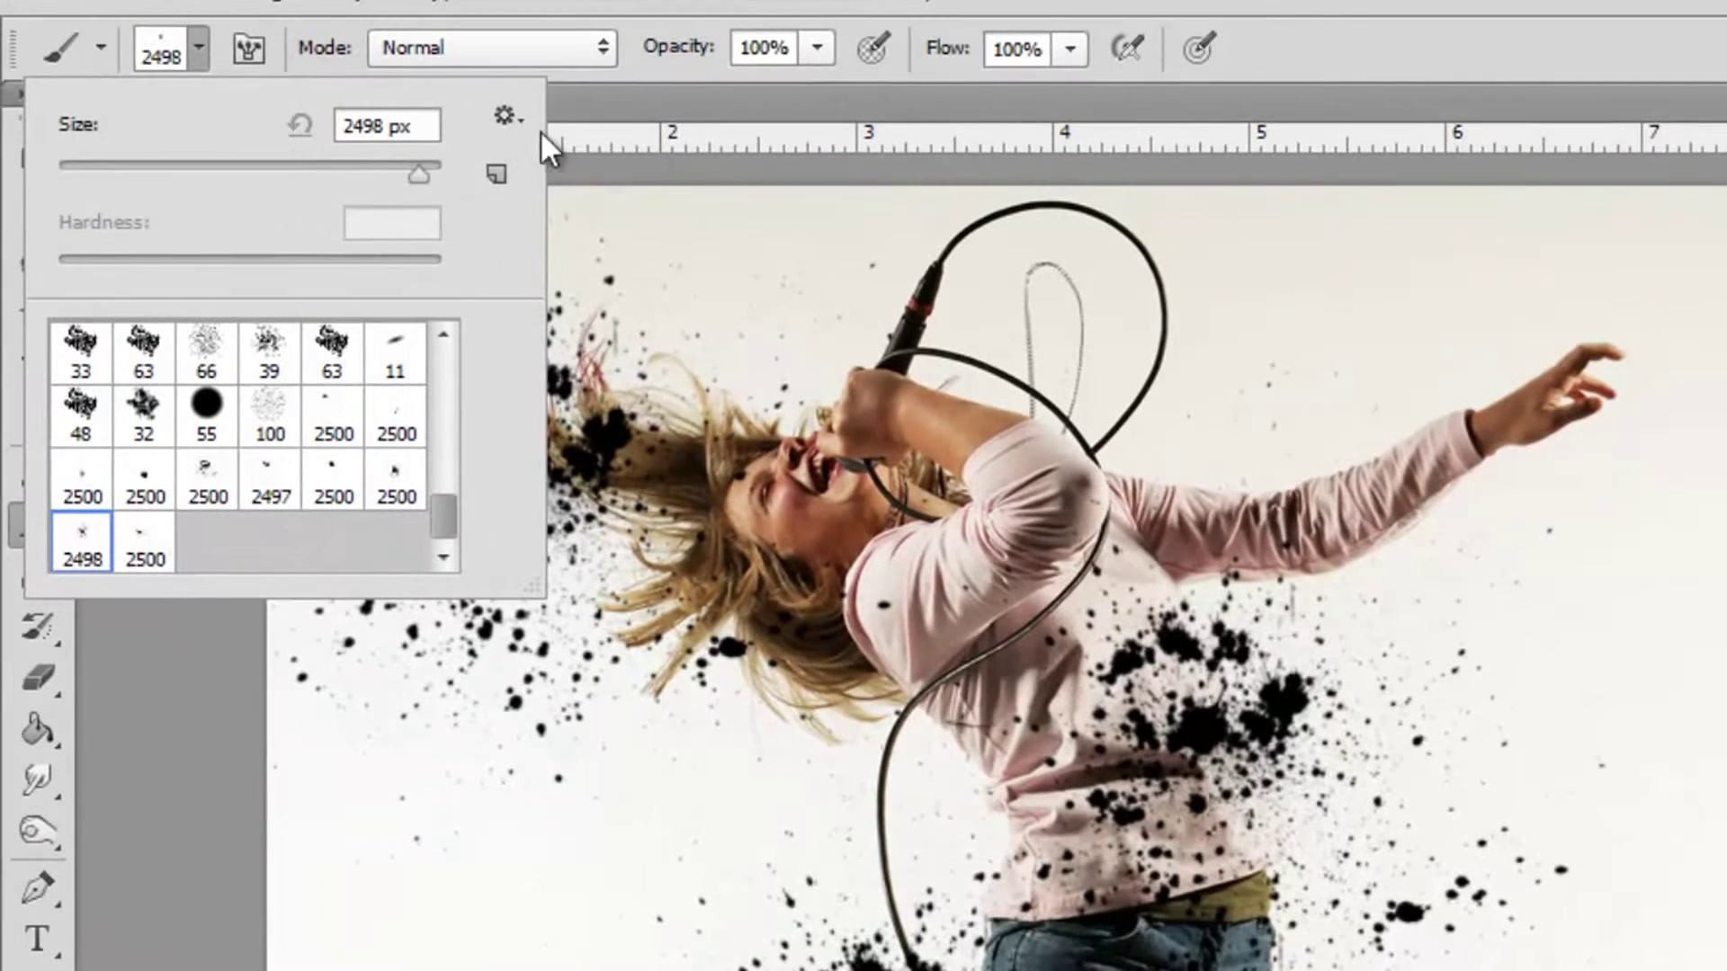
{"action": "left_click", "coordinate": [367, 179]}
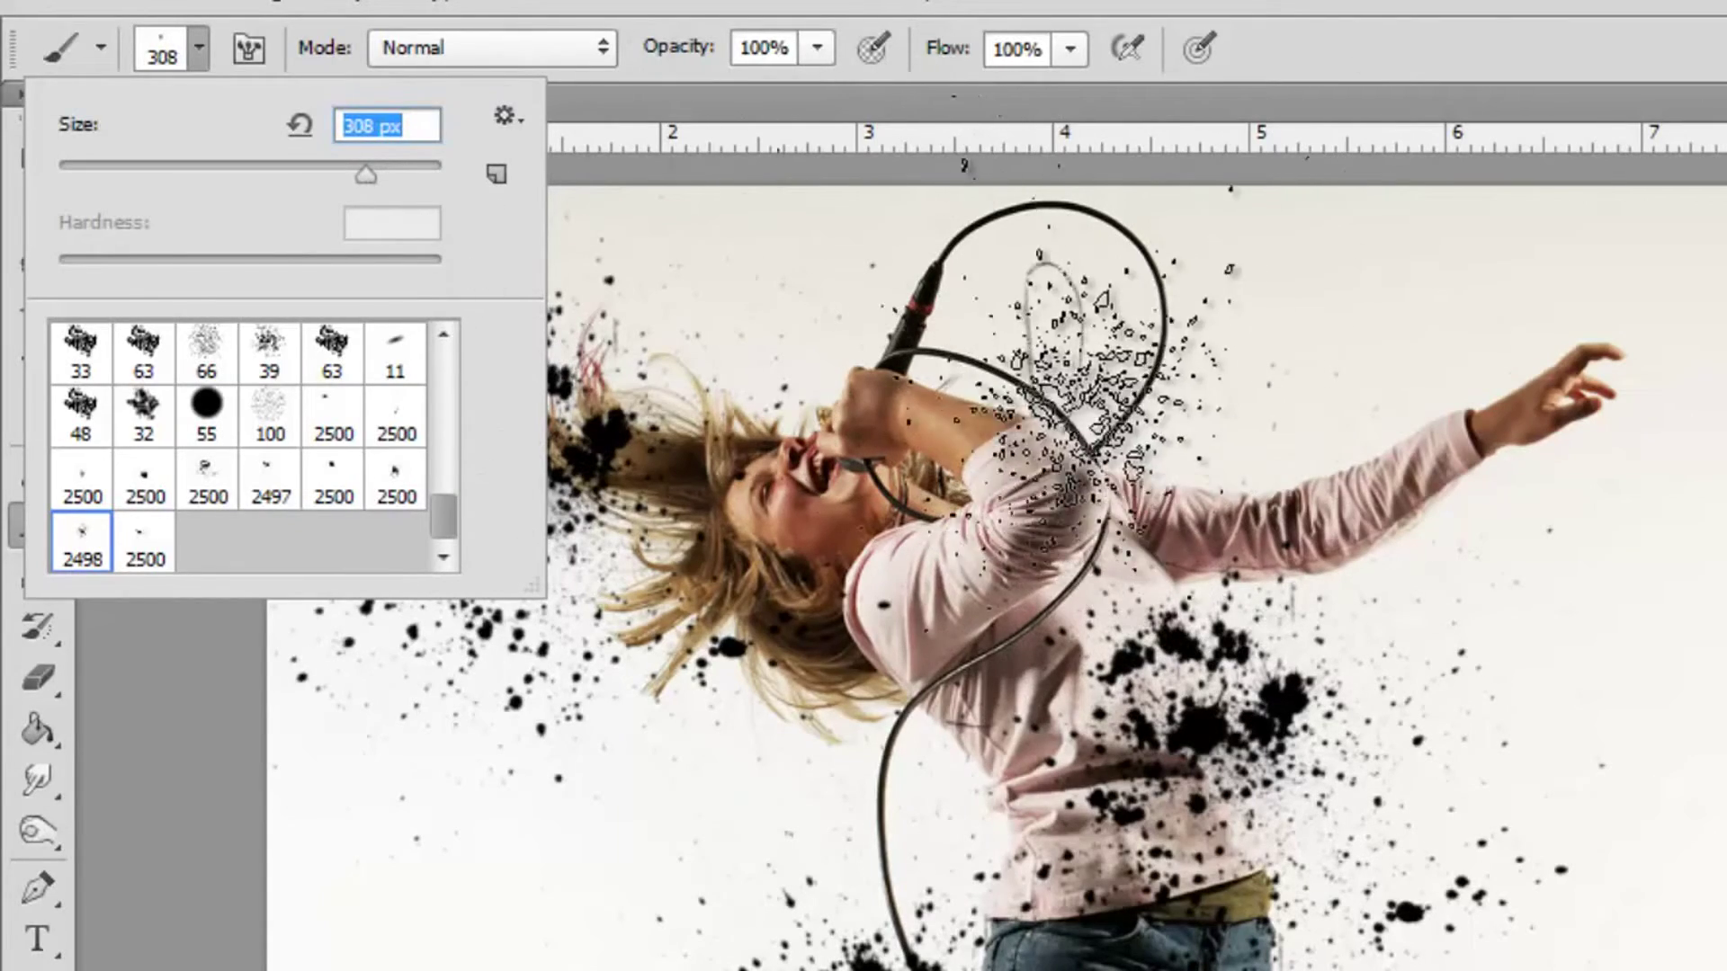
{"action": "left_click", "coordinate": [1070, 431]}
{"action": "left_click", "coordinate": [1061, 449]}
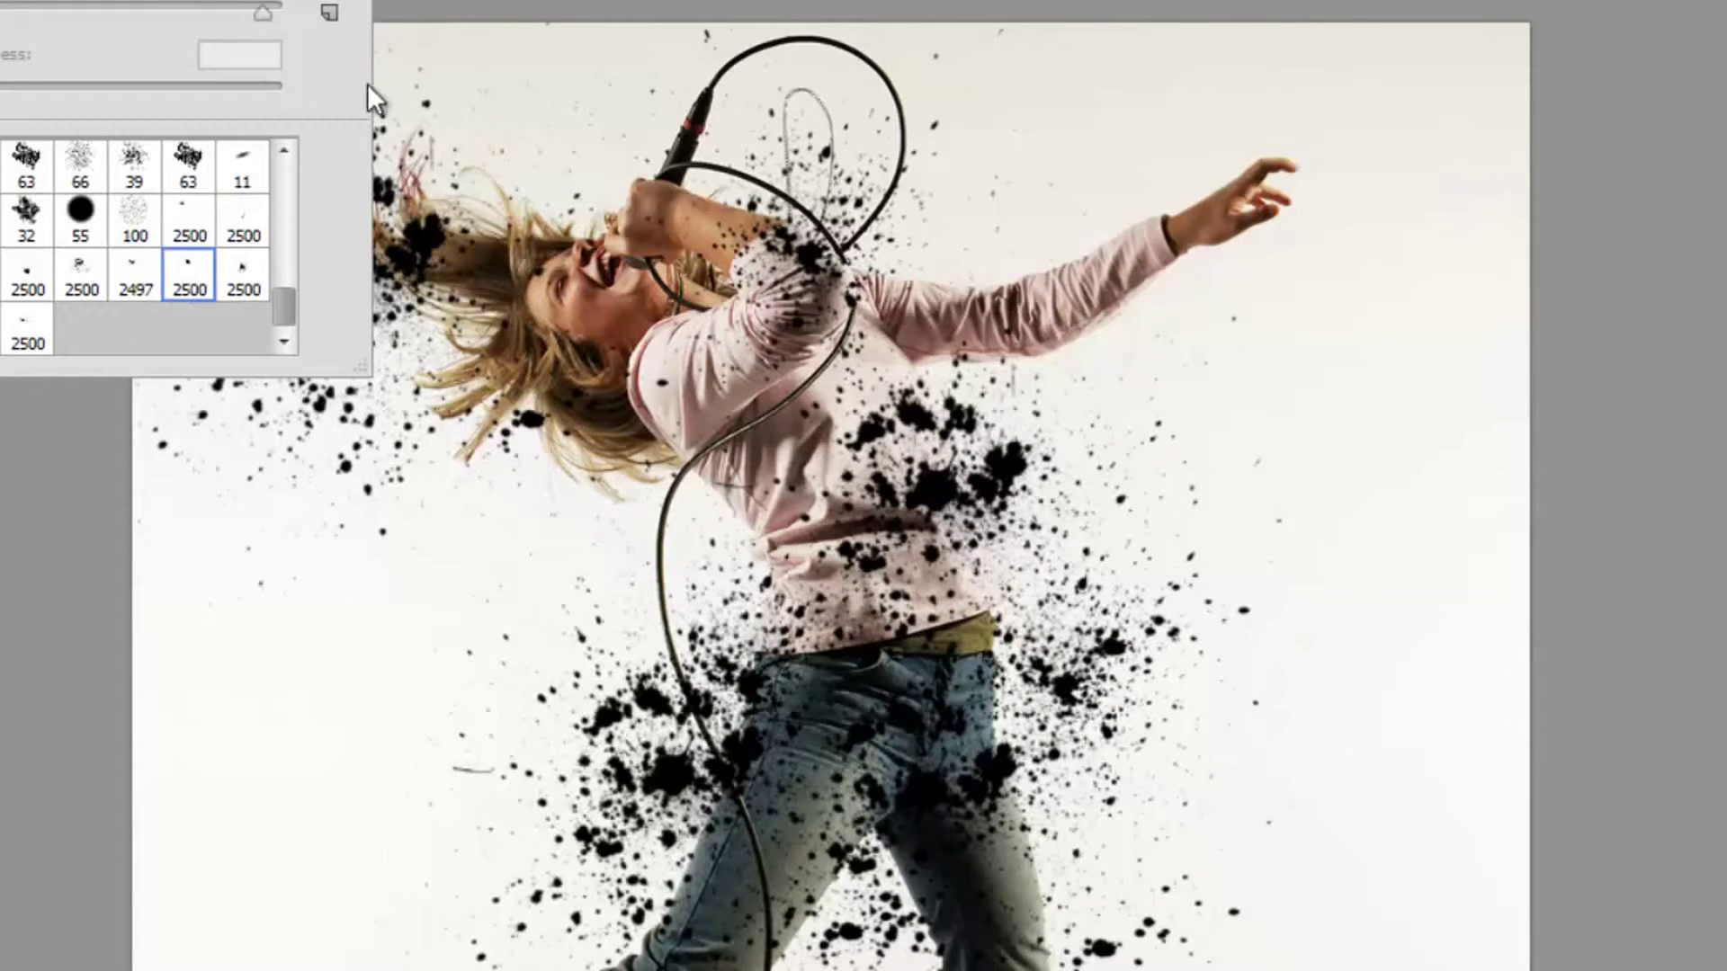
{"action": "left_click", "coordinate": [226, 12]}
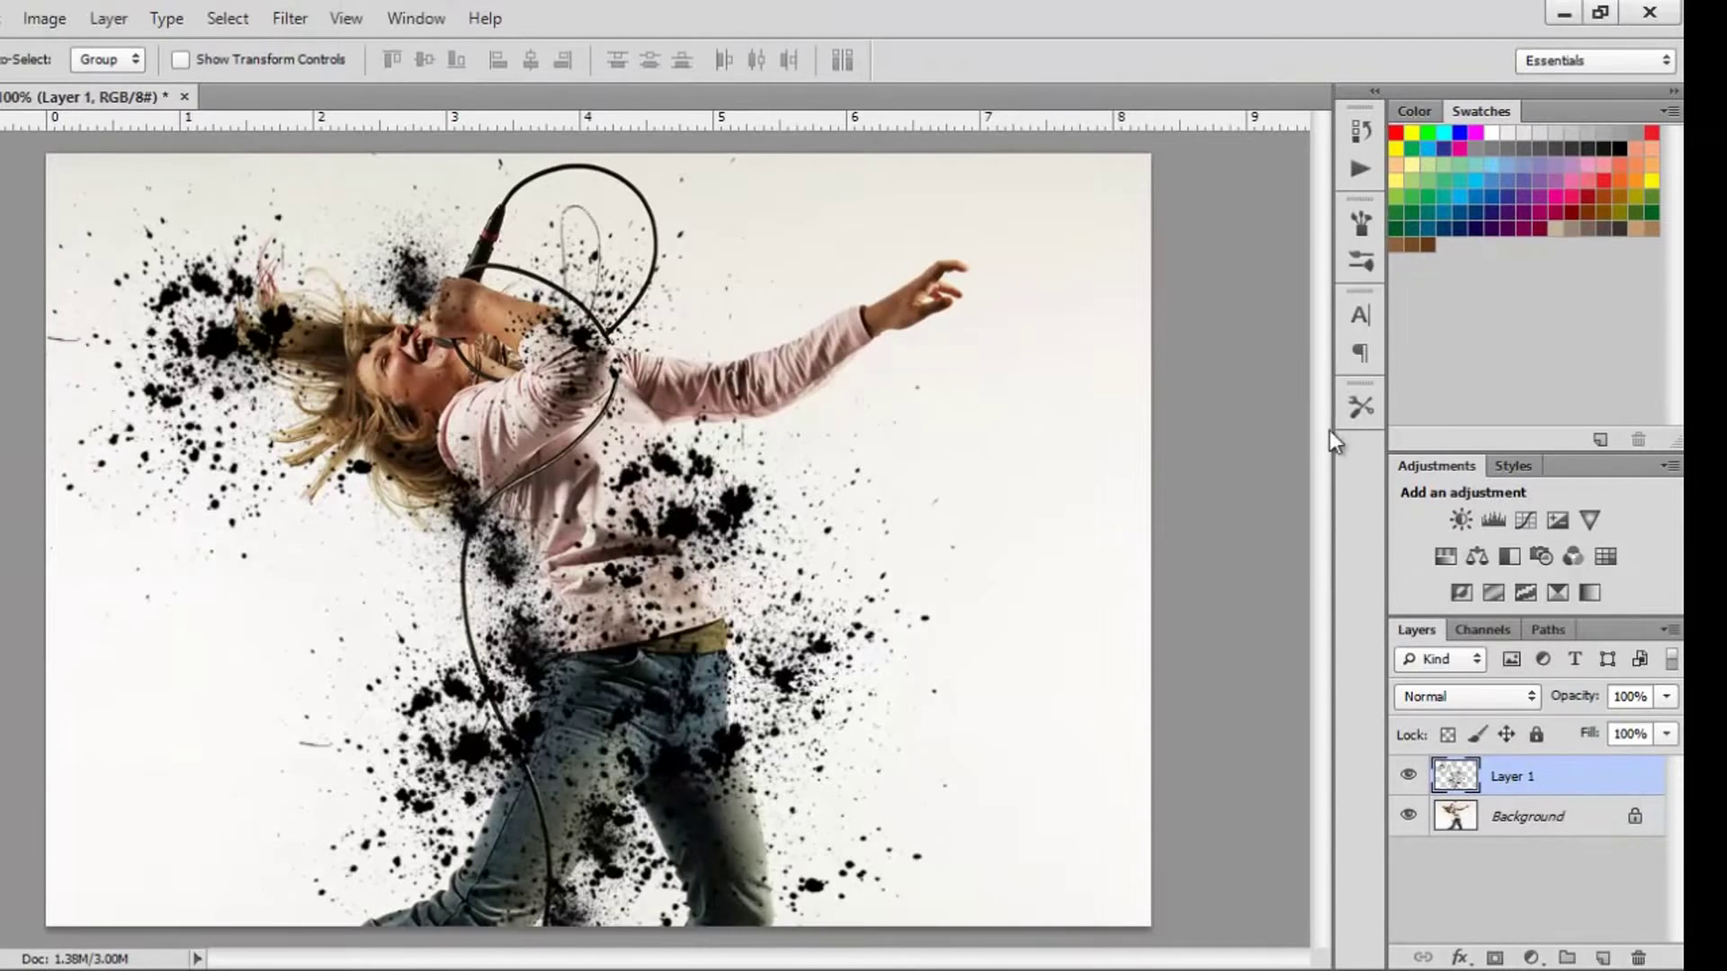
Duplicate the Background layer and move the copy above Layer 1.
{"action": "left_click", "coordinate": [1515, 829]}
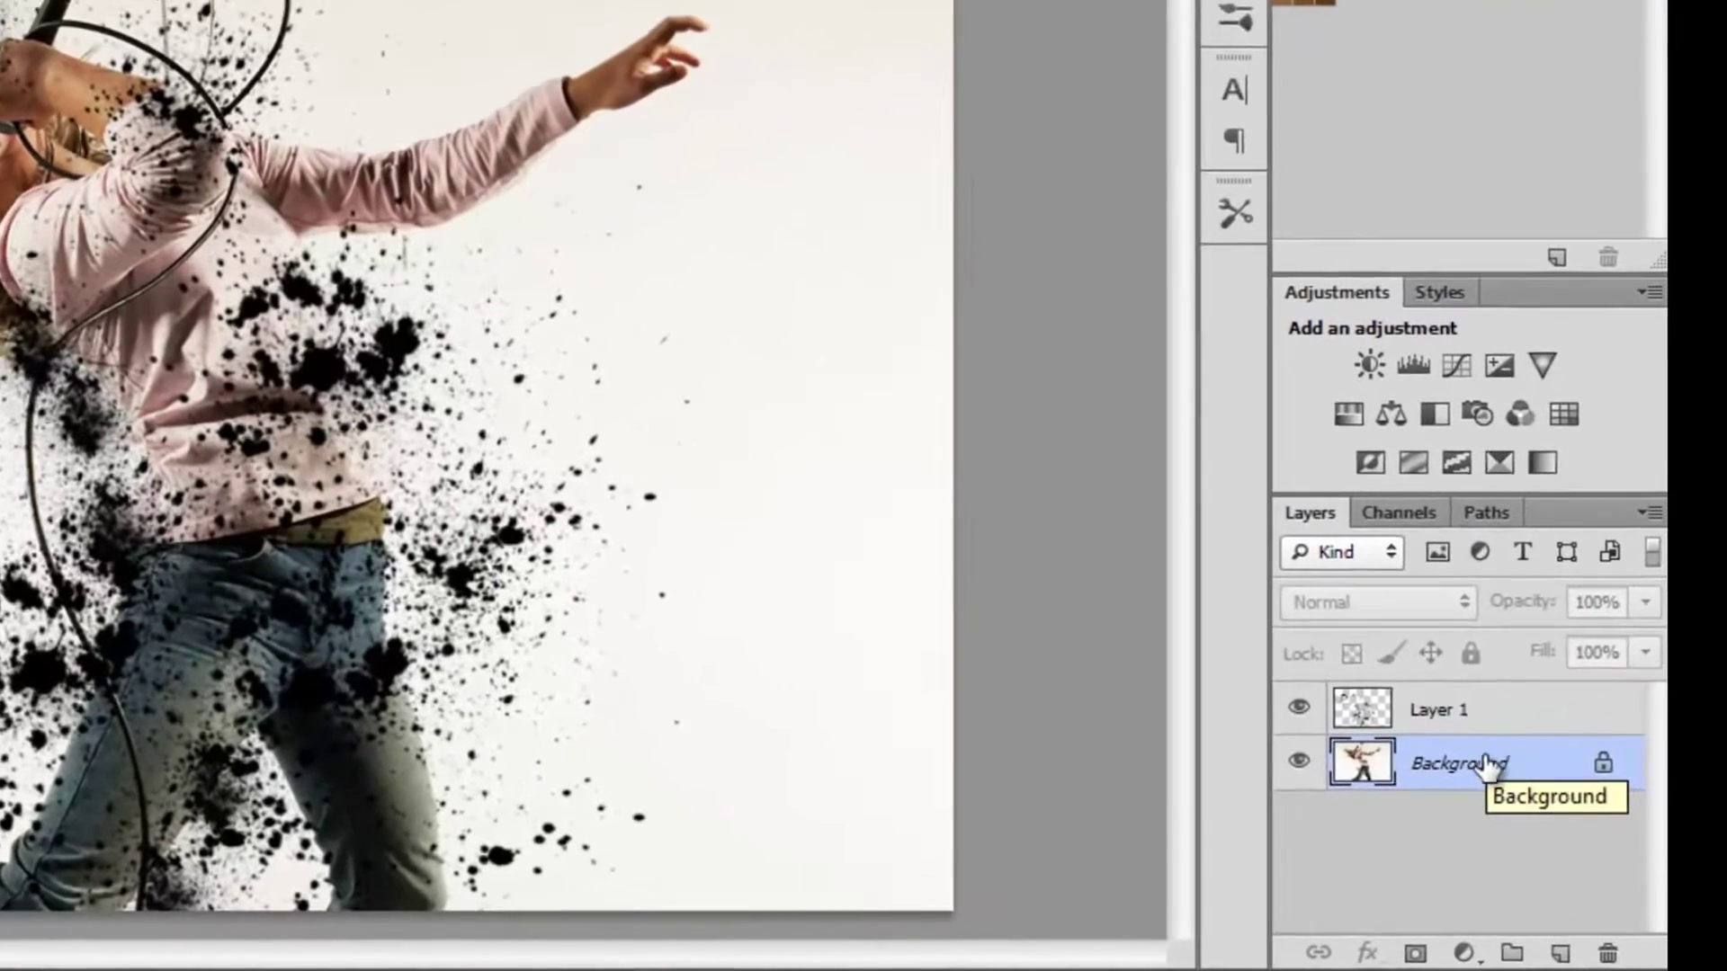
{"action": "right_click", "coordinate": [1529, 819]}
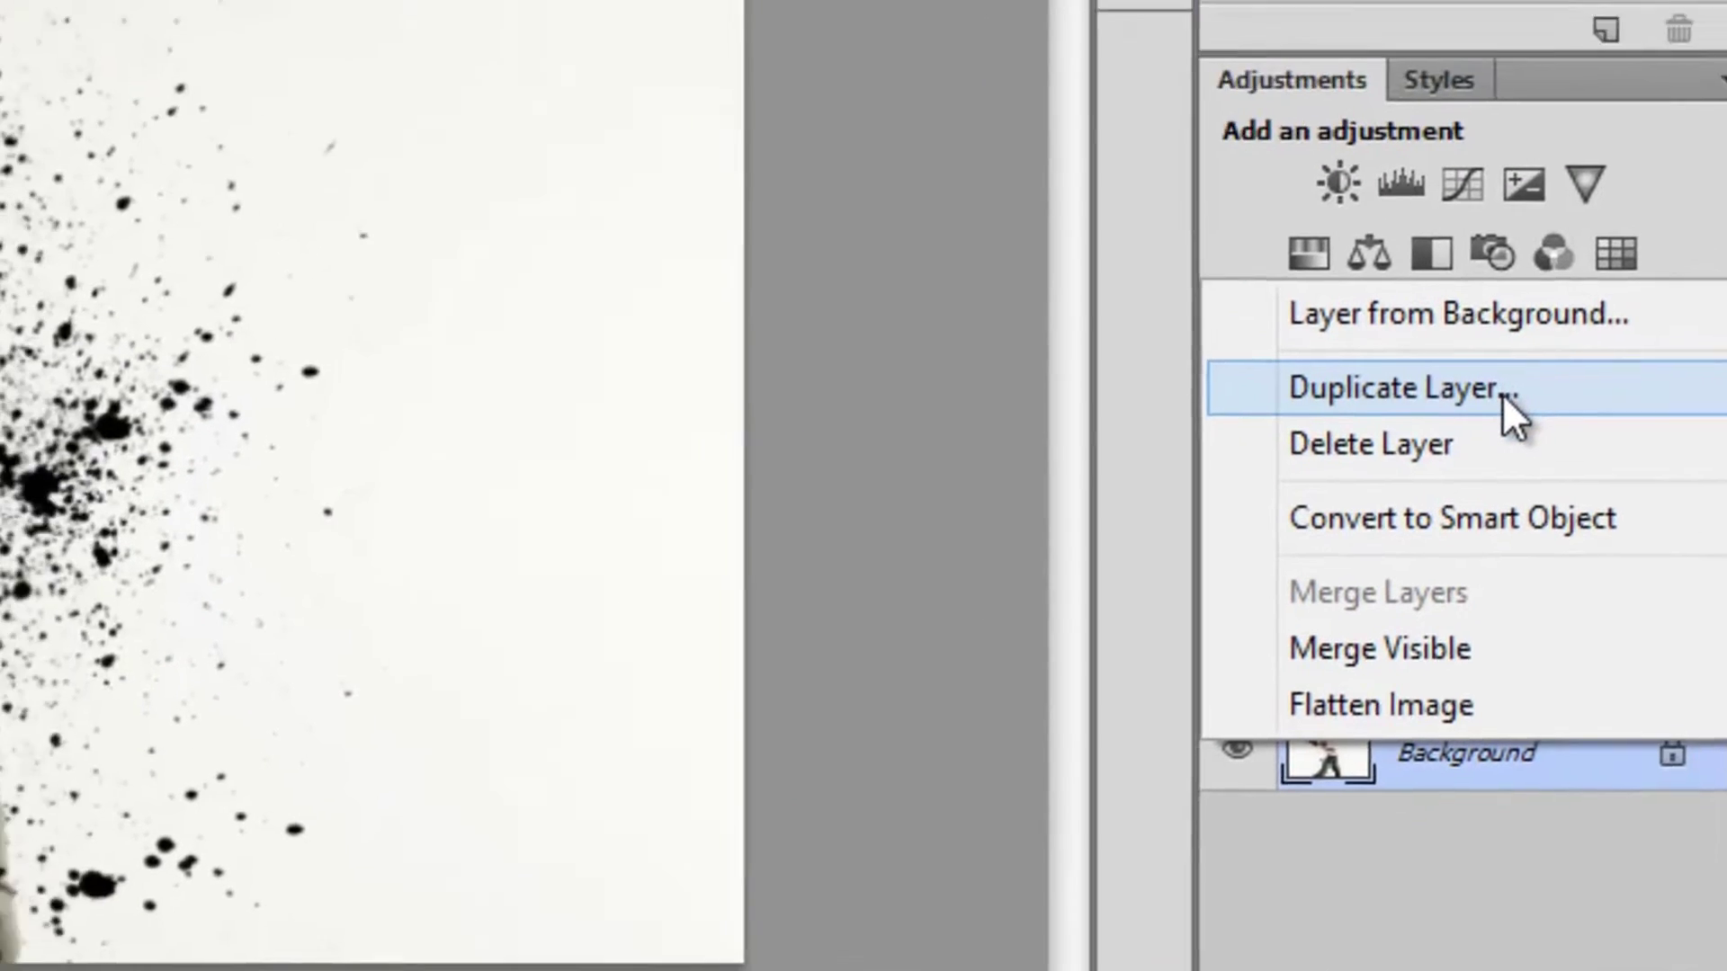
{"action": "left_click", "coordinate": [1380, 315]}
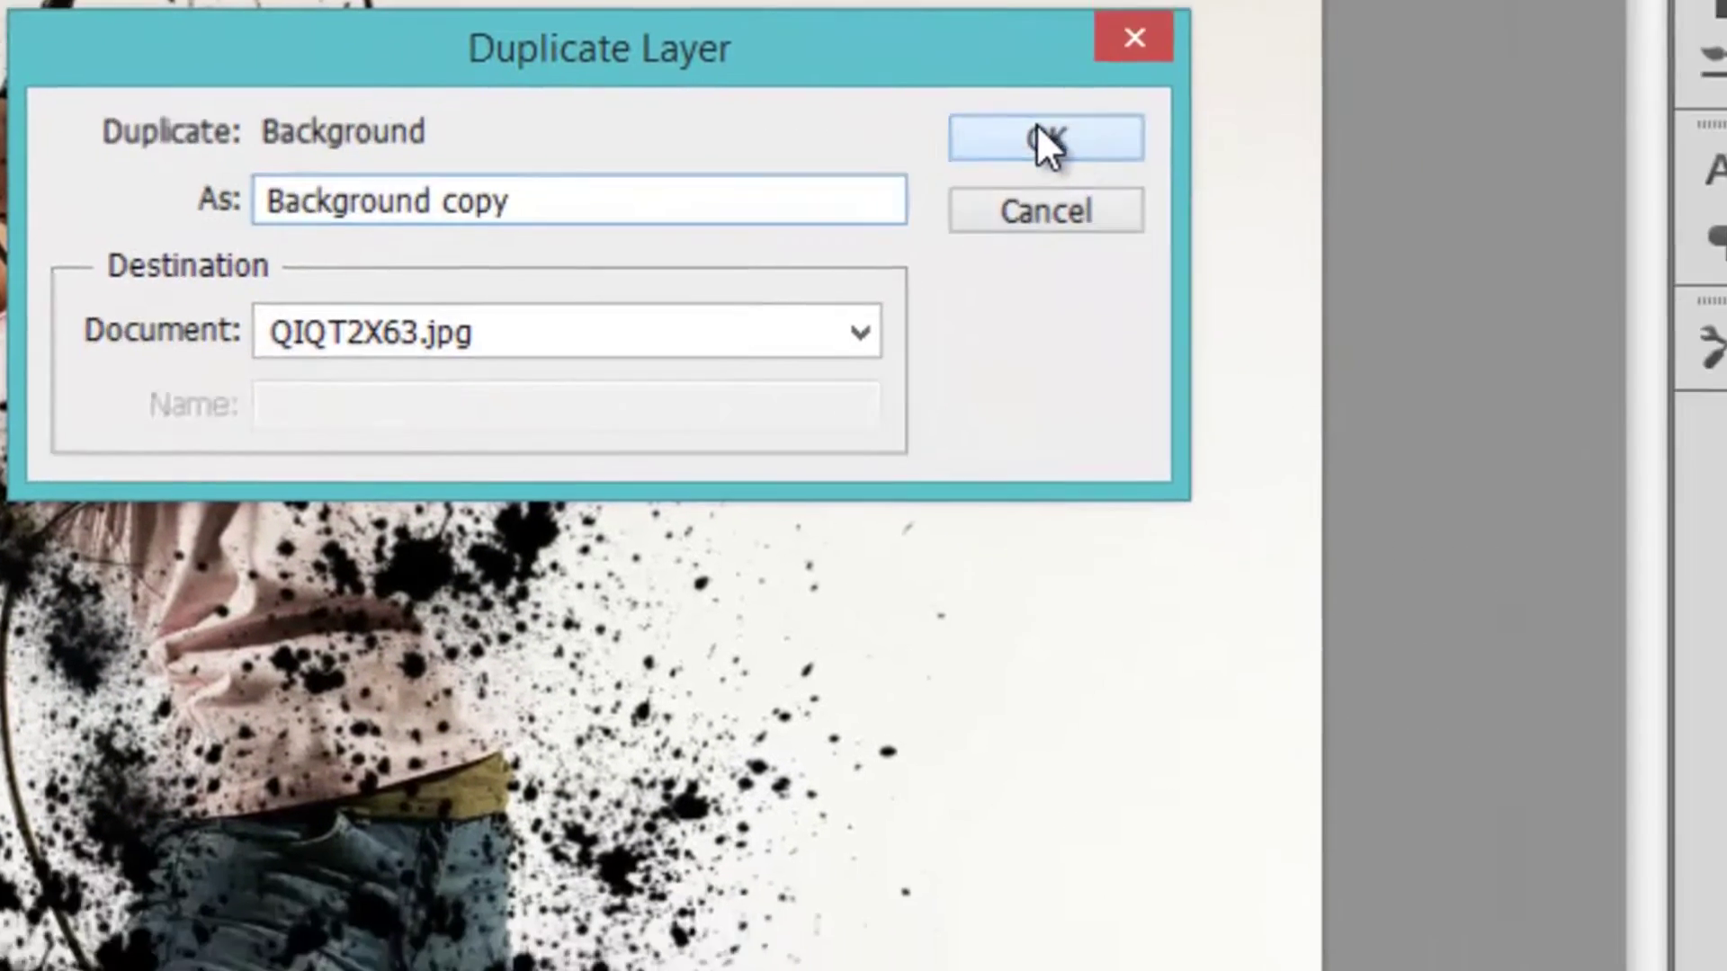
{"action": "left_click", "coordinate": [1257, 268]}
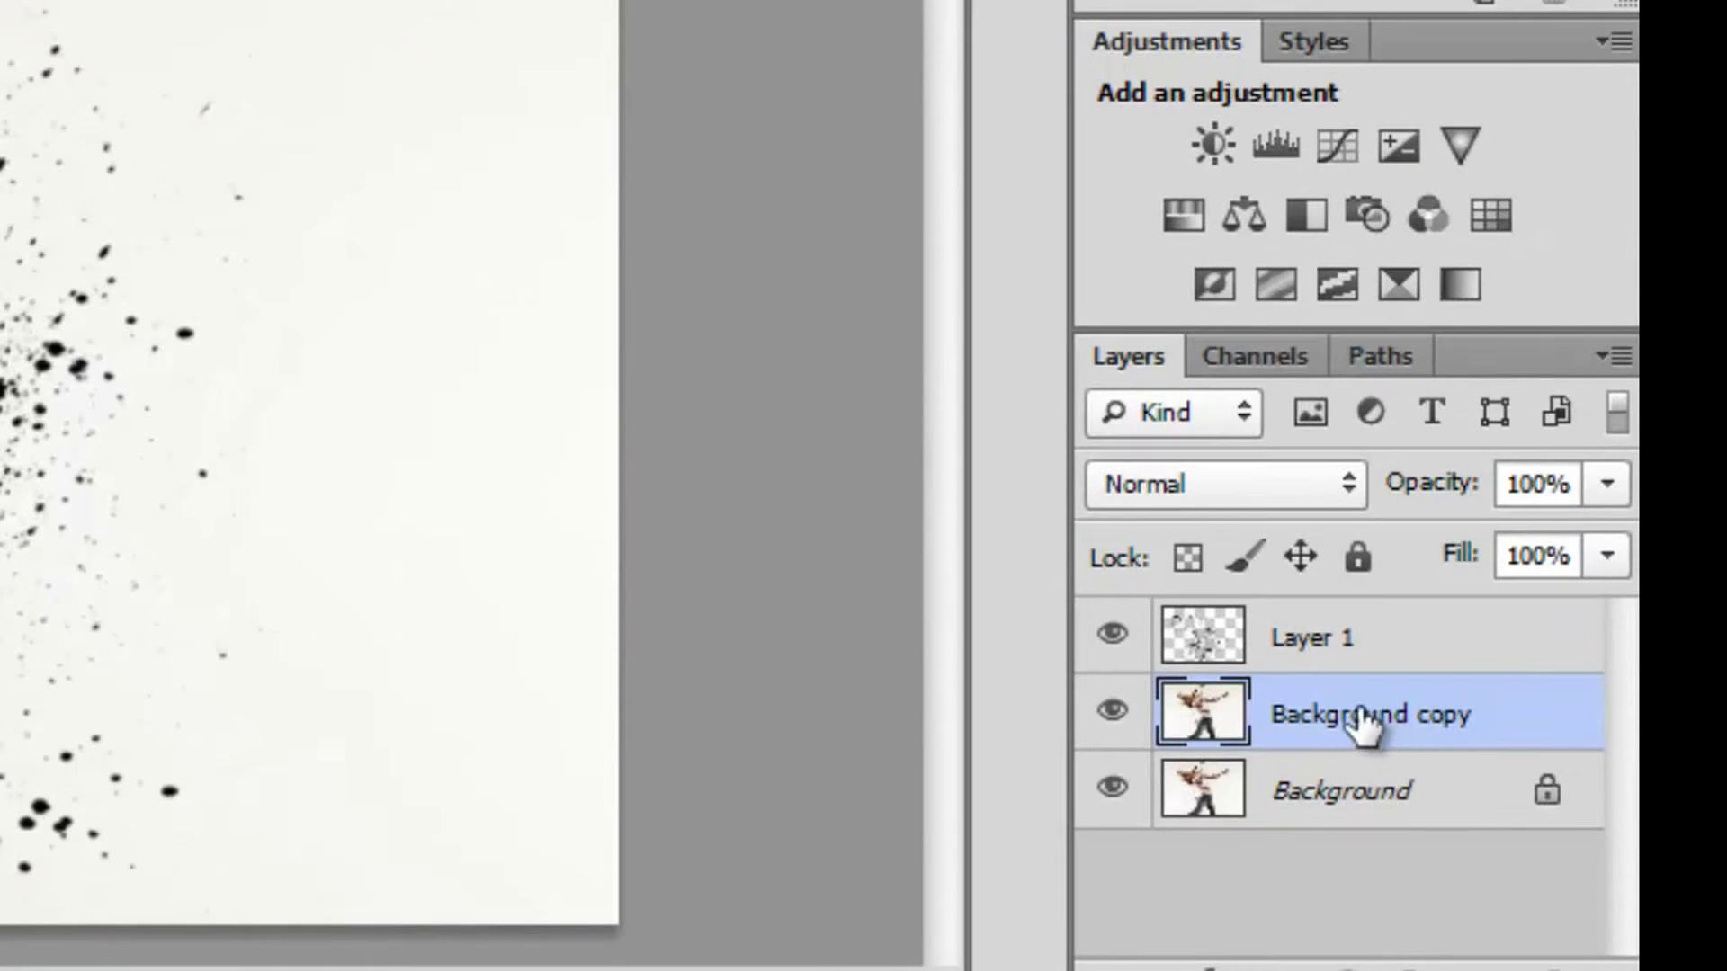
{"action": "left_click_drag", "start_coordinate": [1364, 724], "coordinate": [1351, 634]}
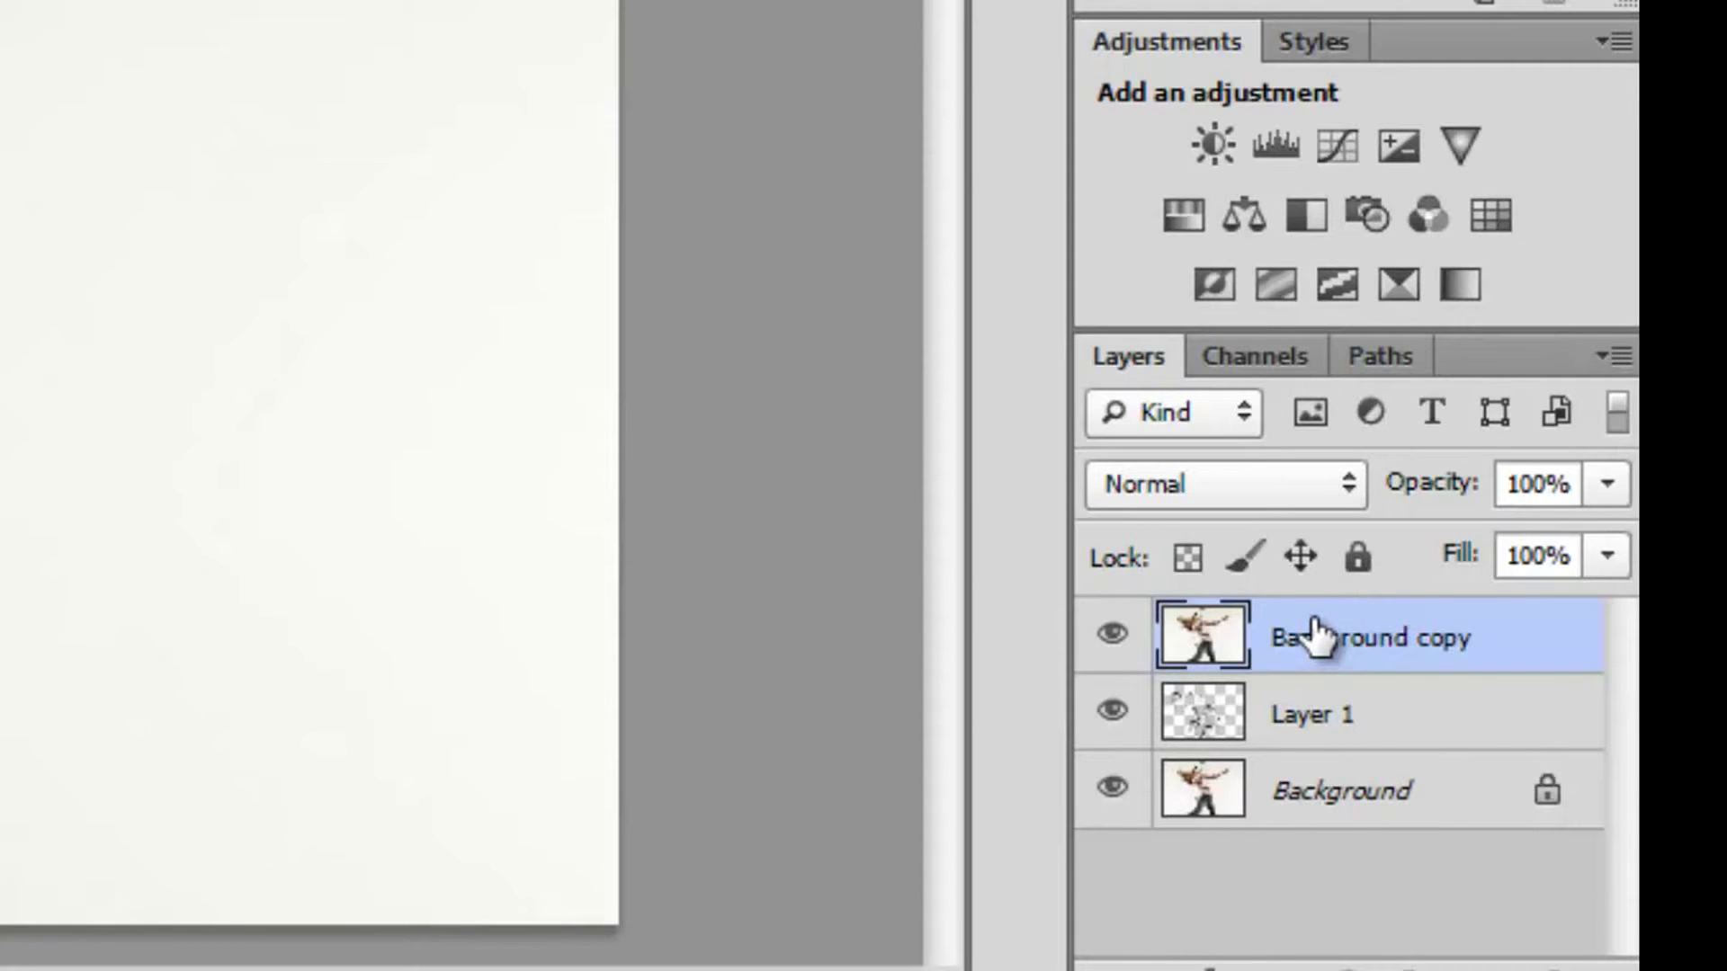
Clip the Background copy to Layer 1 and offset it inside the splatters.
{"action": "right_click", "coordinate": [1322, 636]}
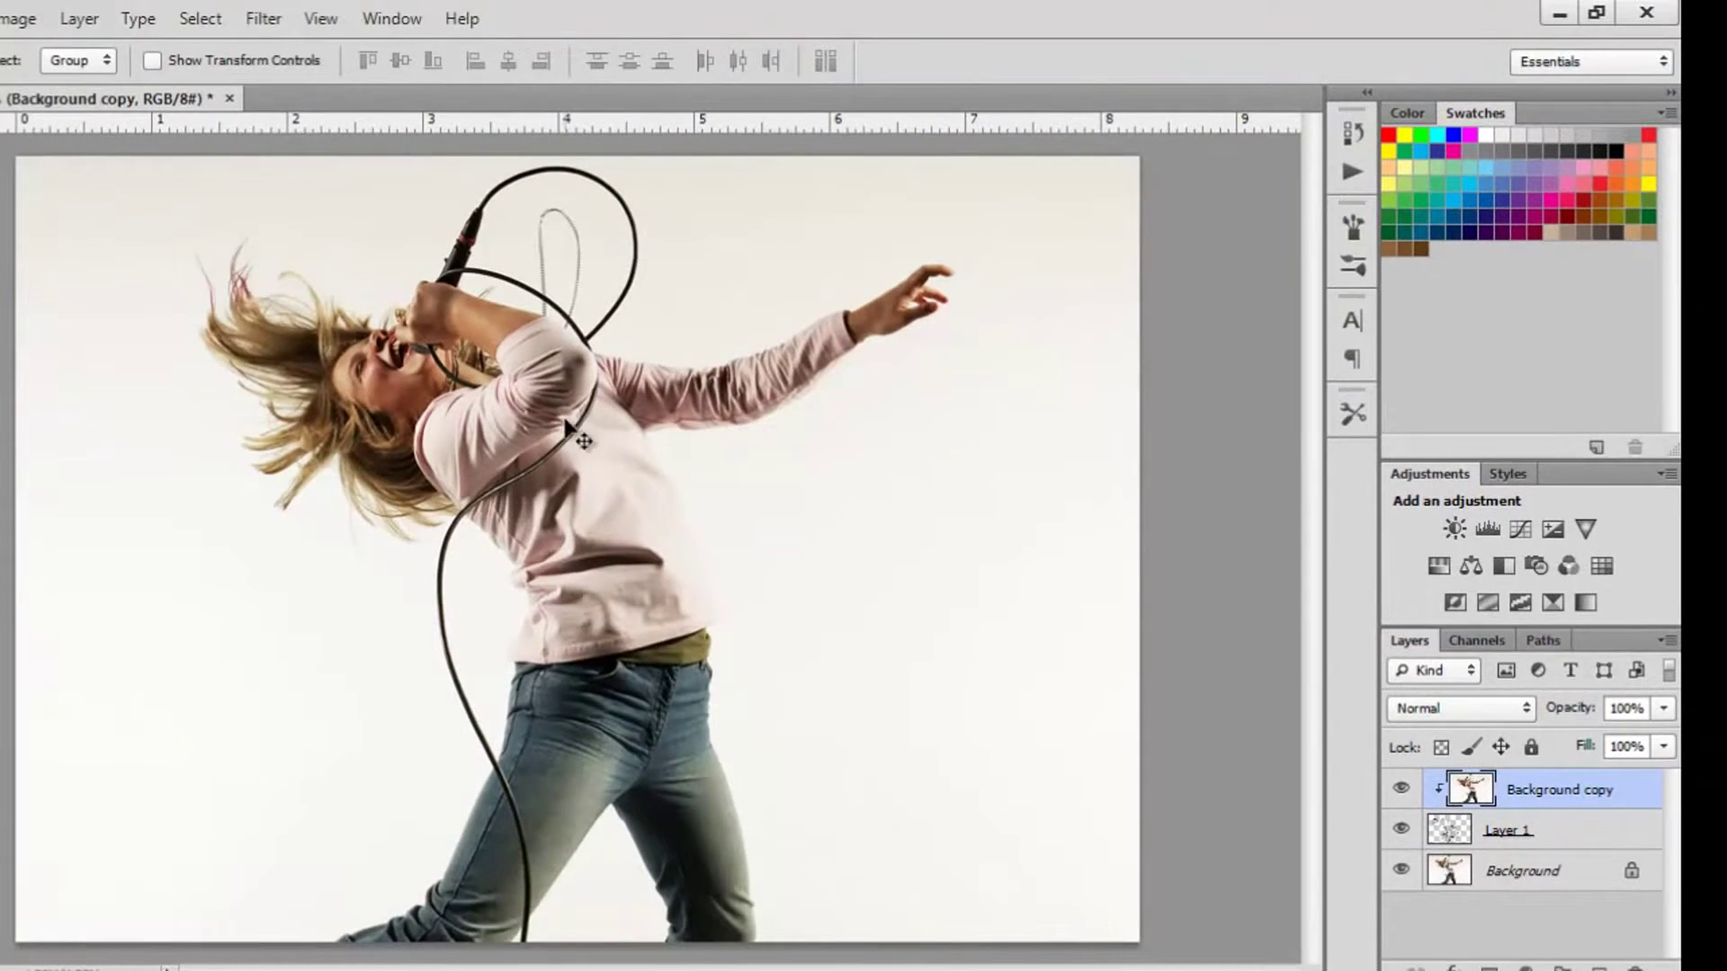
{"action": "left_click_drag", "start_coordinate": [636, 402], "coordinate": [607, 369]}
{"action": "left_click_drag", "start_coordinate": [474, 368], "coordinate": [502, 370]}
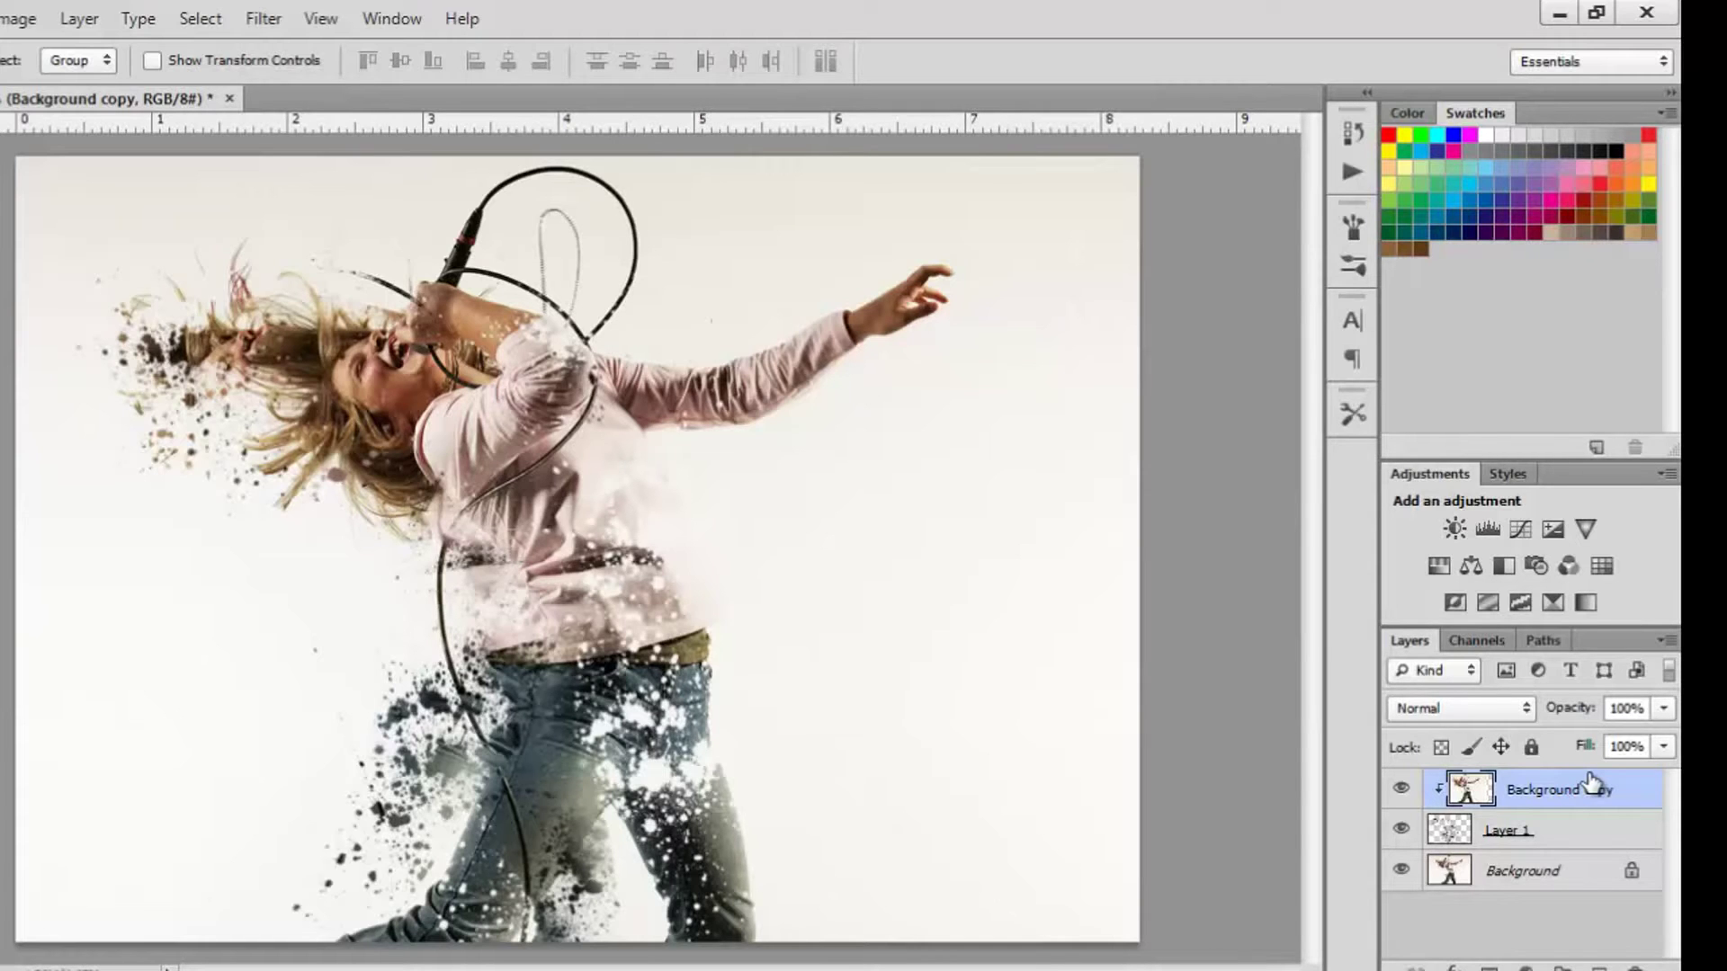
Replace the clipped copy with a fresh, unclipped Background copy above Layer 1, then open Filter.
{"action": "key", "text": "Delete"}
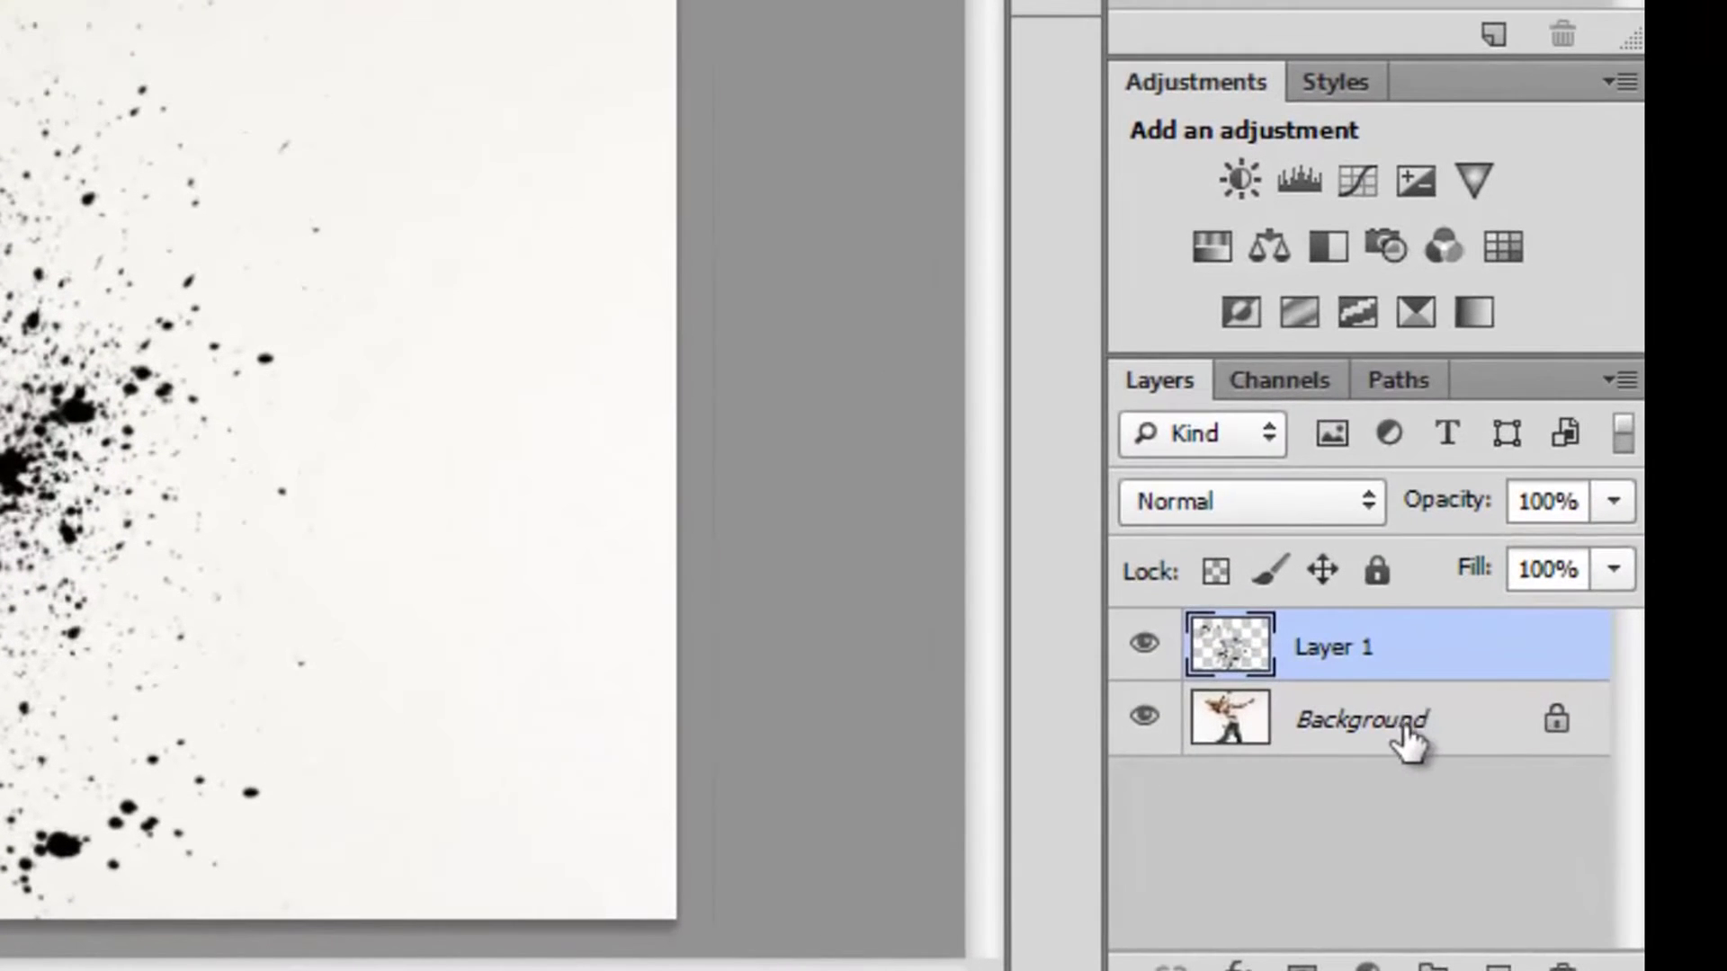
{"action": "right_click", "coordinate": [1540, 828]}
{"action": "left_click", "coordinate": [1265, 385]}
{"action": "key", "text": "Return"}
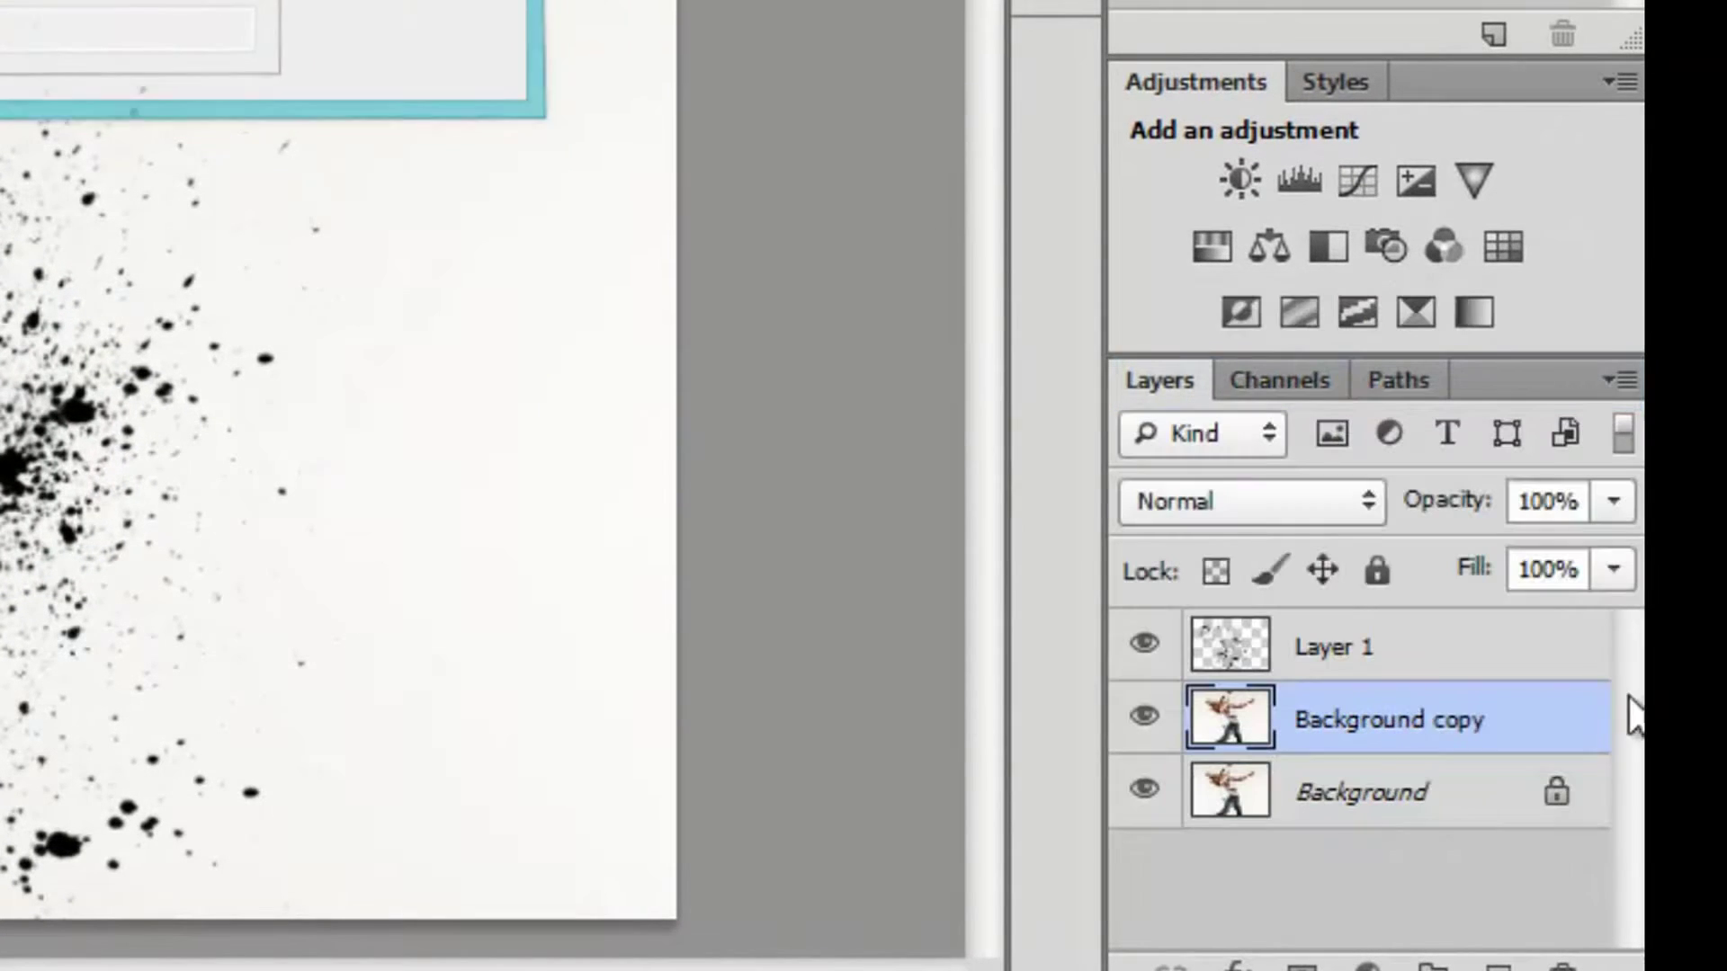
{"action": "left_click_drag", "start_coordinate": [1480, 706], "coordinate": [1450, 621]}
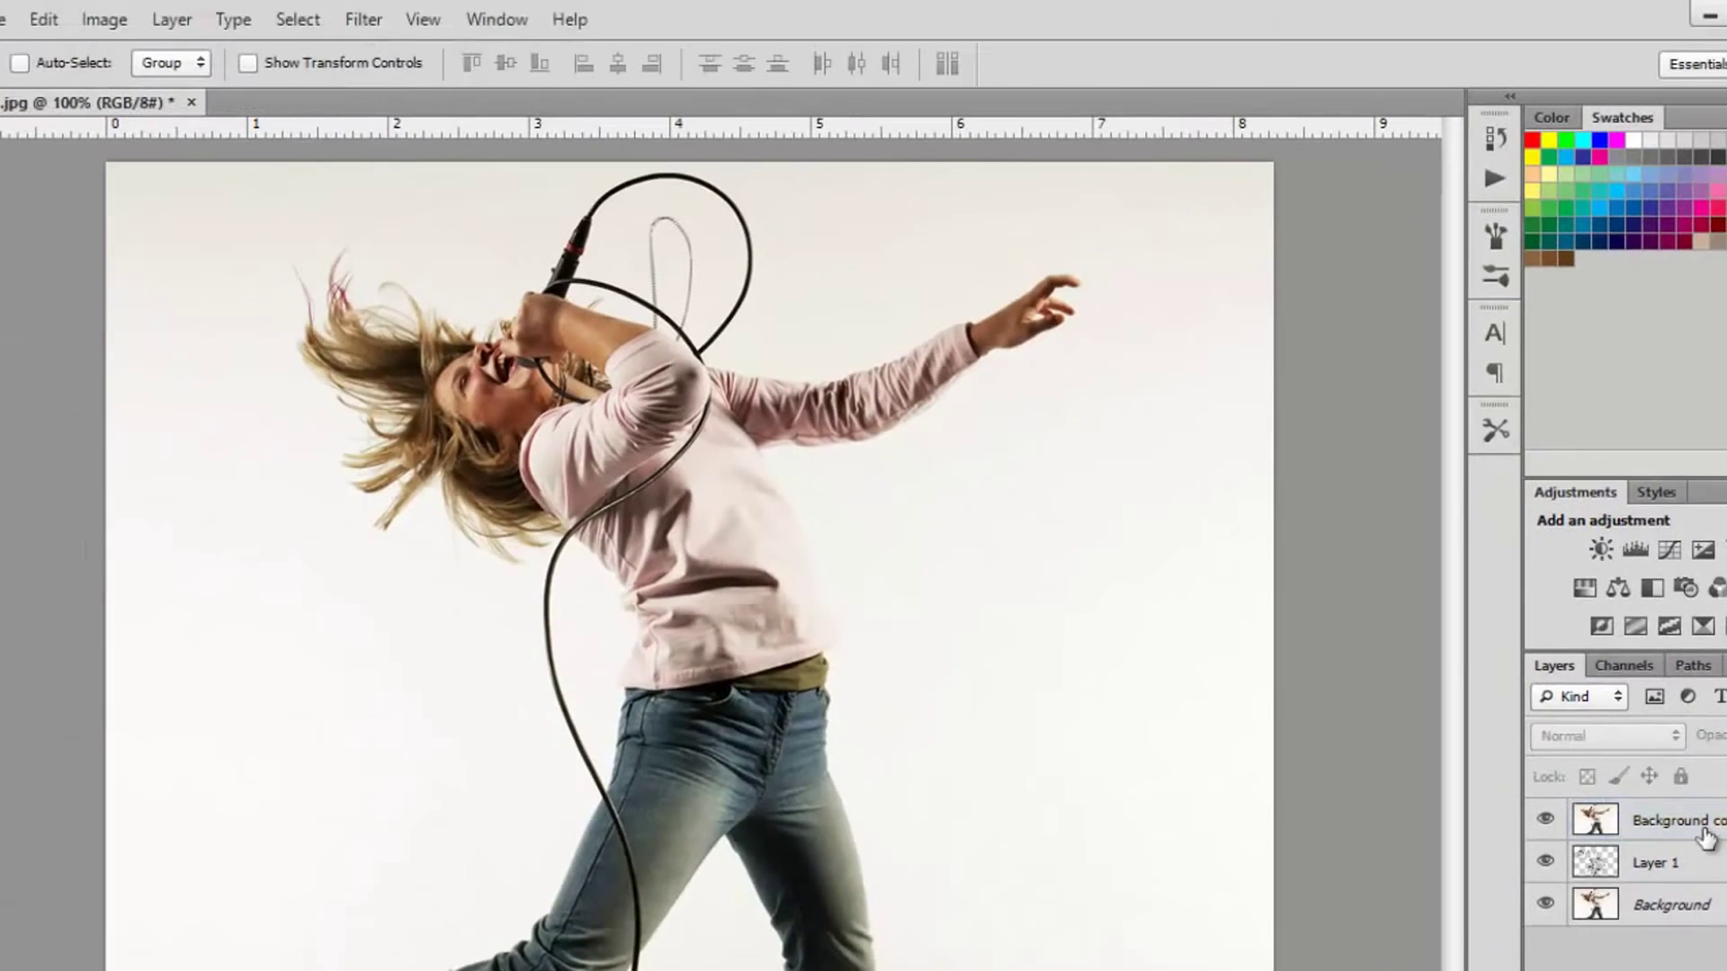
{"action": "left_click", "coordinate": [1707, 840]}
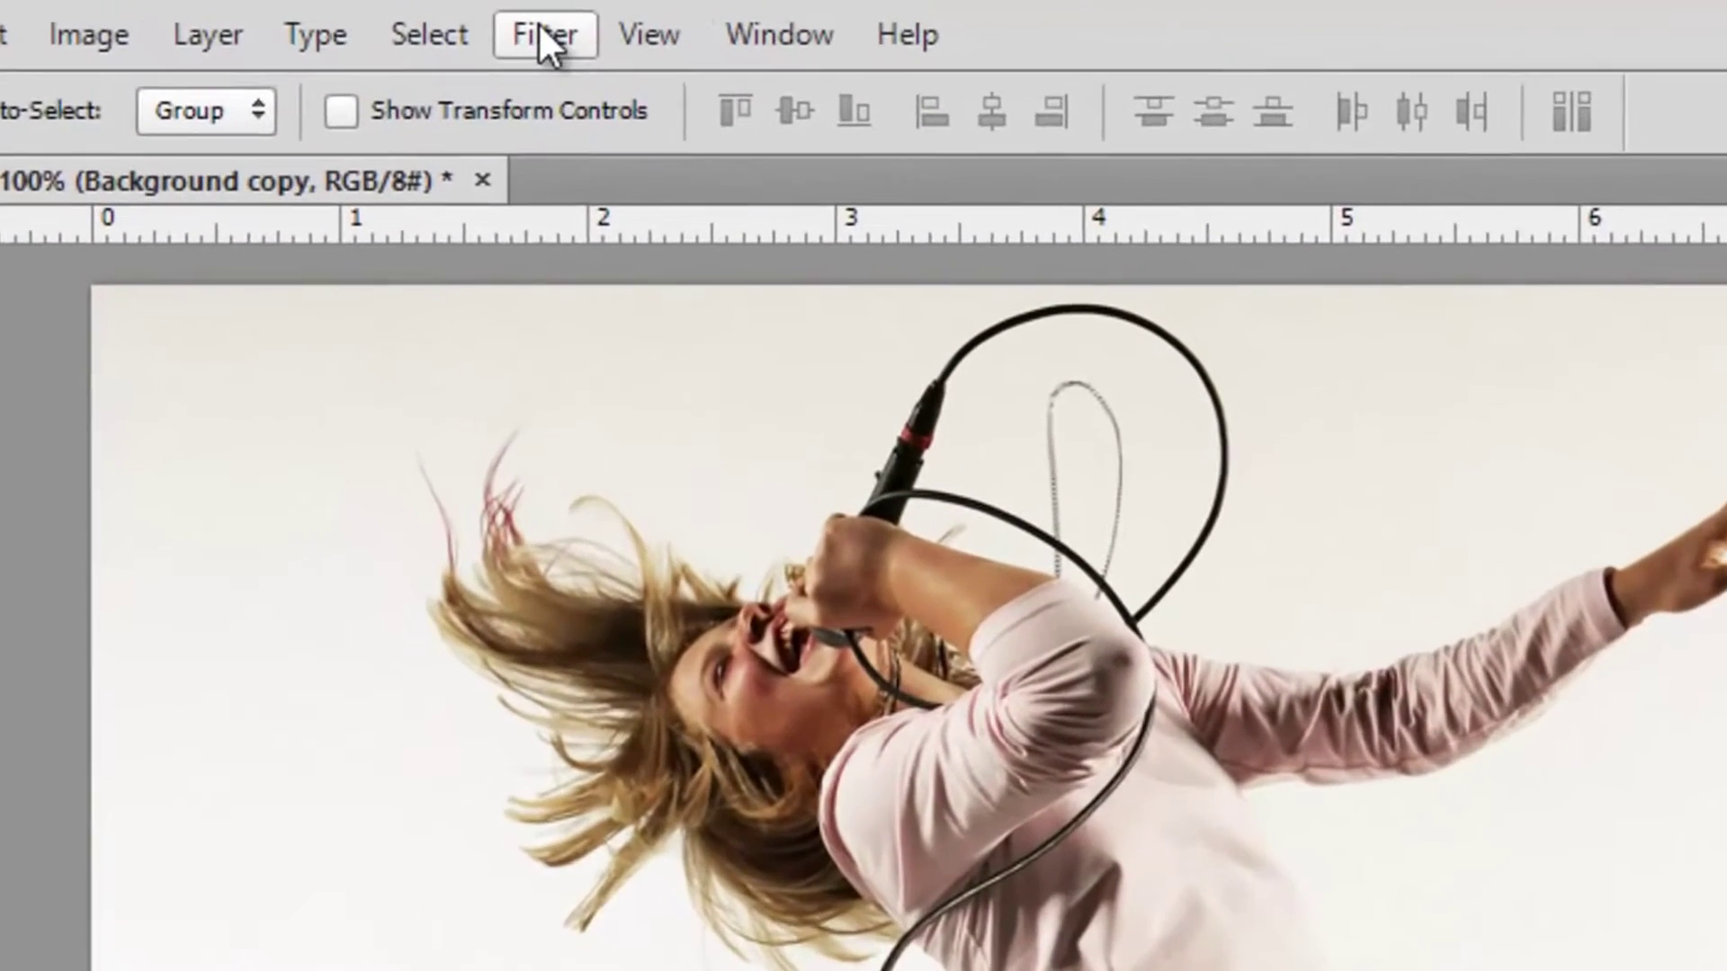
{"action": "left_click", "coordinate": [539, 29]}
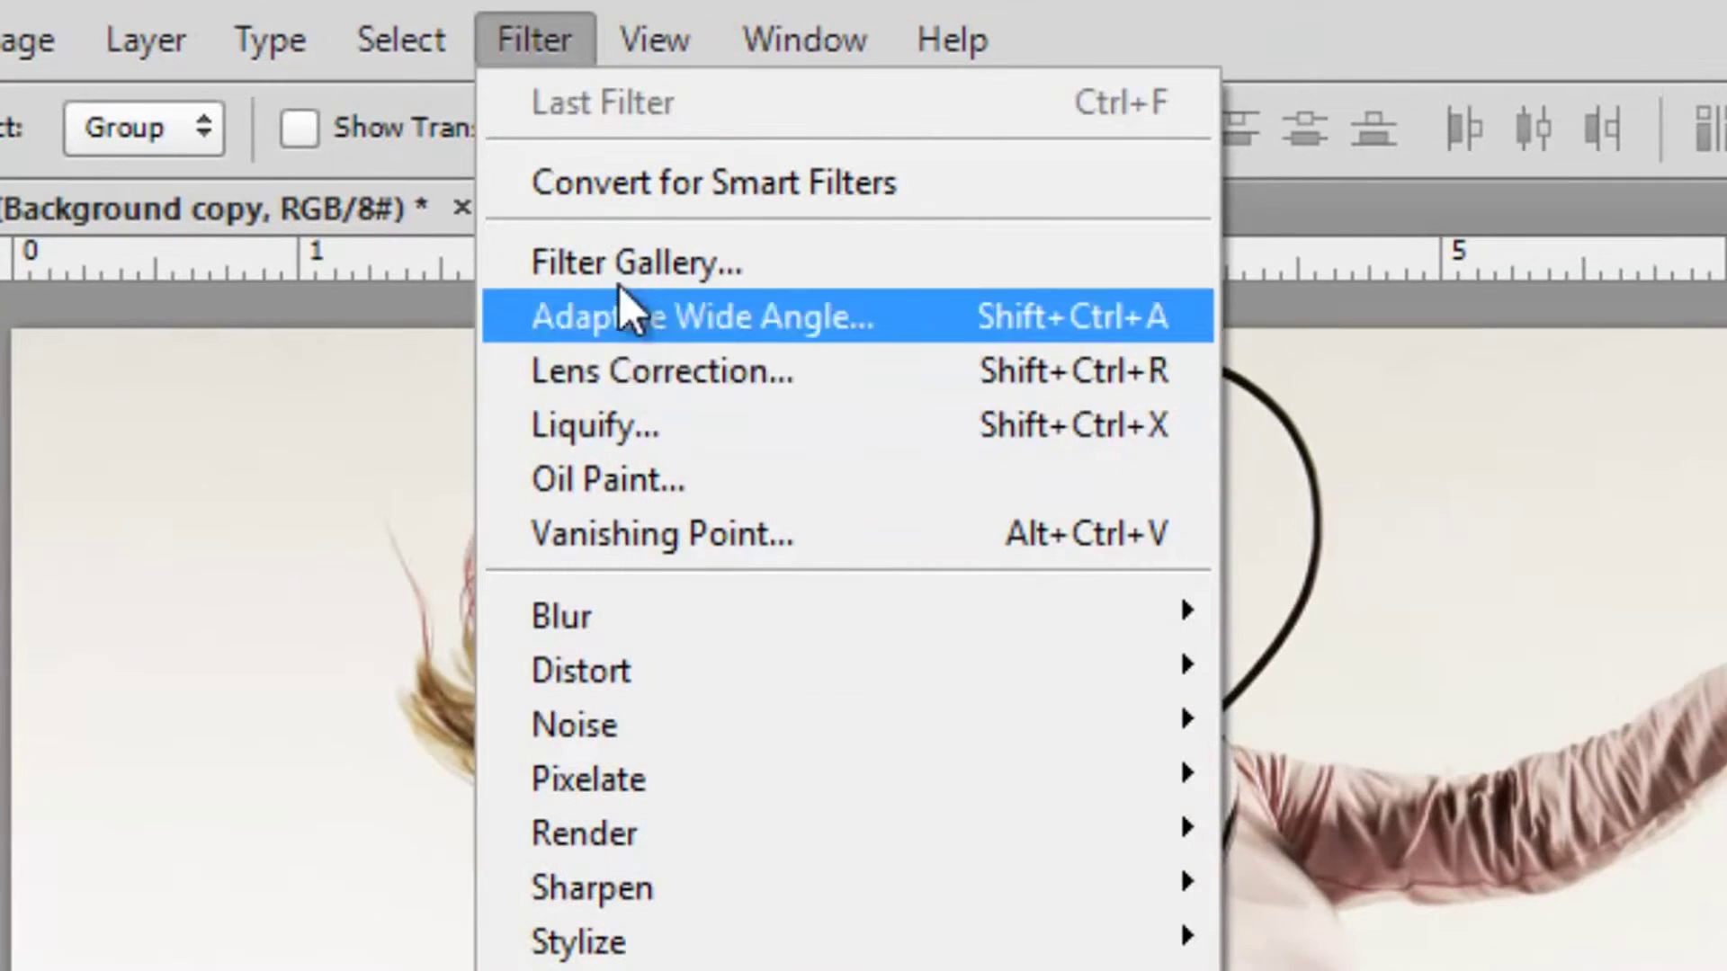
In Liquify, use a 200 px Forward Warp brush to smear the torso and hair into swirls.
{"action": "left_click", "coordinate": [761, 425]}
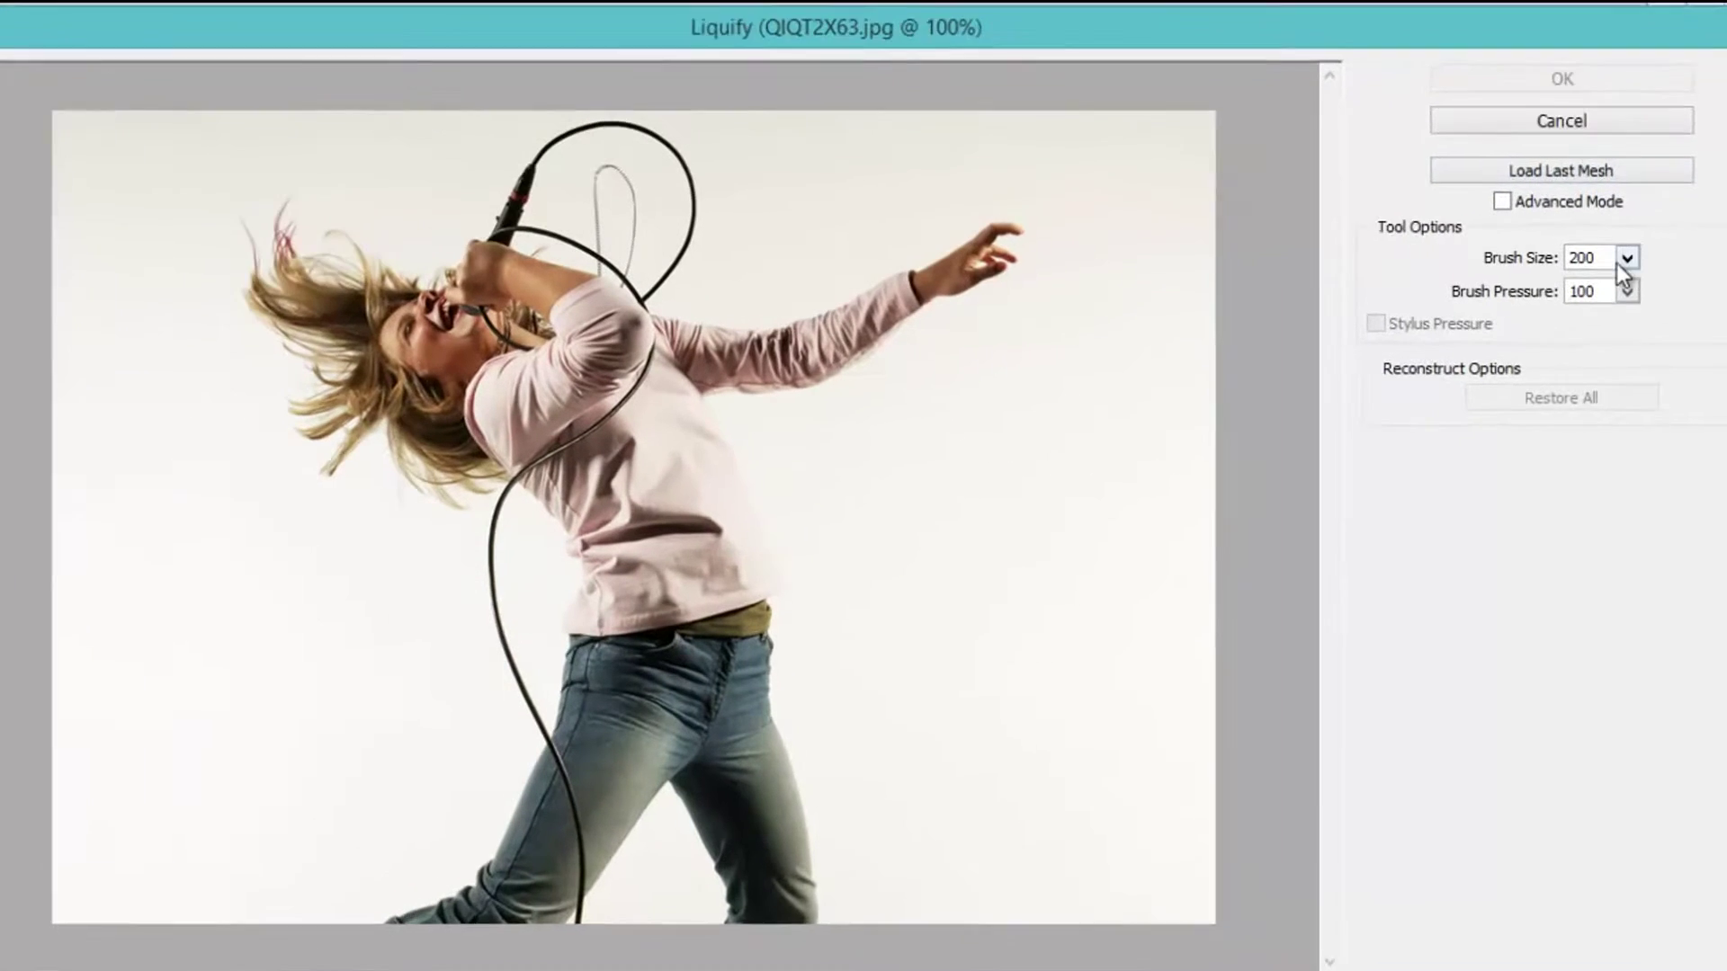
{"action": "left_click", "coordinate": [1614, 256]}
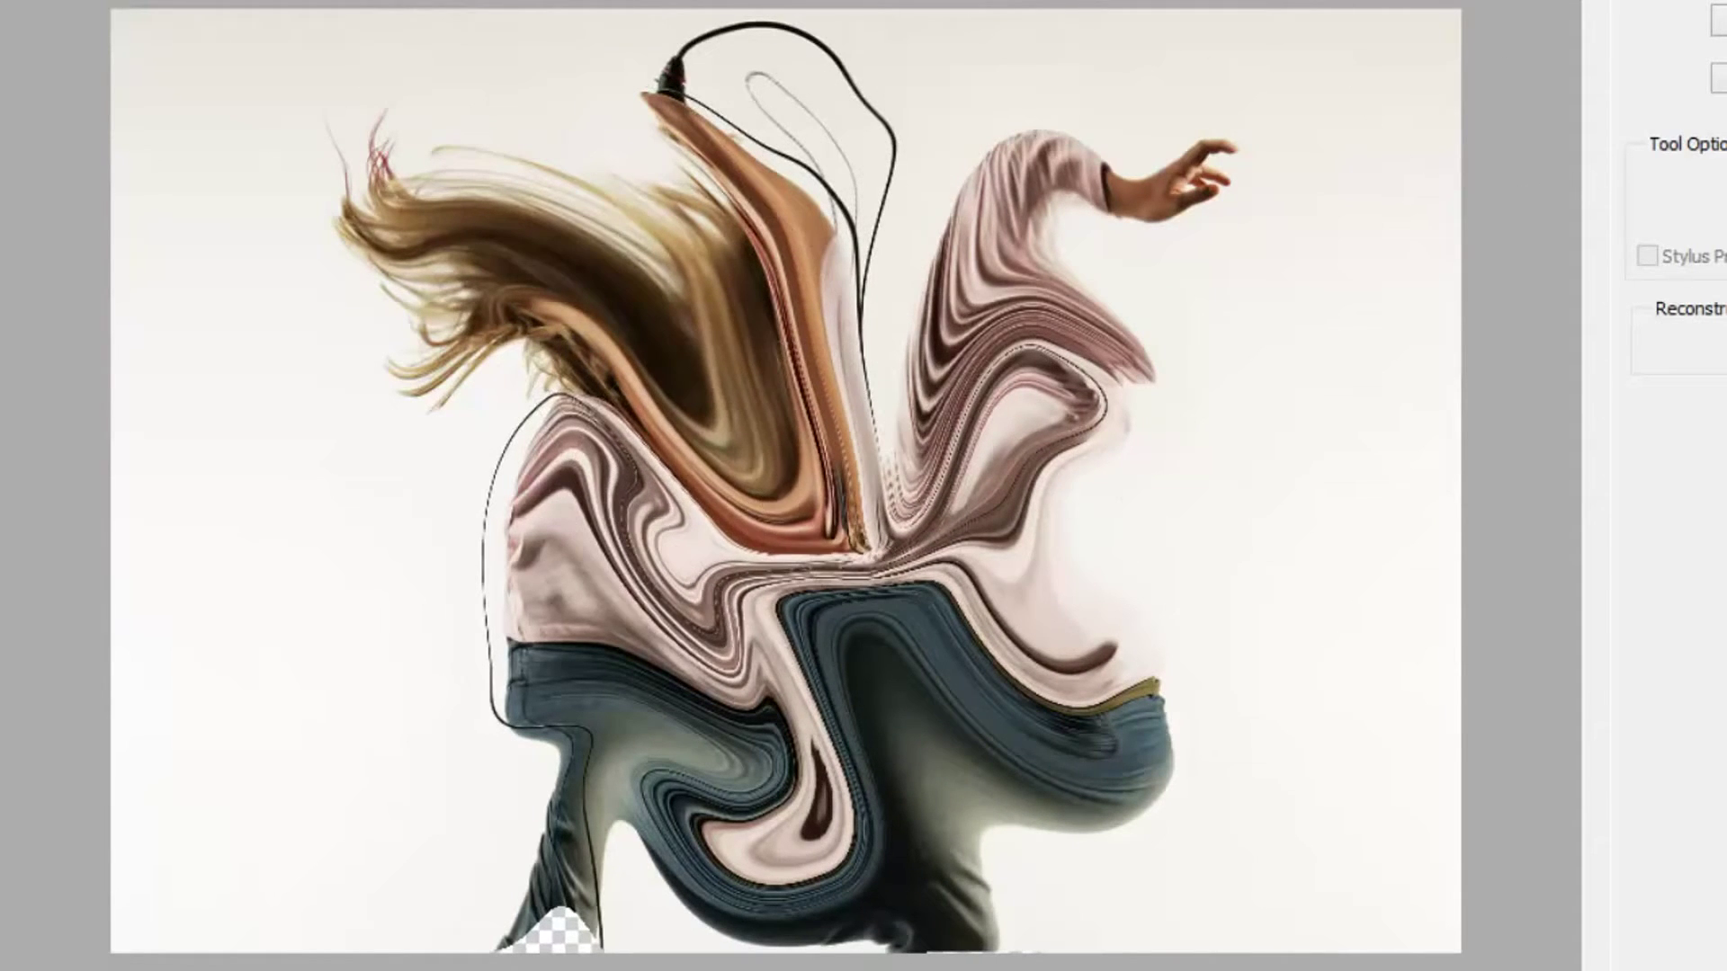
{"action": "mouse_move", "coordinate": [462, 366]}
{"action": "left_mouse_down"}
{"action": "mouse_move", "coordinate": [482, 462]}
{"action": "mouse_move", "coordinate": [582, 560]}
{"action": "left_mouse_up"}
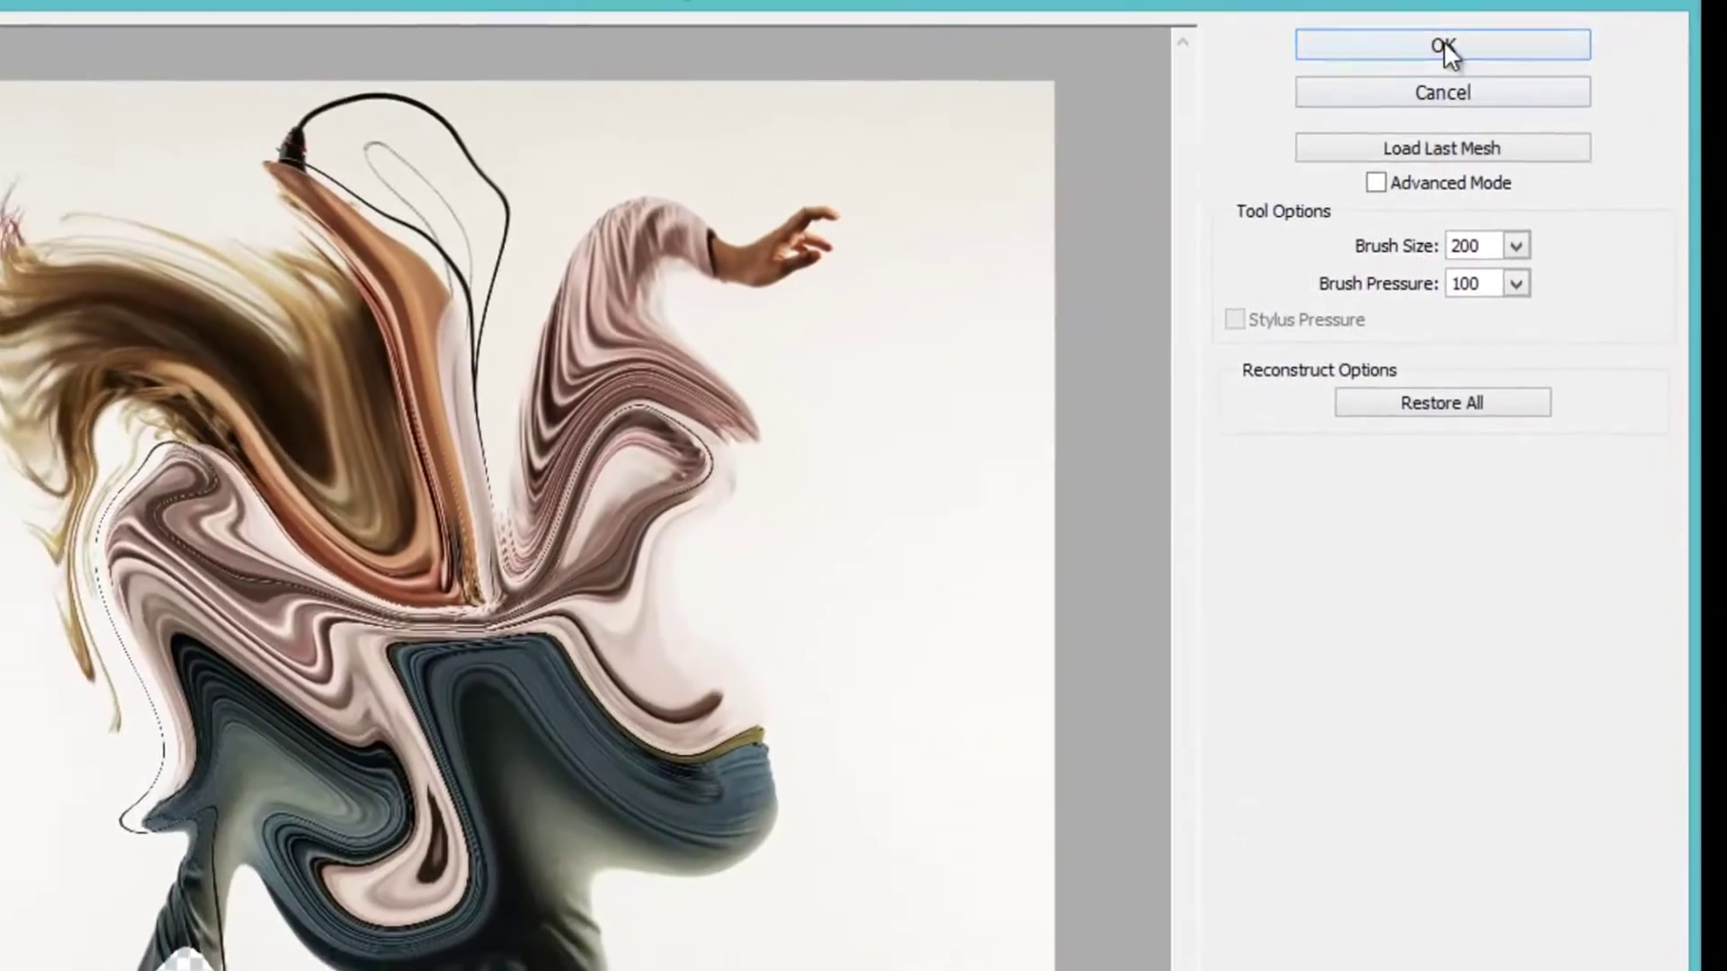
Apply the Liquify warp, clip the copy to Layer 1's splatter, and shift it left.
{"action": "left_click", "coordinate": [1663, 4]}
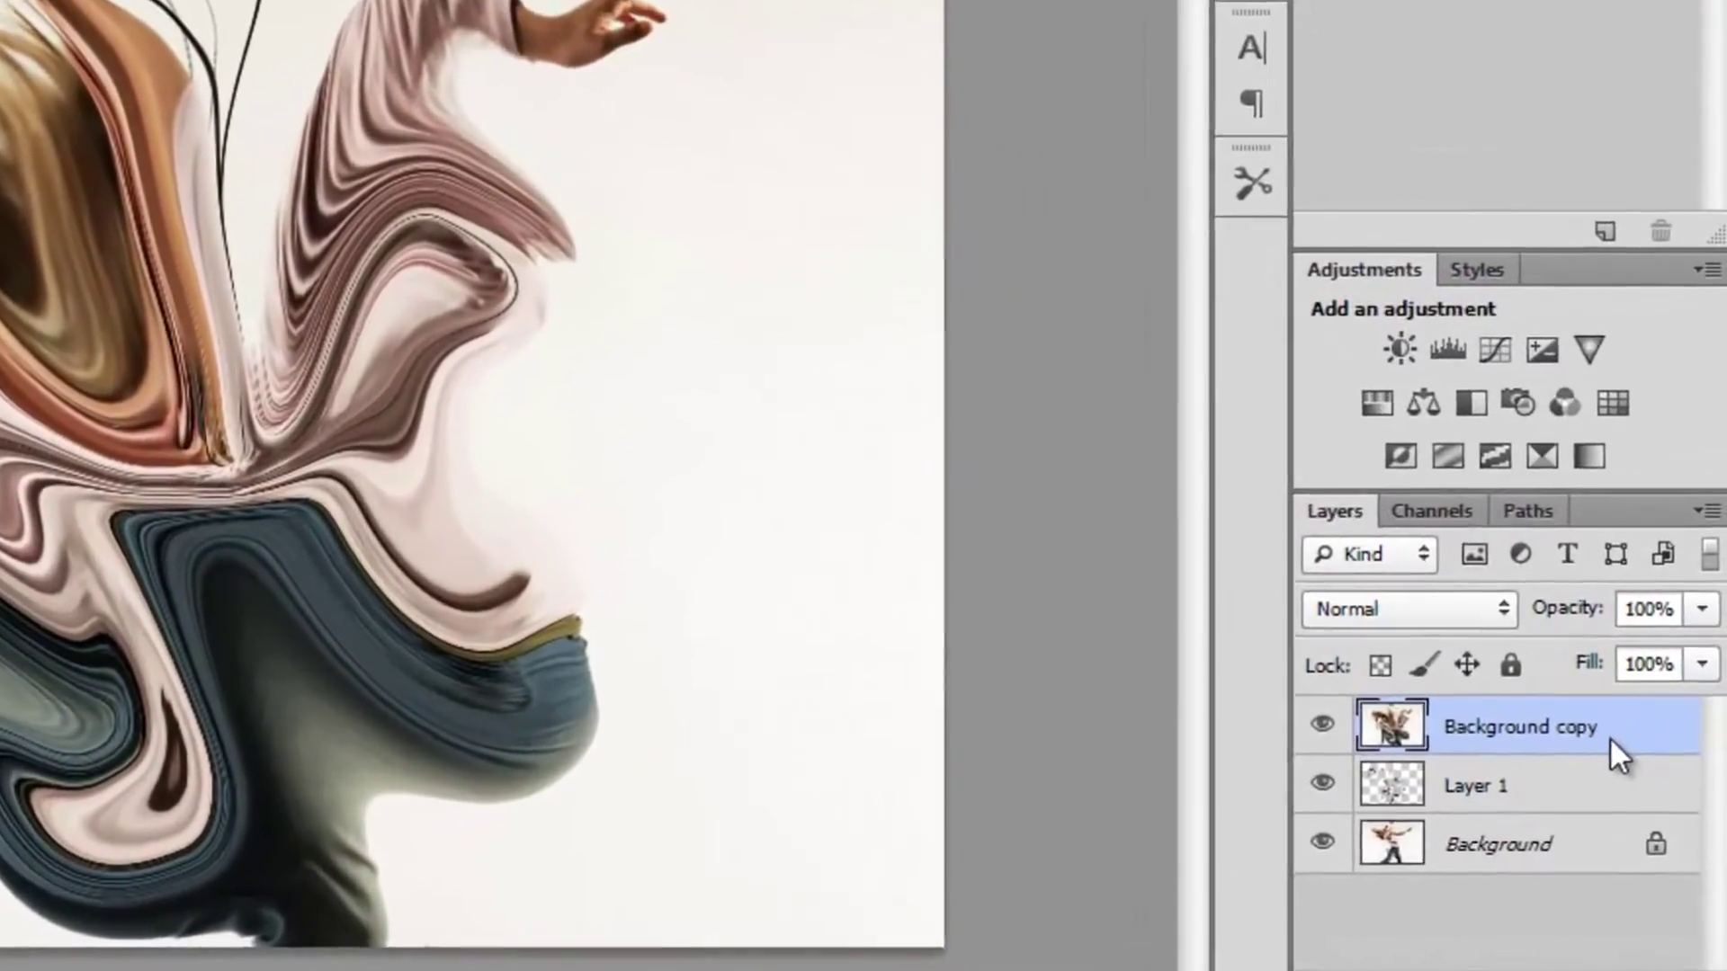
{"action": "right_click", "coordinate": [1609, 736]}
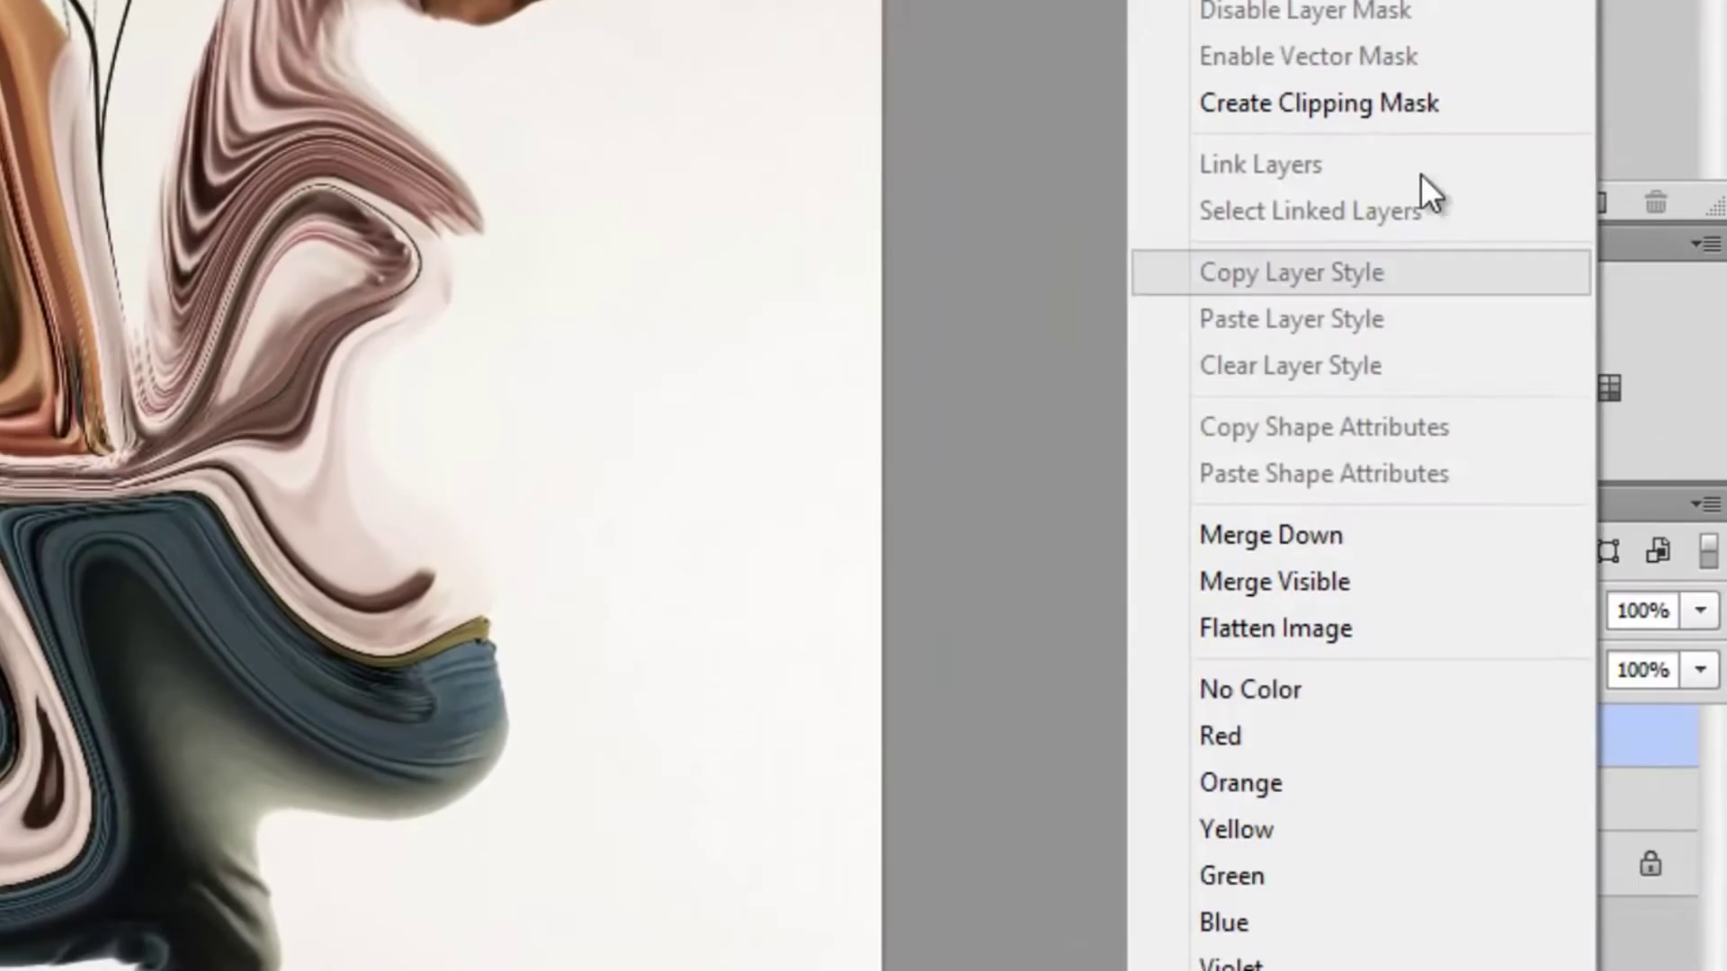
{"action": "left_click", "coordinate": [1250, 54]}
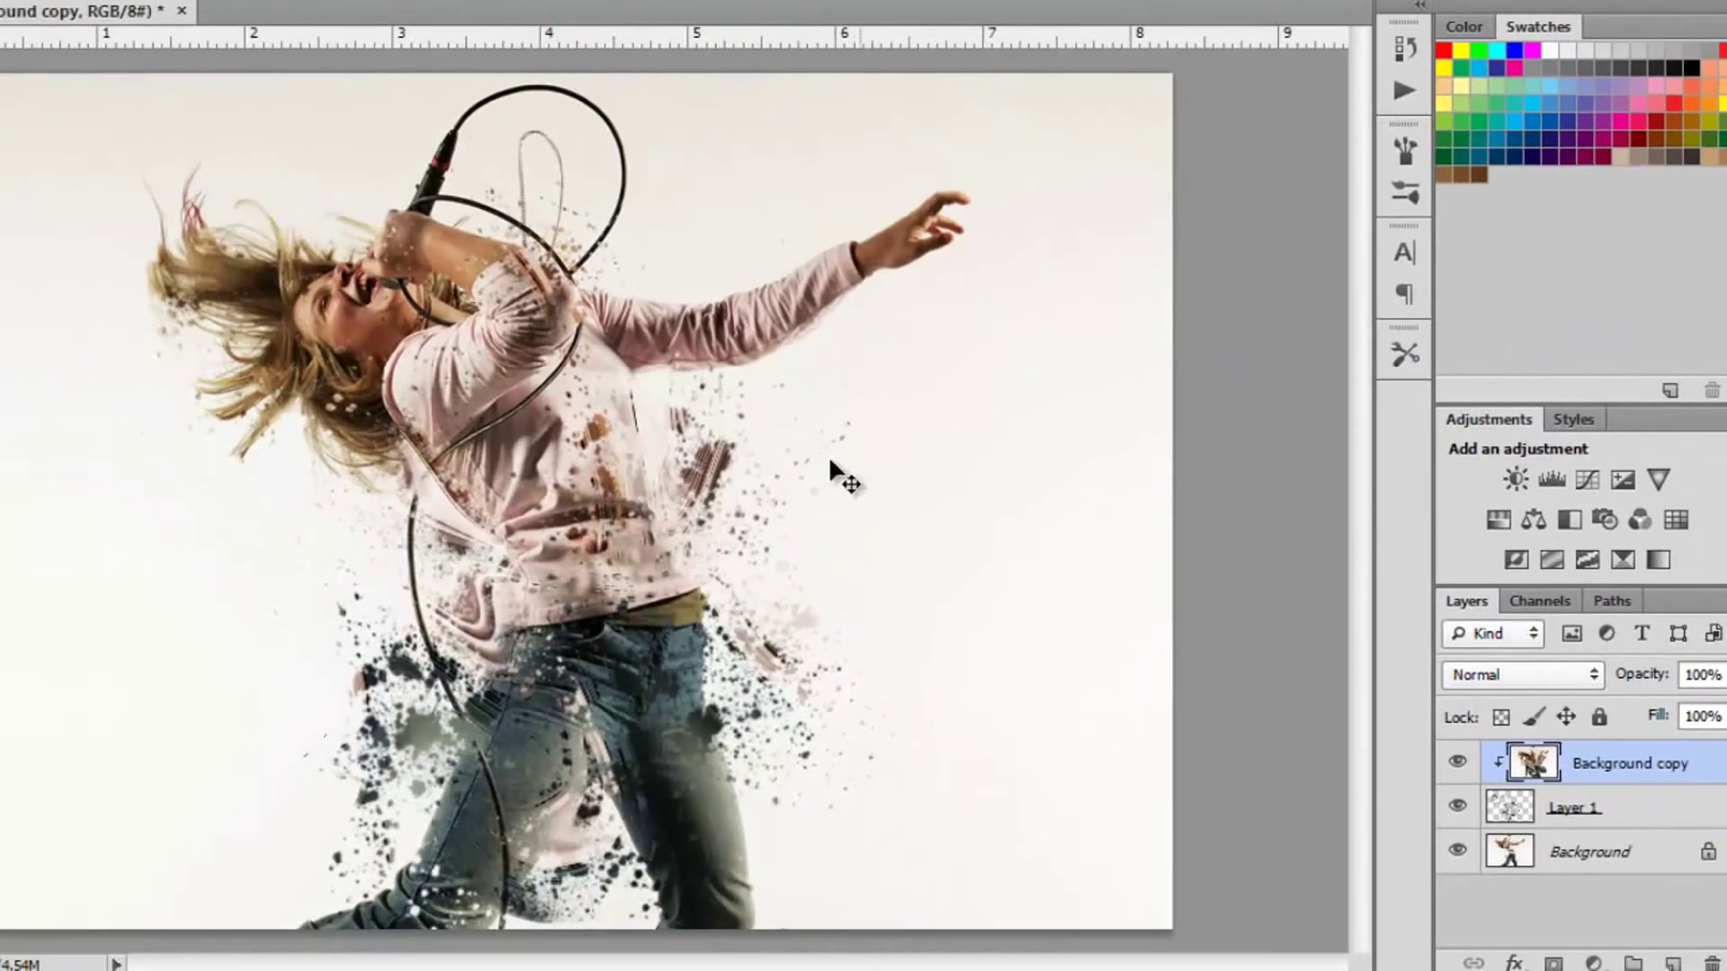
{"action": "left_click_drag", "start_coordinate": [713, 382], "coordinate": [640, 374]}
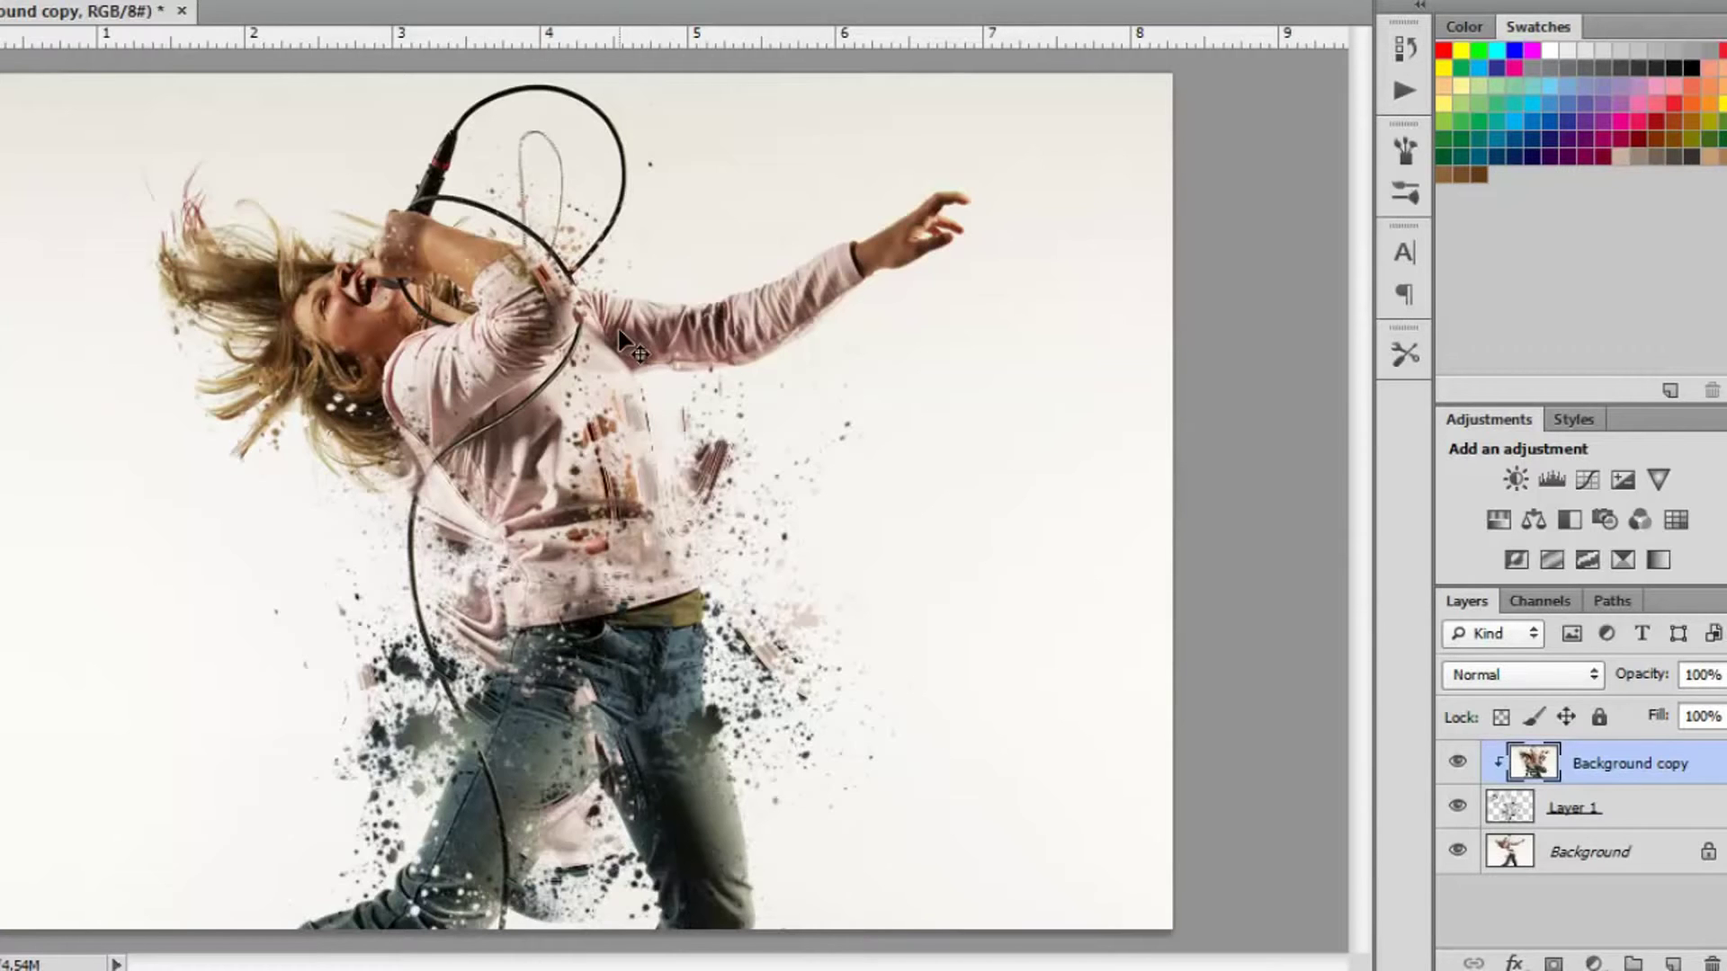
Move the clipped liquified copy up and to the left with Free Transform.
{"action": "key", "text": "ctrl+t"}
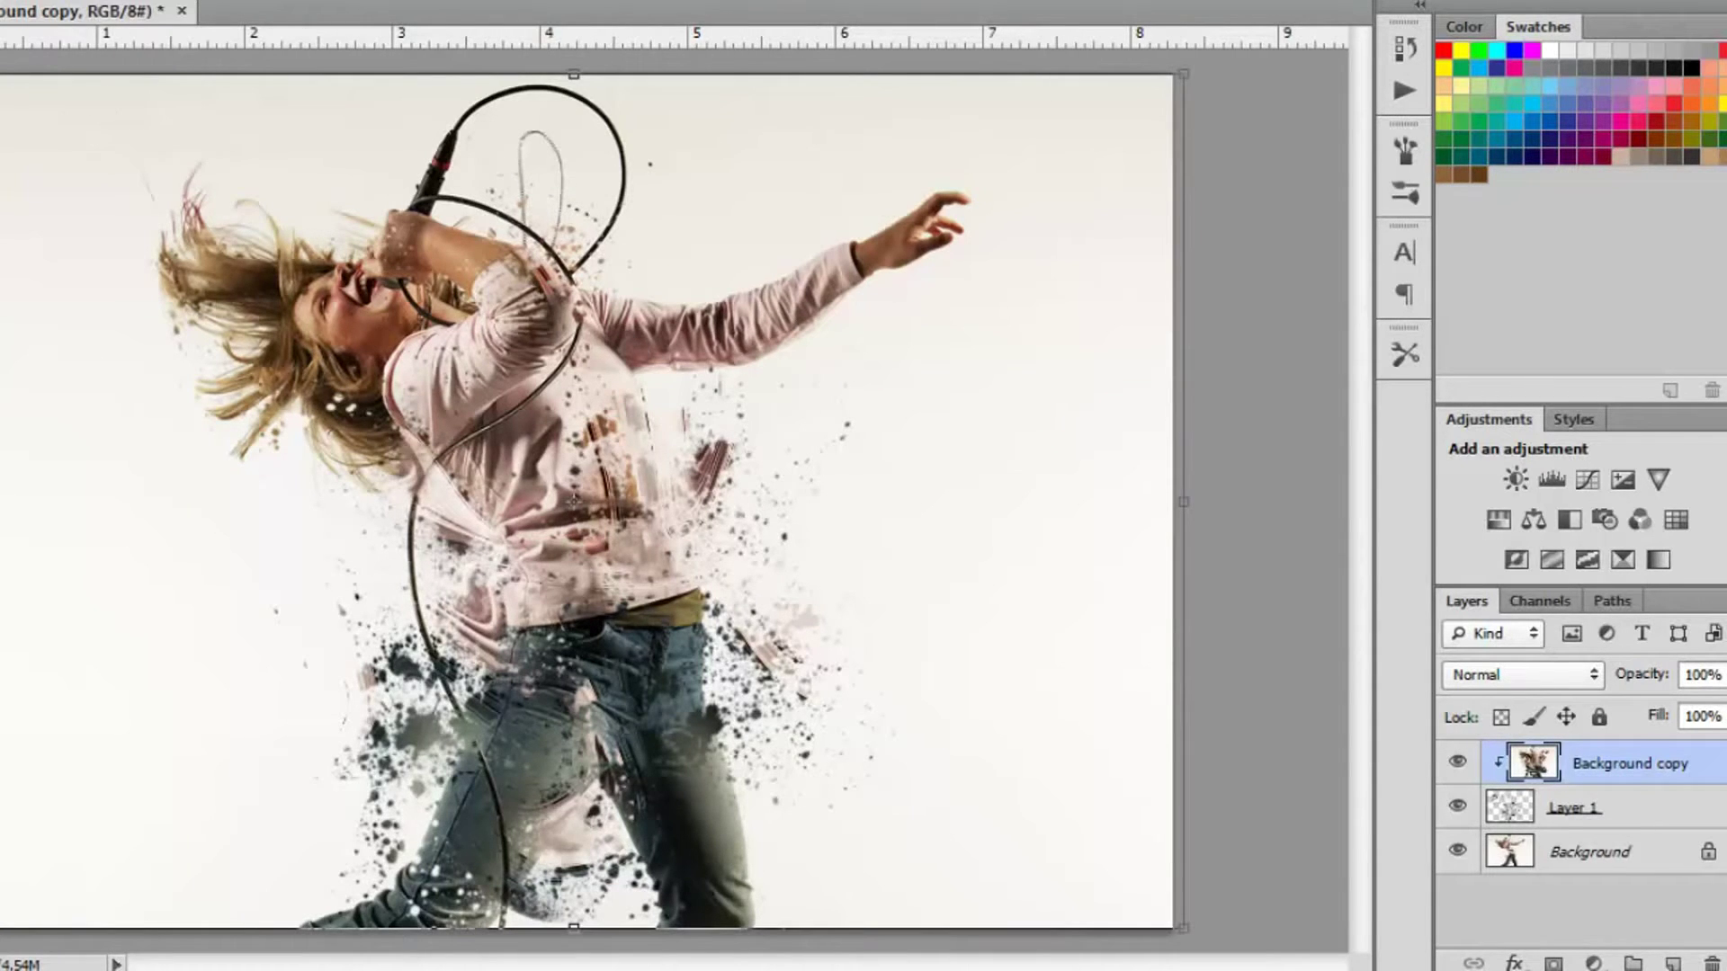
{"action": "left_click_drag", "start_coordinate": [415, 367], "coordinate": [306, 383]}
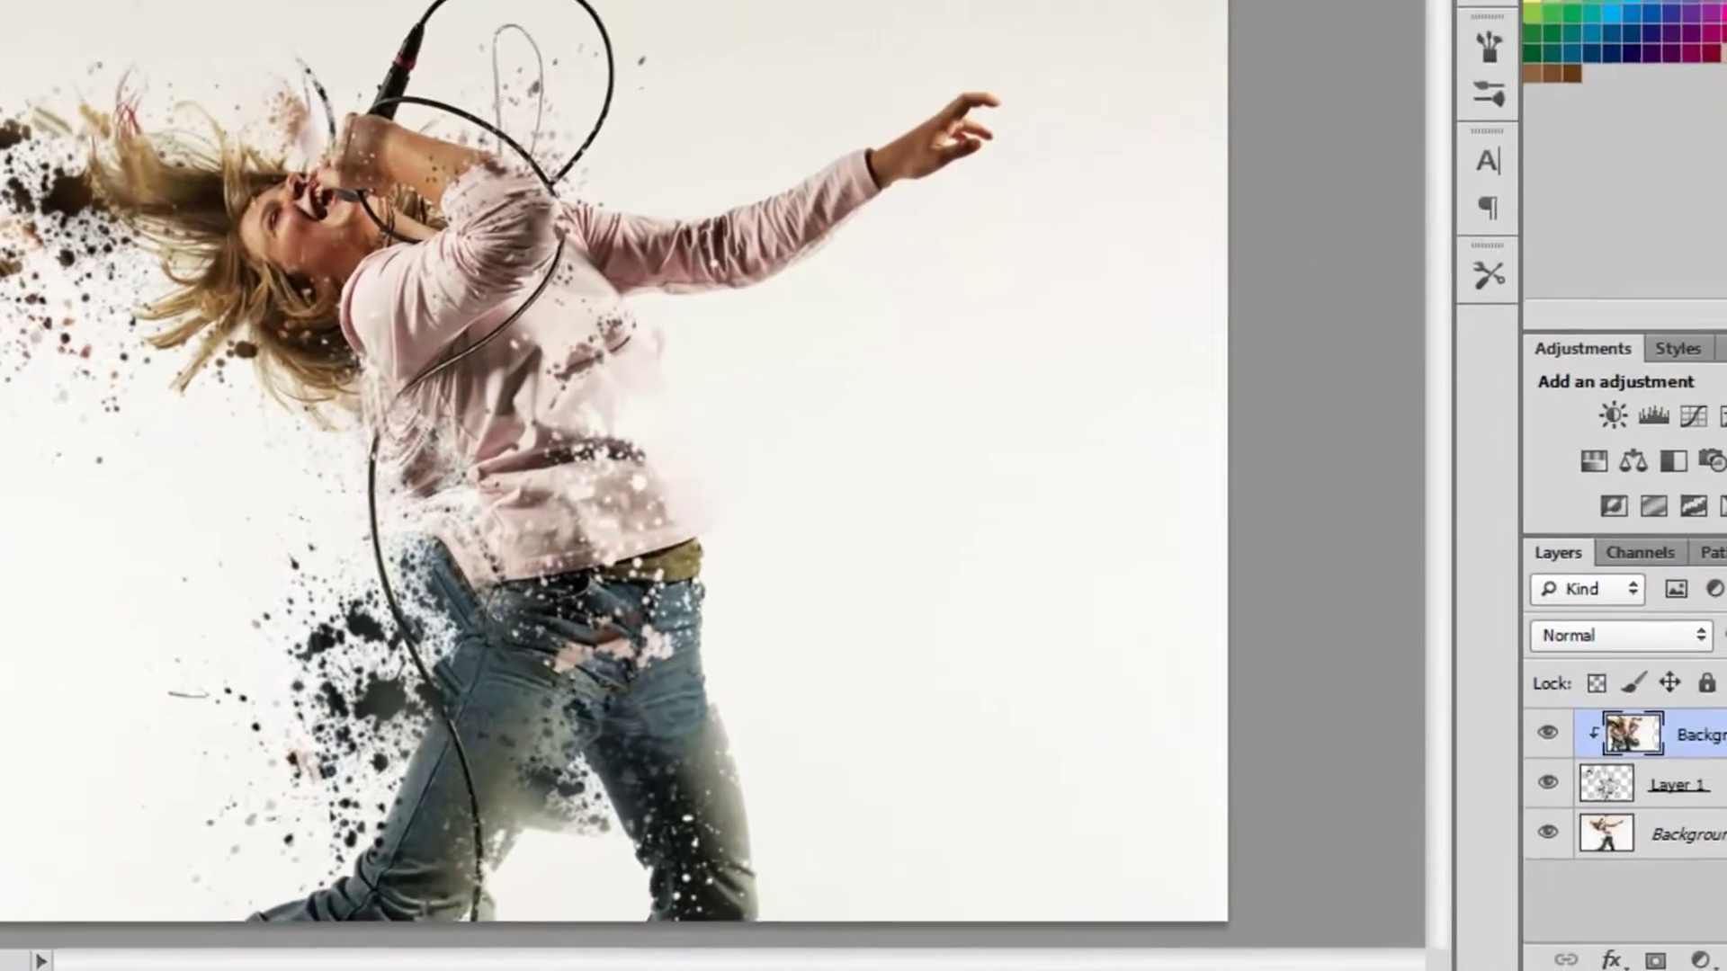
Select Layer 1 and choose a soft round eraser tip for stray splatter.
{"action": "left_click", "coordinate": [1722, 811]}
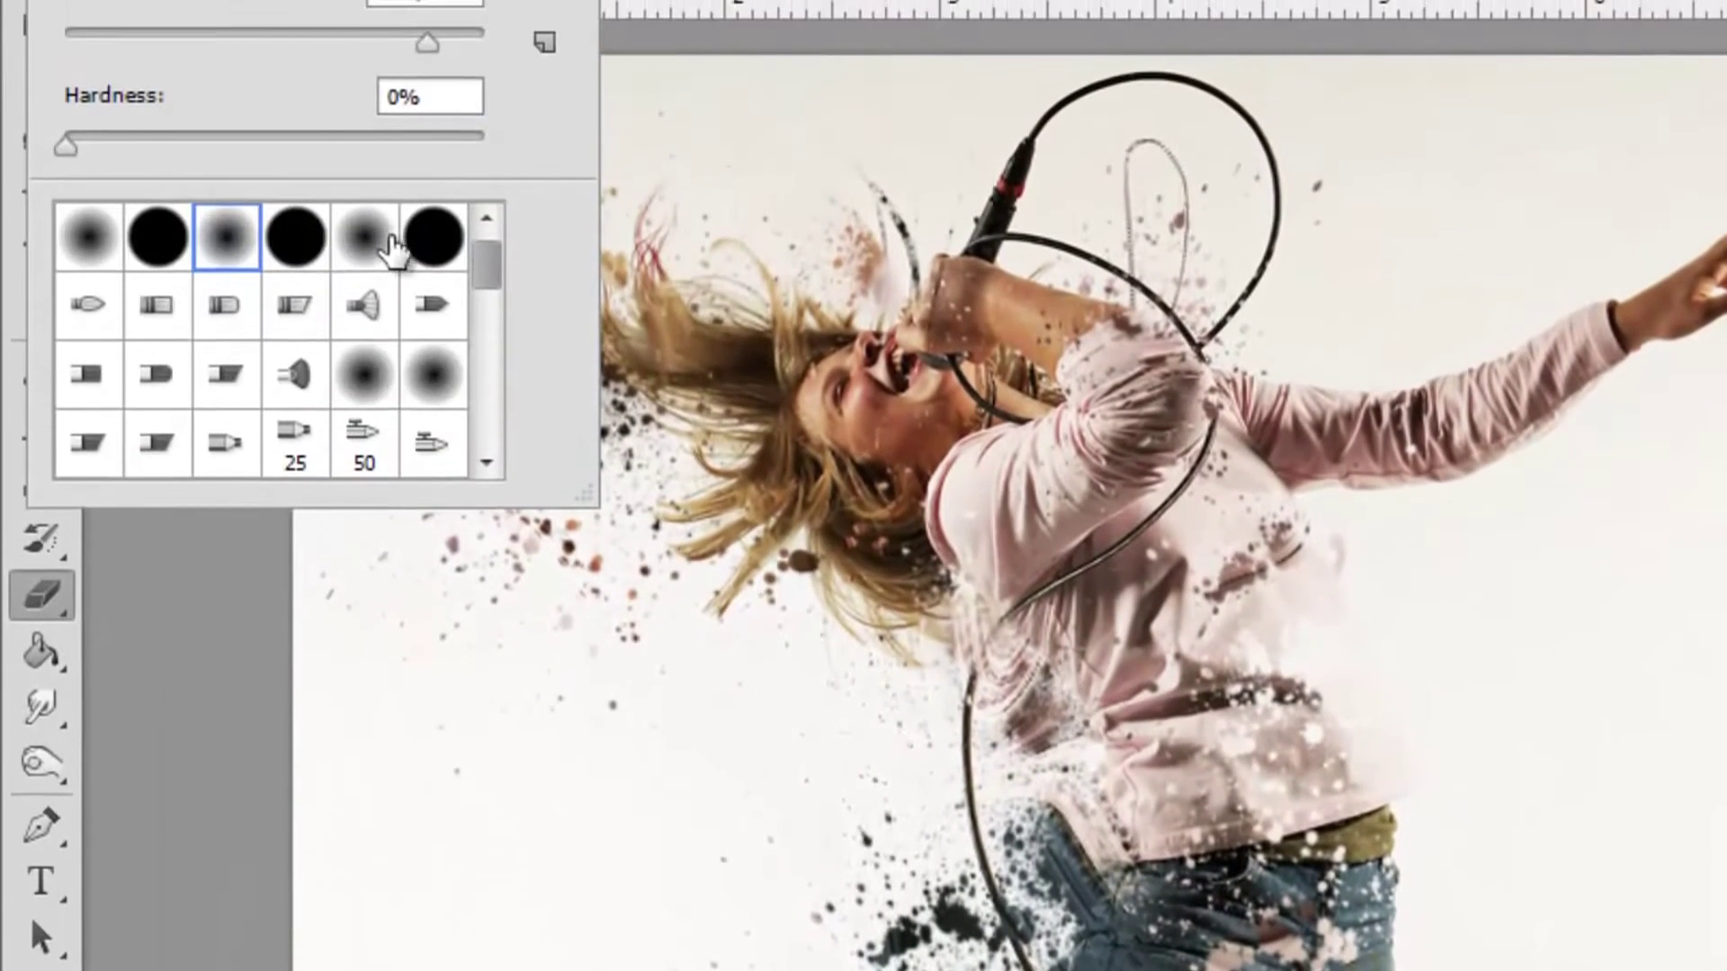
{"action": "left_click", "coordinate": [243, 41]}
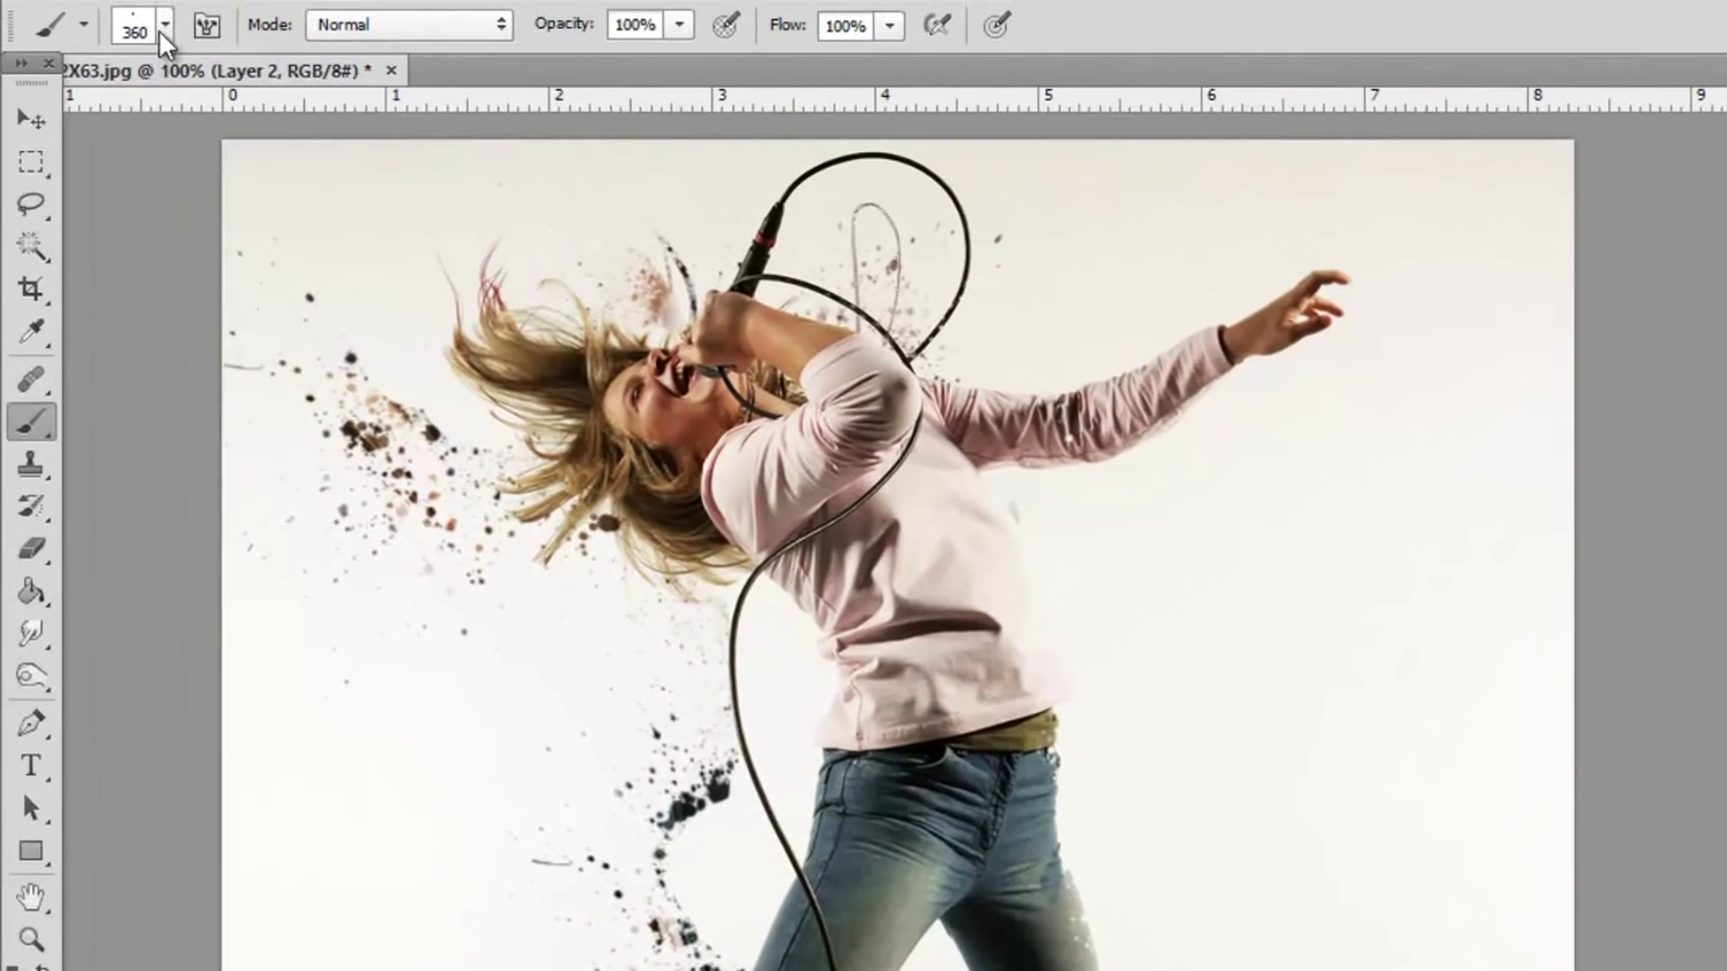
Browse the brush tip presets and enlarge the brush to 199 px.
{"action": "left_click", "coordinate": [164, 25]}
{"action": "scroll", "coordinate": [200, 355], "scroll_direction": "down", "scroll_amount": 2}
{"action": "scroll", "coordinate": [200, 355], "scroll_direction": "down", "scroll_amount": 3}
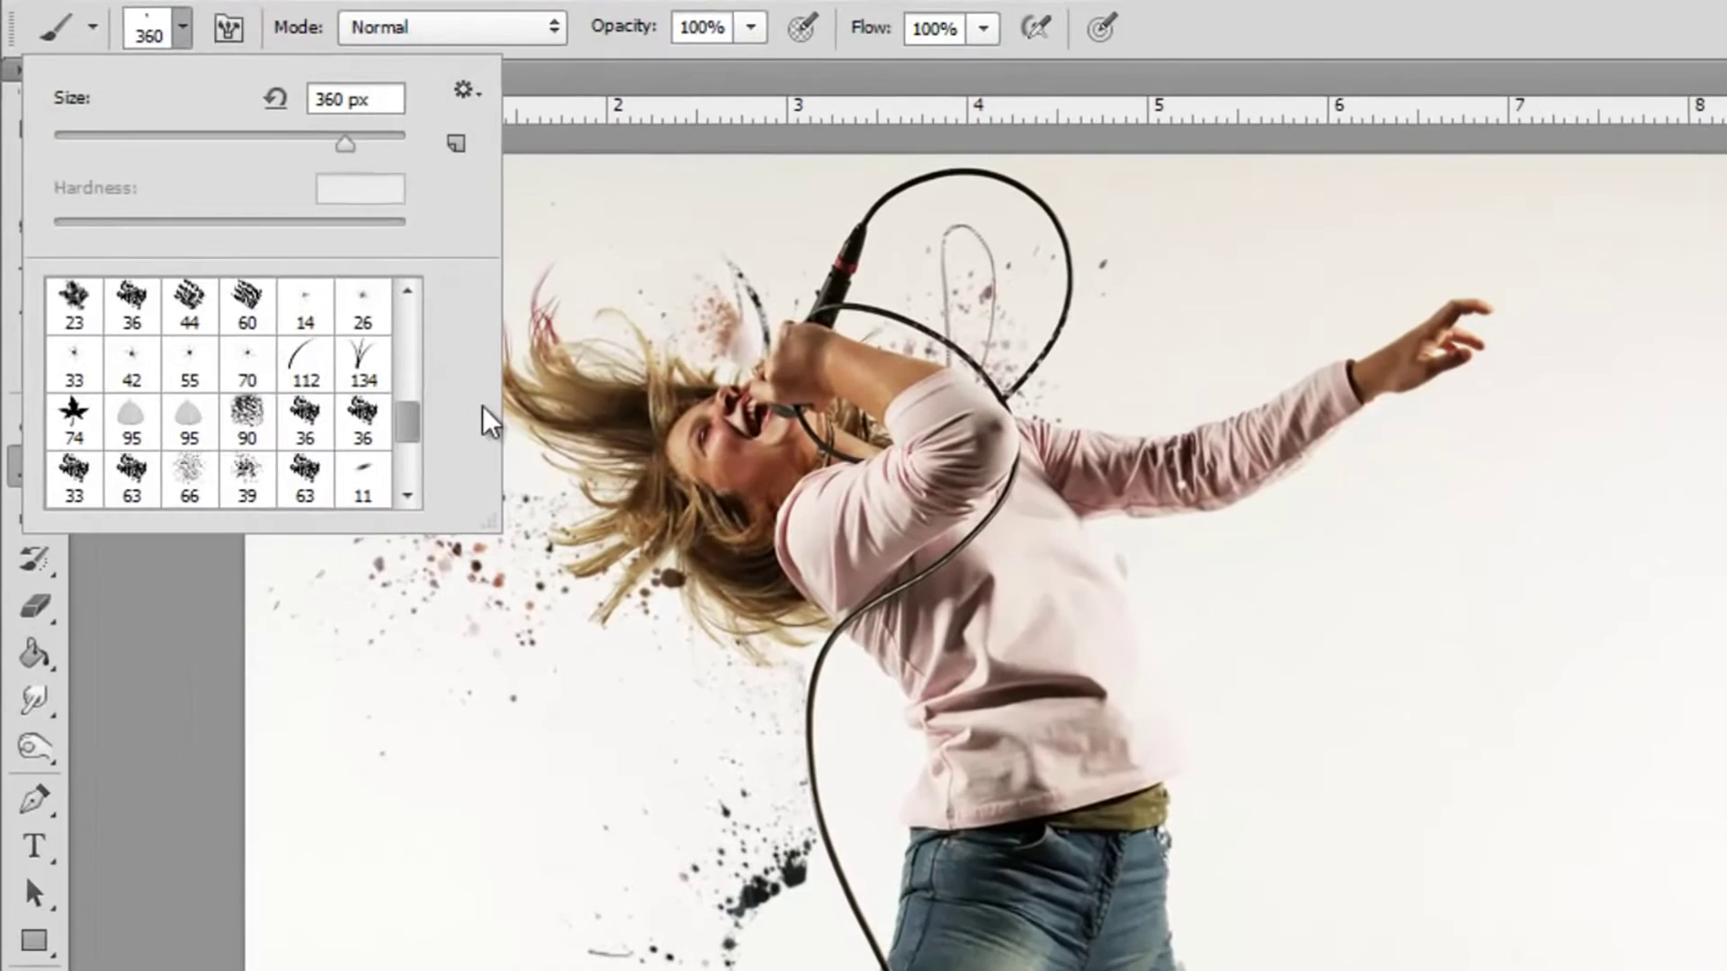
{"action": "scroll", "coordinate": [207, 382], "scroll_direction": "up", "scroll_amount": 5}
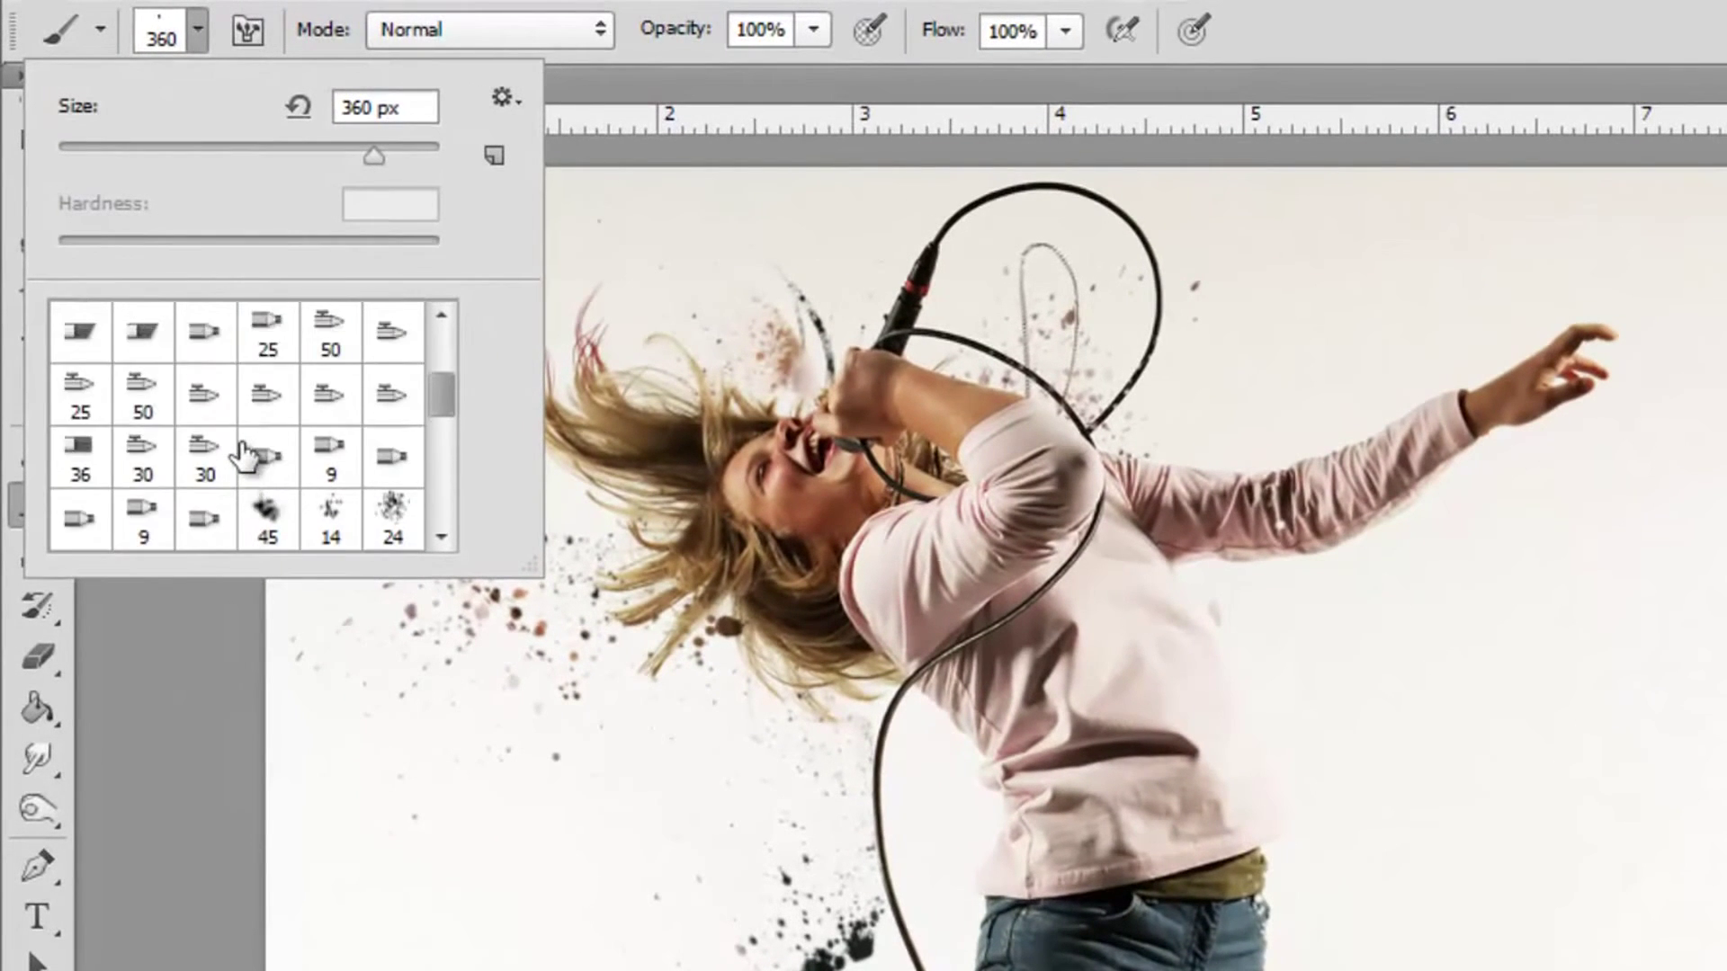
{"action": "scroll", "coordinate": [243, 454], "scroll_direction": "up", "scroll_amount": 4}
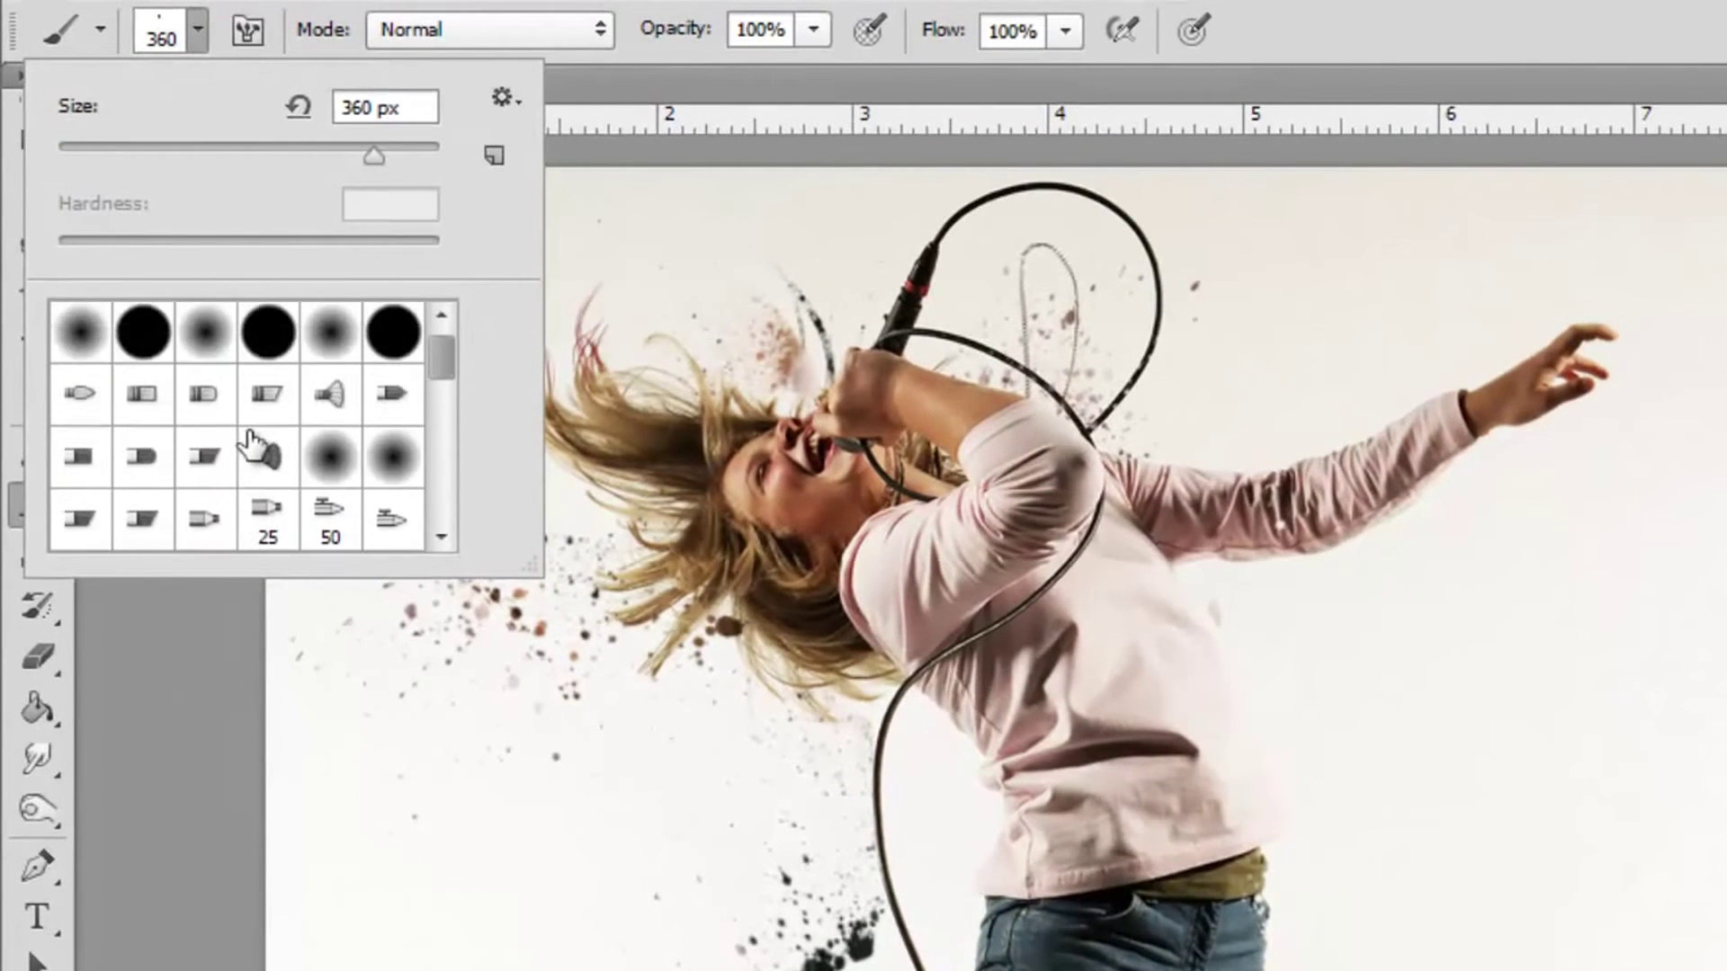
{"action": "scroll", "coordinate": [282, 422], "scroll_direction": "down", "scroll_amount": 8}
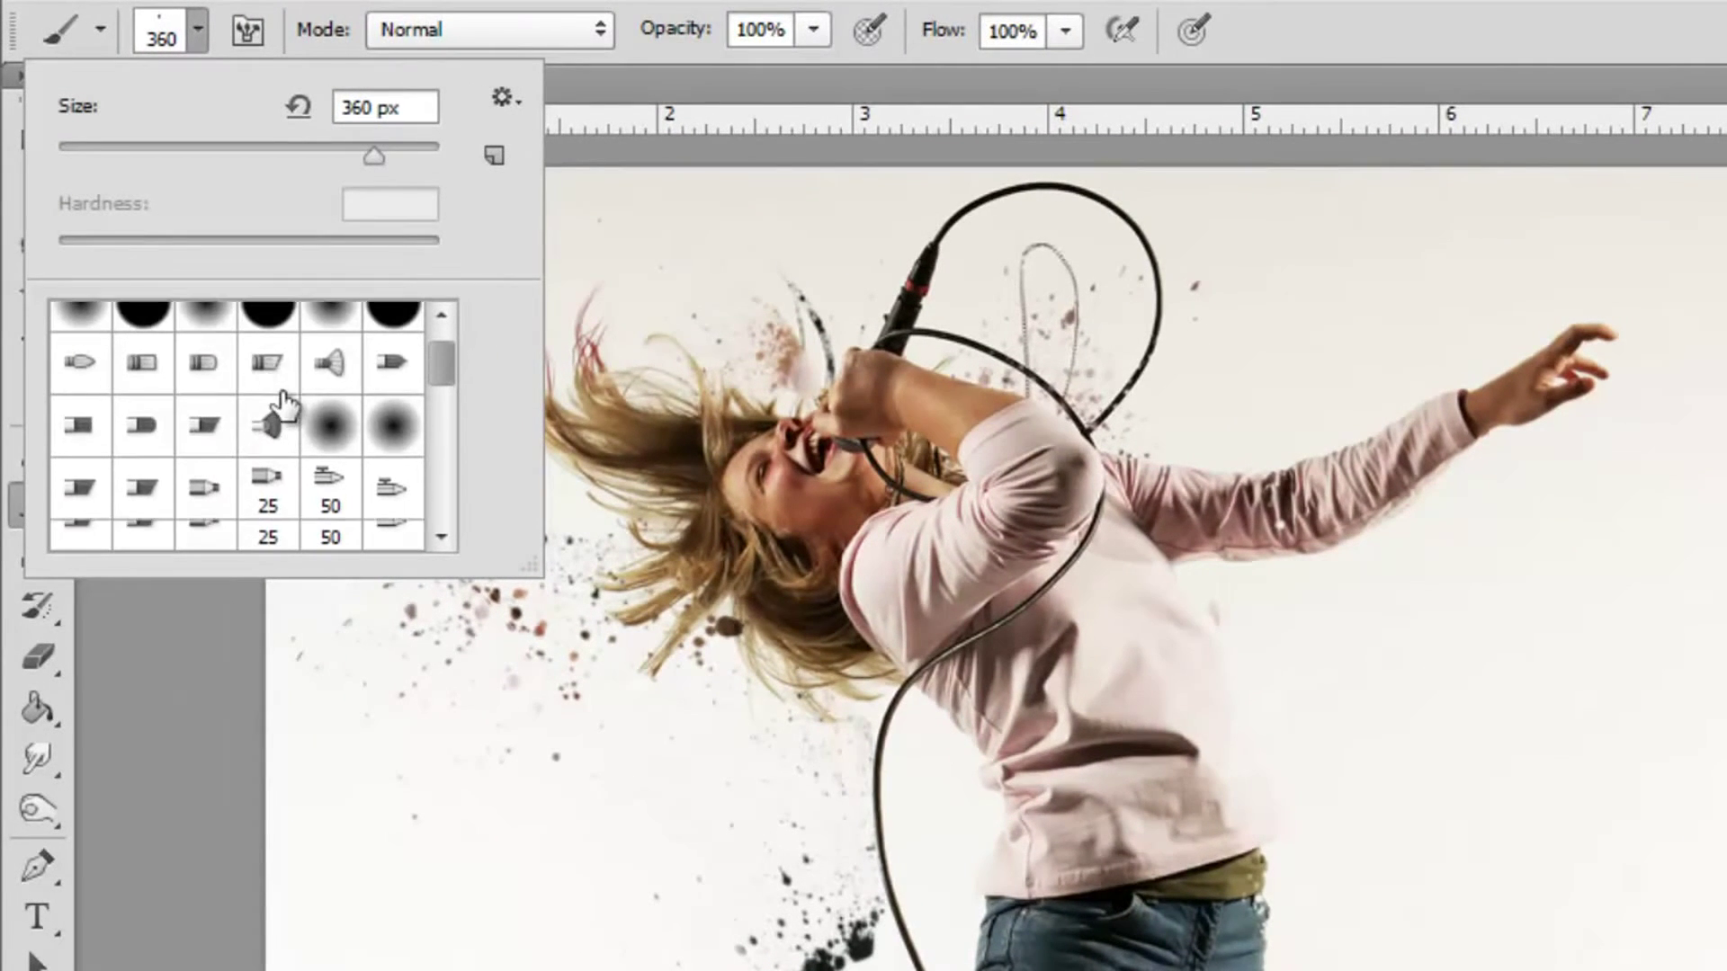
{"action": "scroll", "coordinate": [360, 495], "scroll_direction": "down", "scroll_amount": 2}
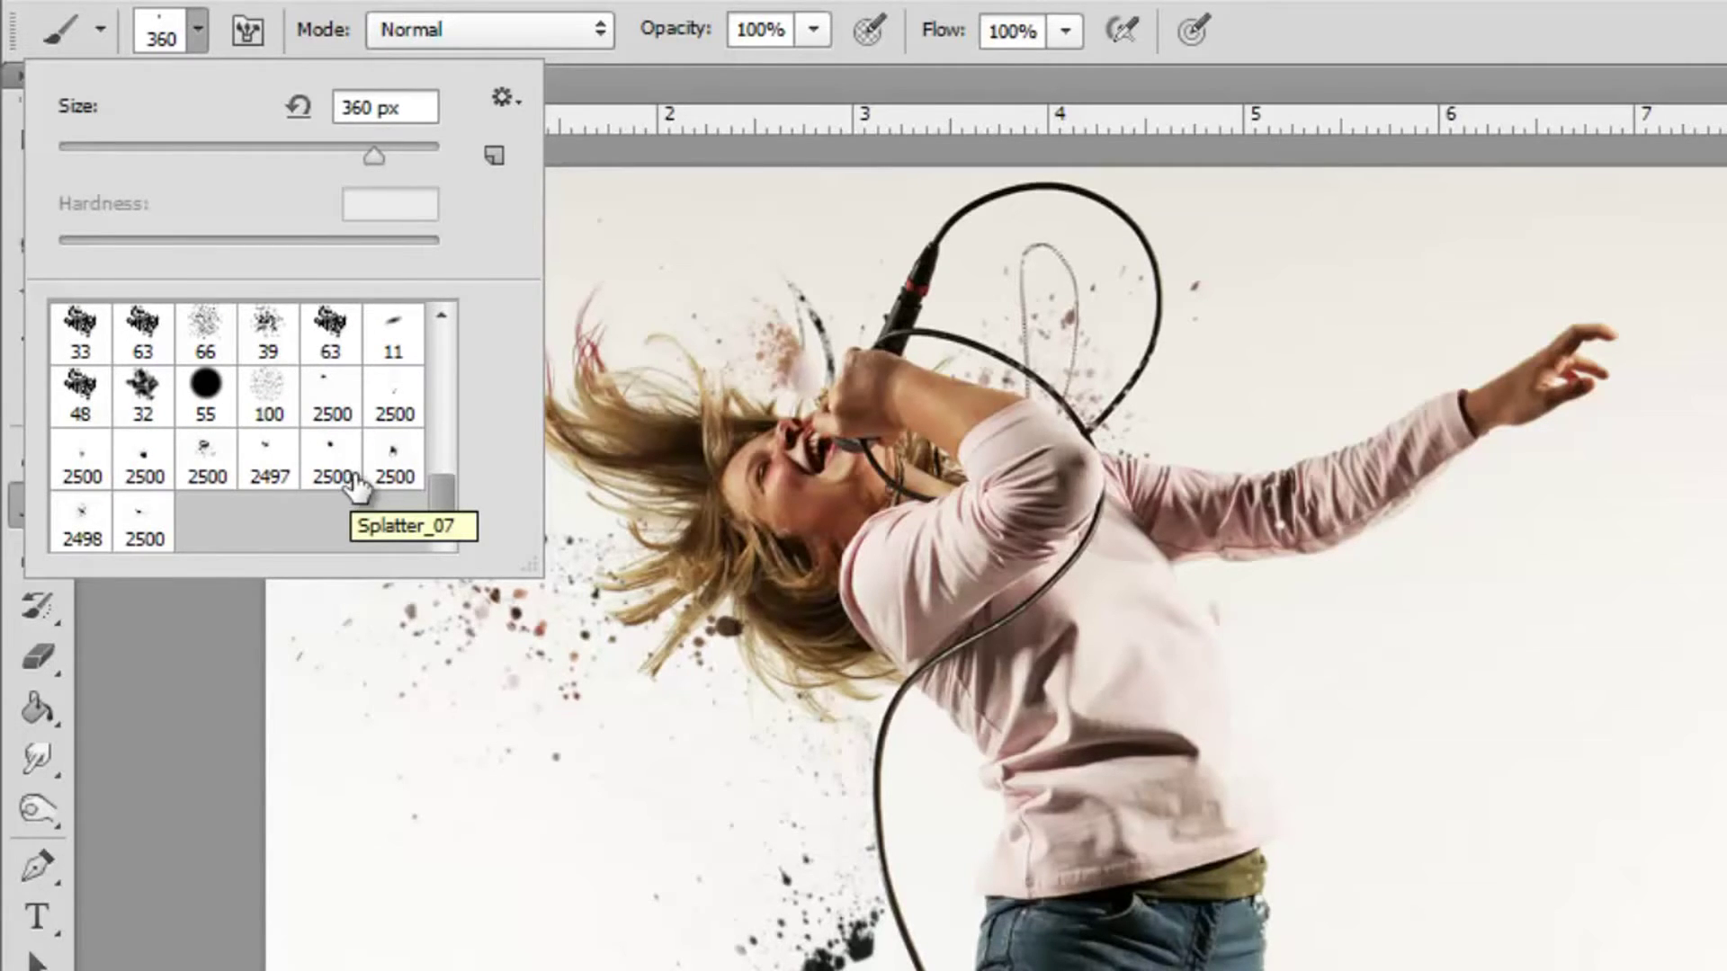
{"action": "scroll", "coordinate": [358, 490], "scroll_direction": "up", "scroll_amount": 3}
{"action": "left_click_drag", "start_coordinate": [439, 457], "coordinate": [435, 374]}
{"action": "scroll", "coordinate": [385, 413], "scroll_direction": "down", "scroll_amount": 4}
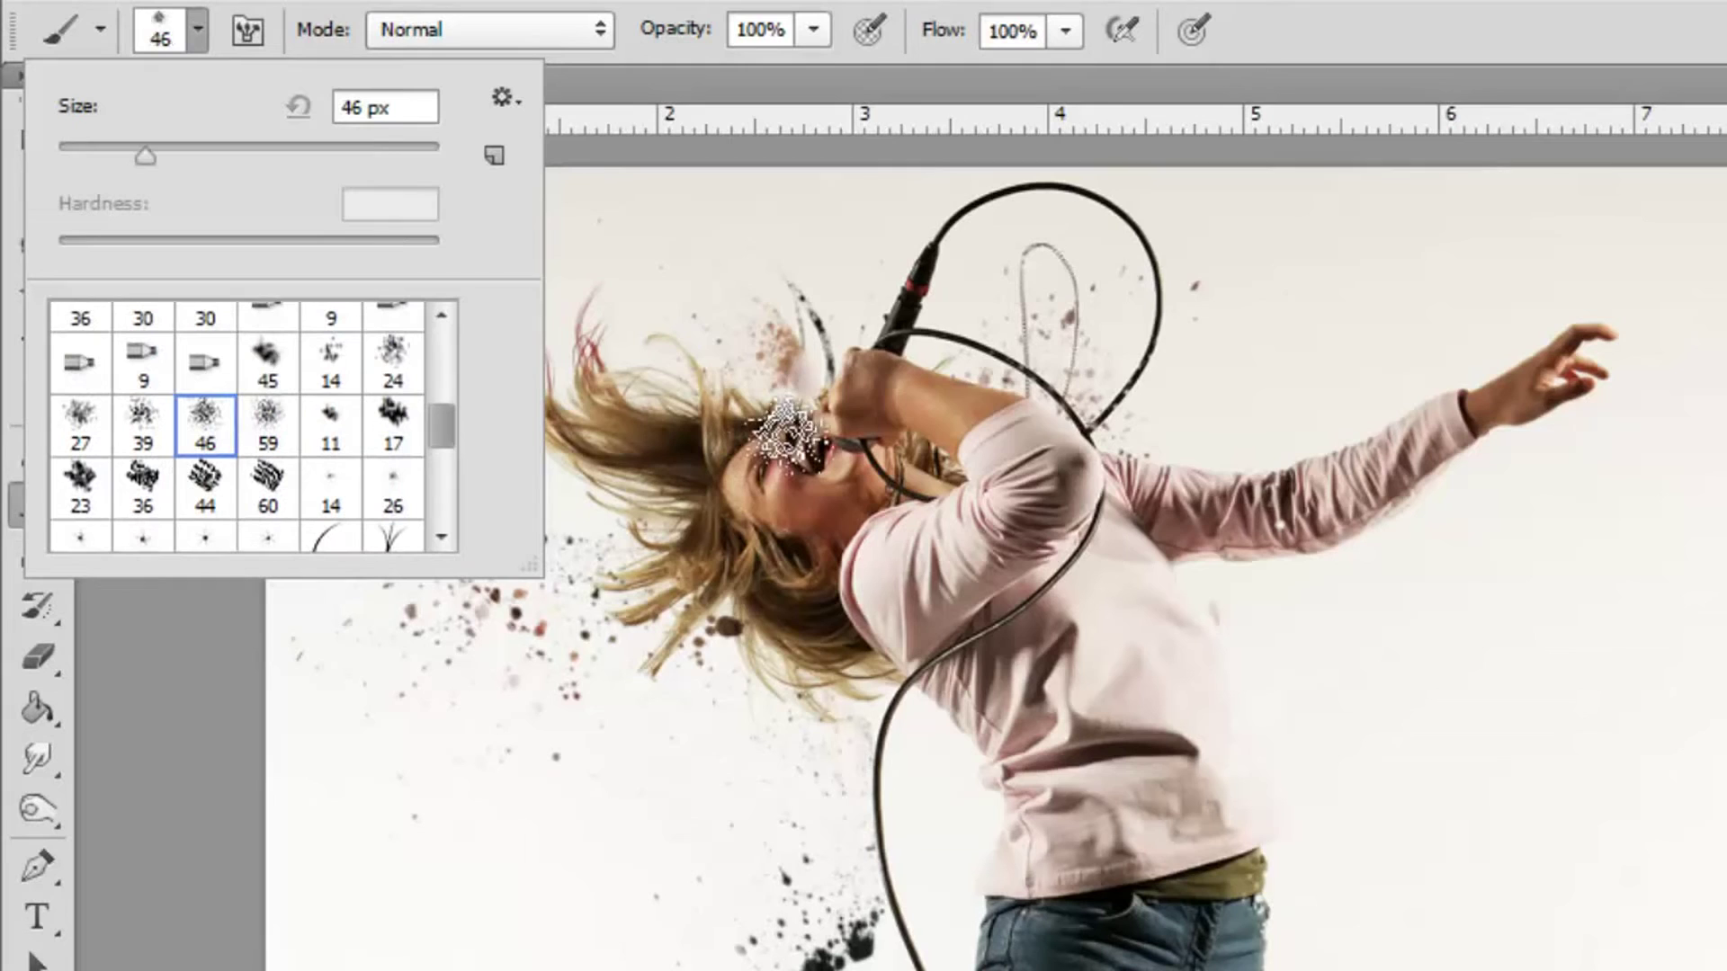
{"action": "left_click", "coordinate": [342, 156]}
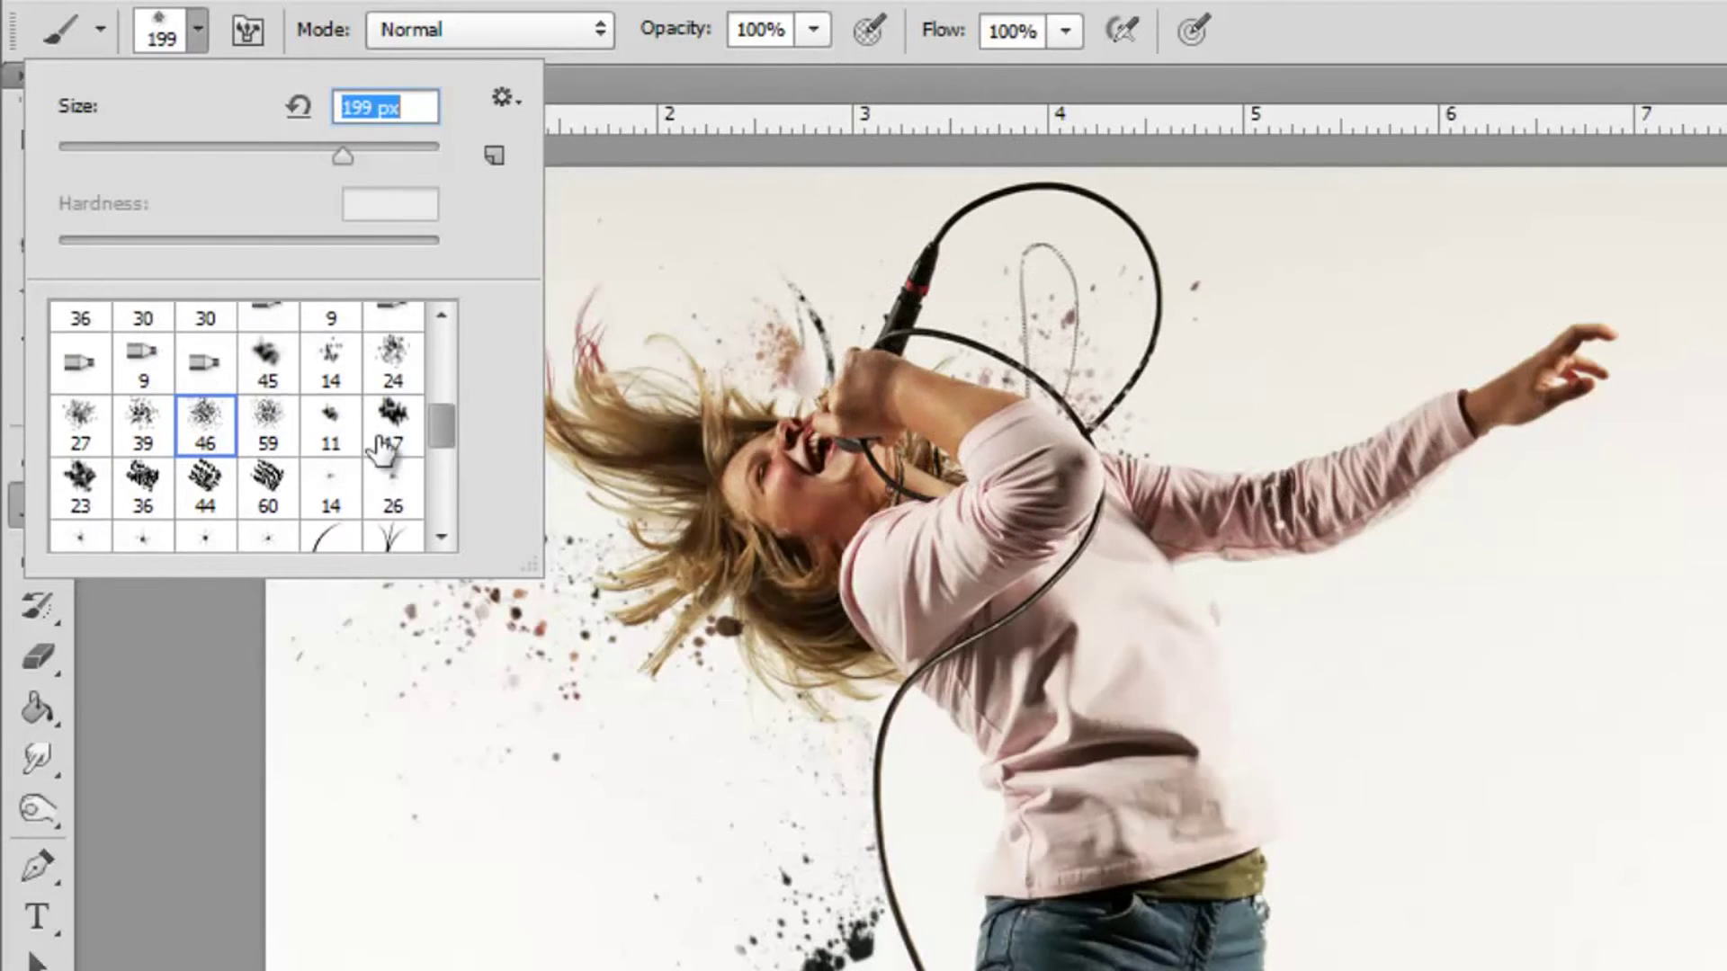
Try the 90 px textured preset at about 182 px, then load the 2498 splatter preset.
{"action": "scroll", "coordinate": [384, 452], "scroll_direction": "down", "scroll_amount": 2}
{"action": "scroll", "coordinate": [266, 414], "scroll_direction": "down", "scroll_amount": 1}
{"action": "left_click", "coordinate": [268, 430]}
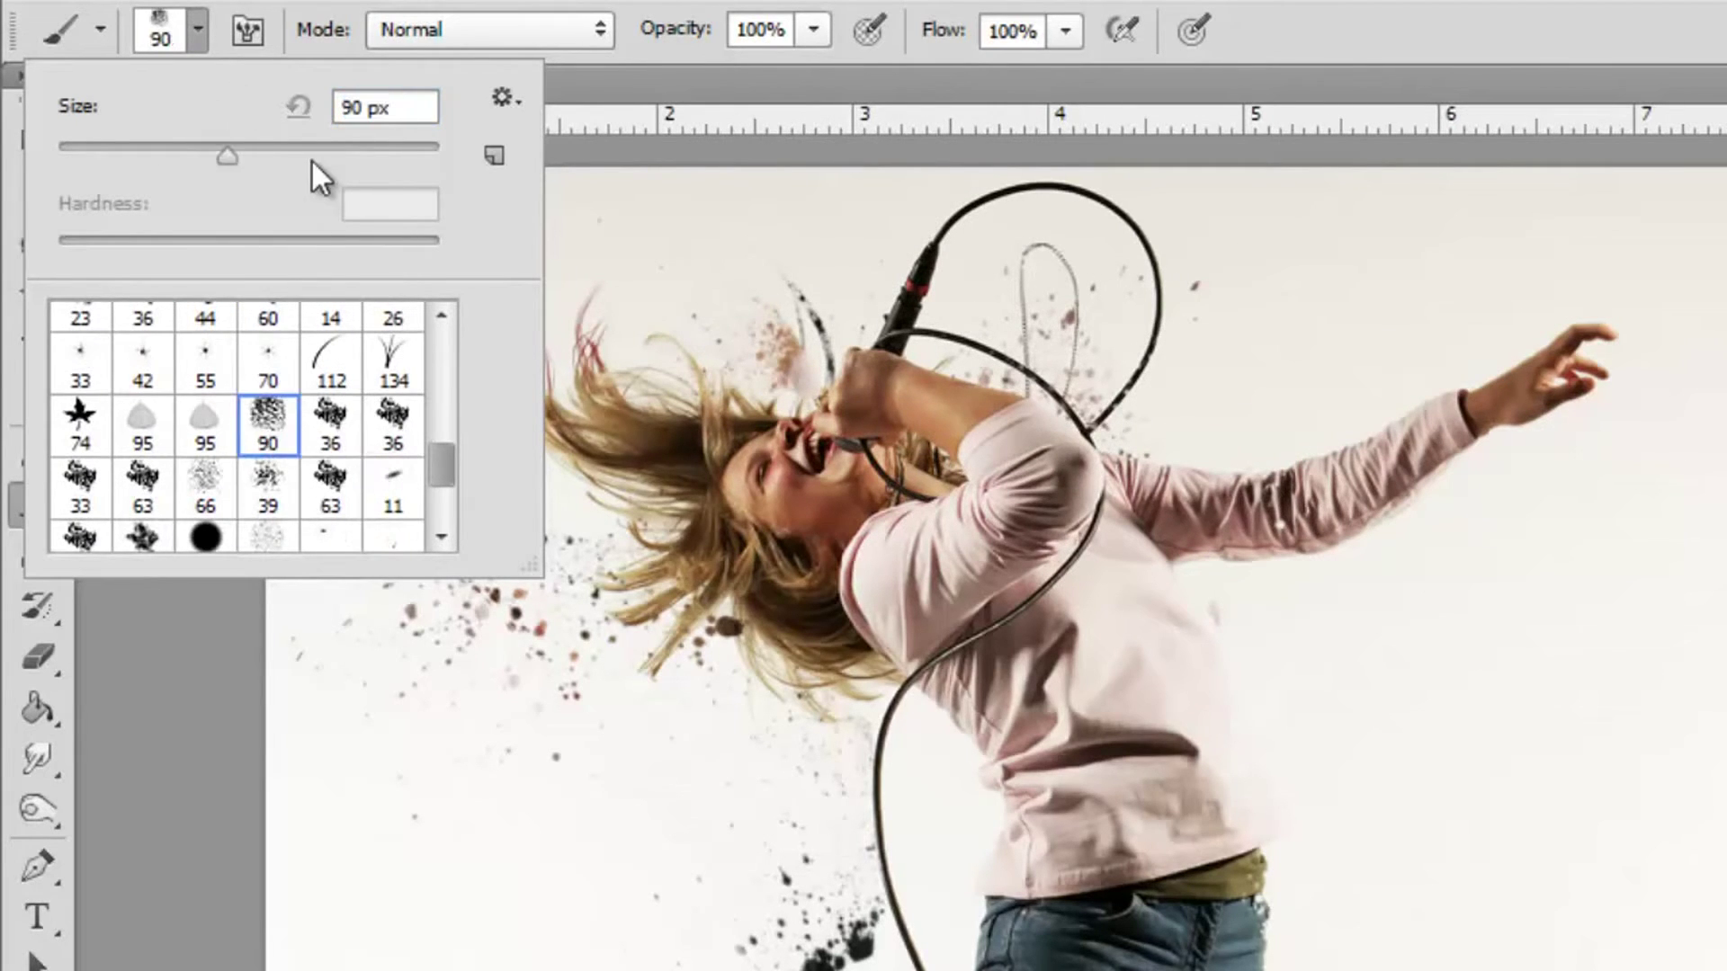
{"action": "left_click", "coordinate": [326, 156]}
{"action": "scroll", "coordinate": [383, 530], "scroll_direction": "down", "scroll_amount": 1}
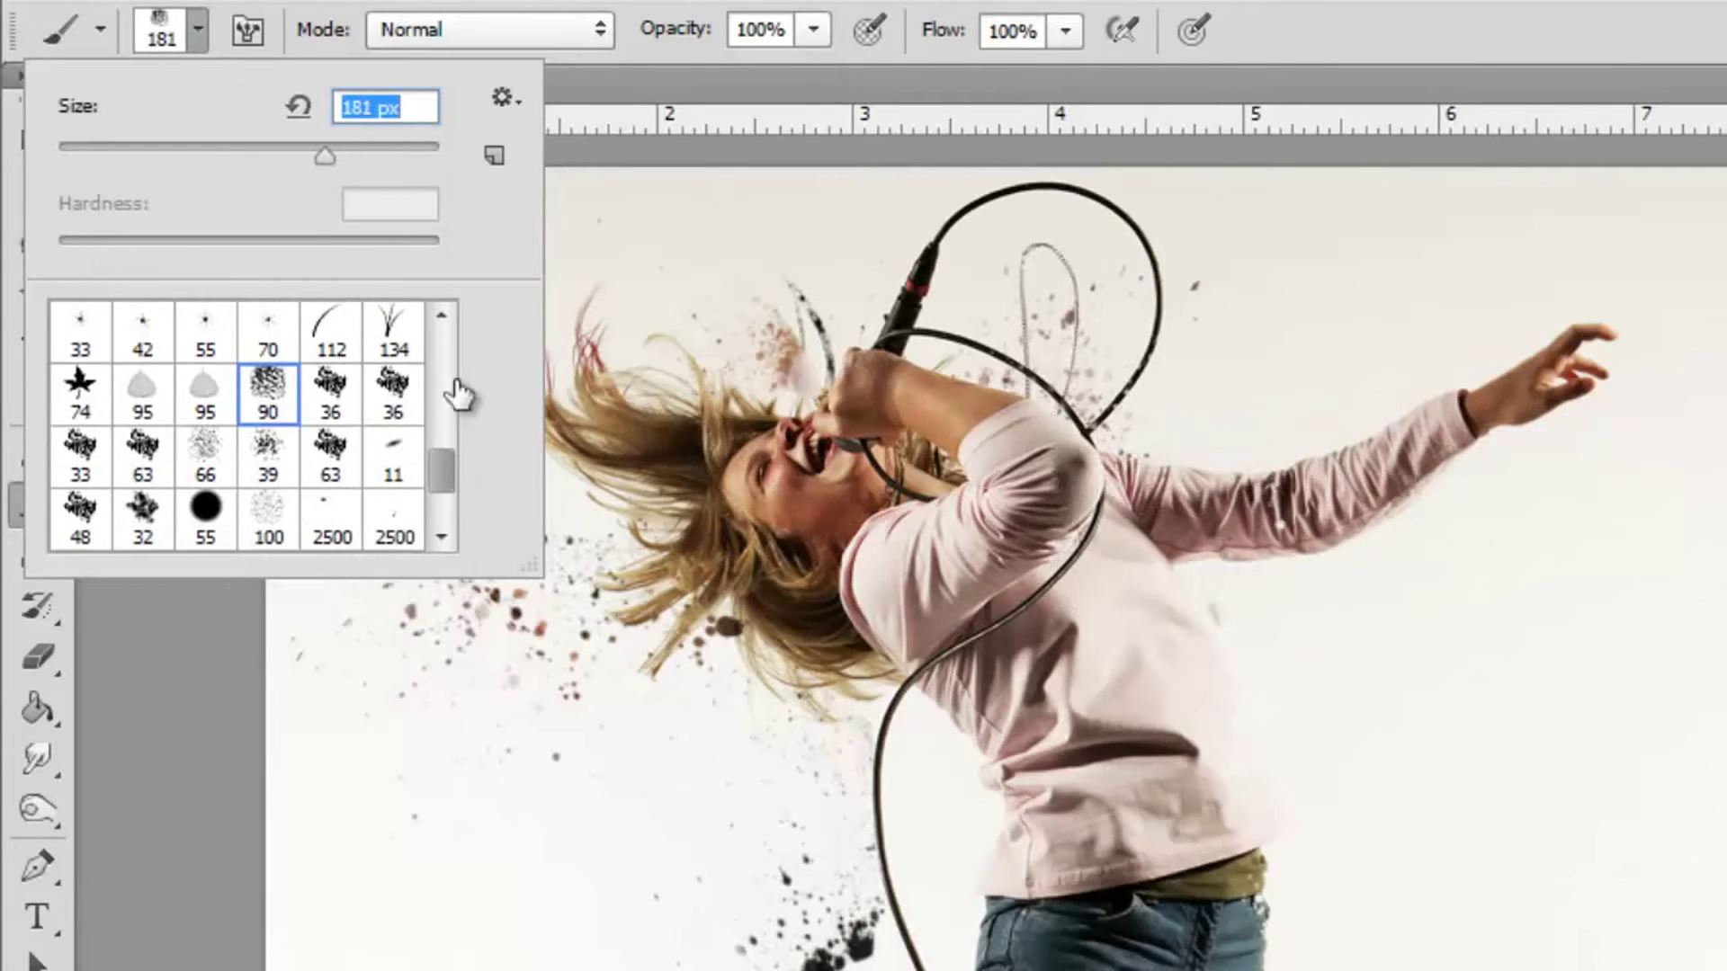
{"action": "scroll", "coordinate": [299, 492], "scroll_direction": "down", "scroll_amount": 2}
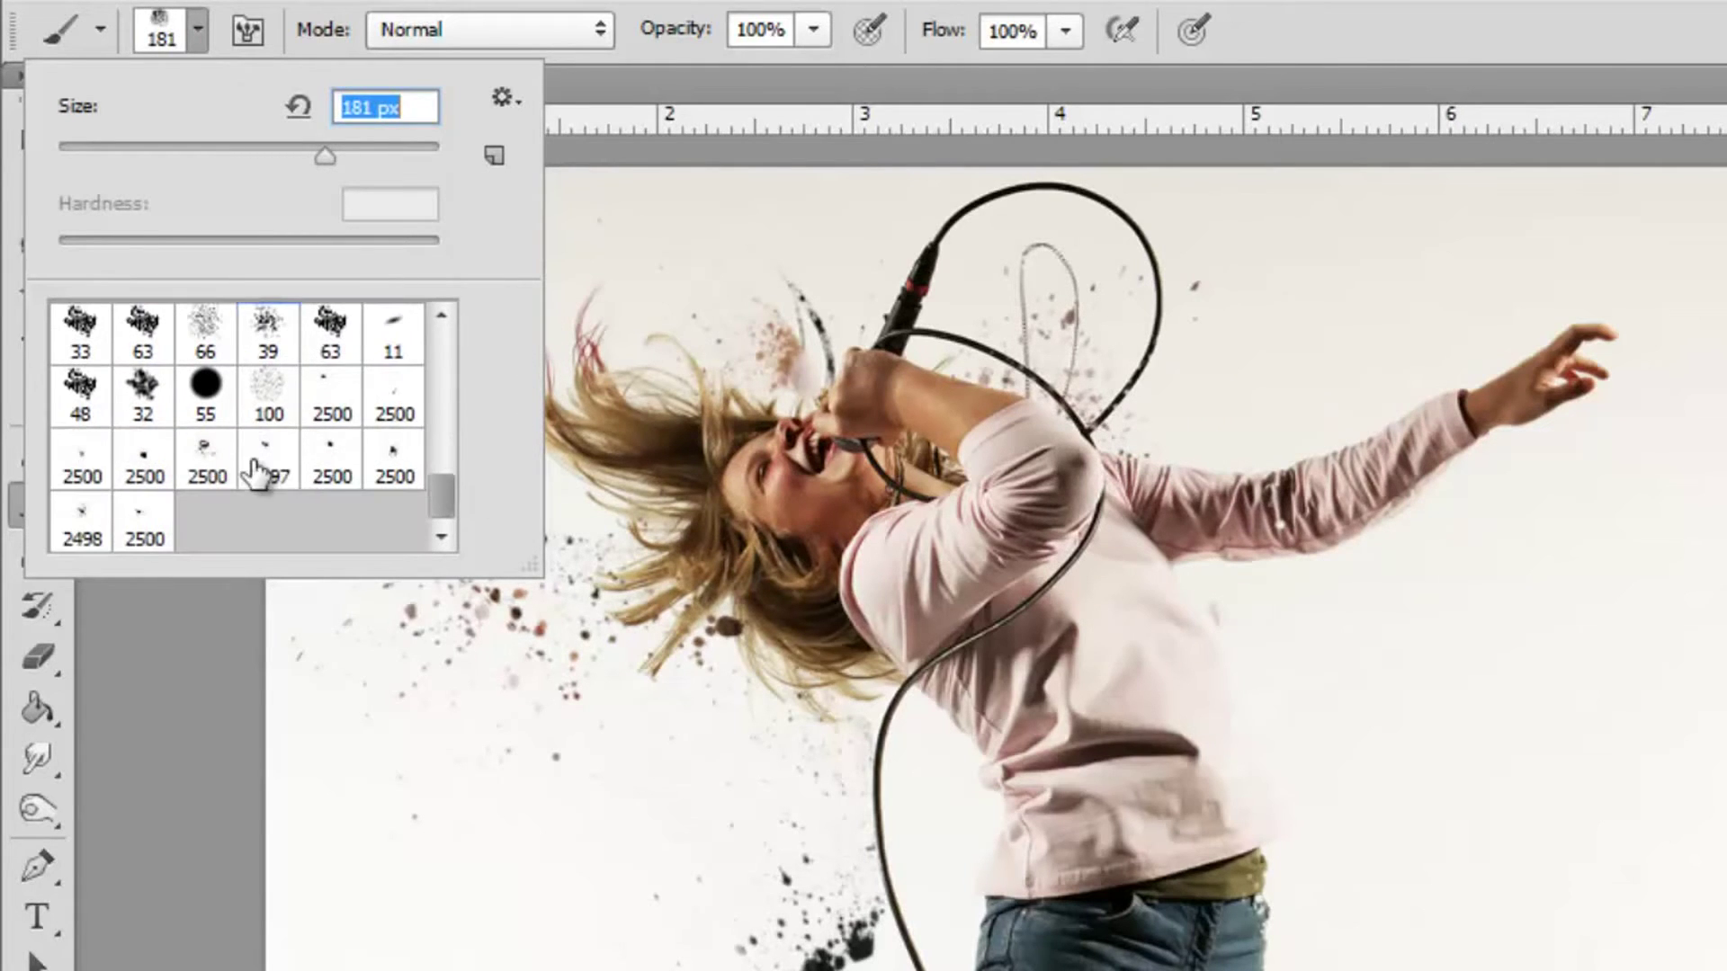
{"action": "double_click", "coordinate": [62, 531]}
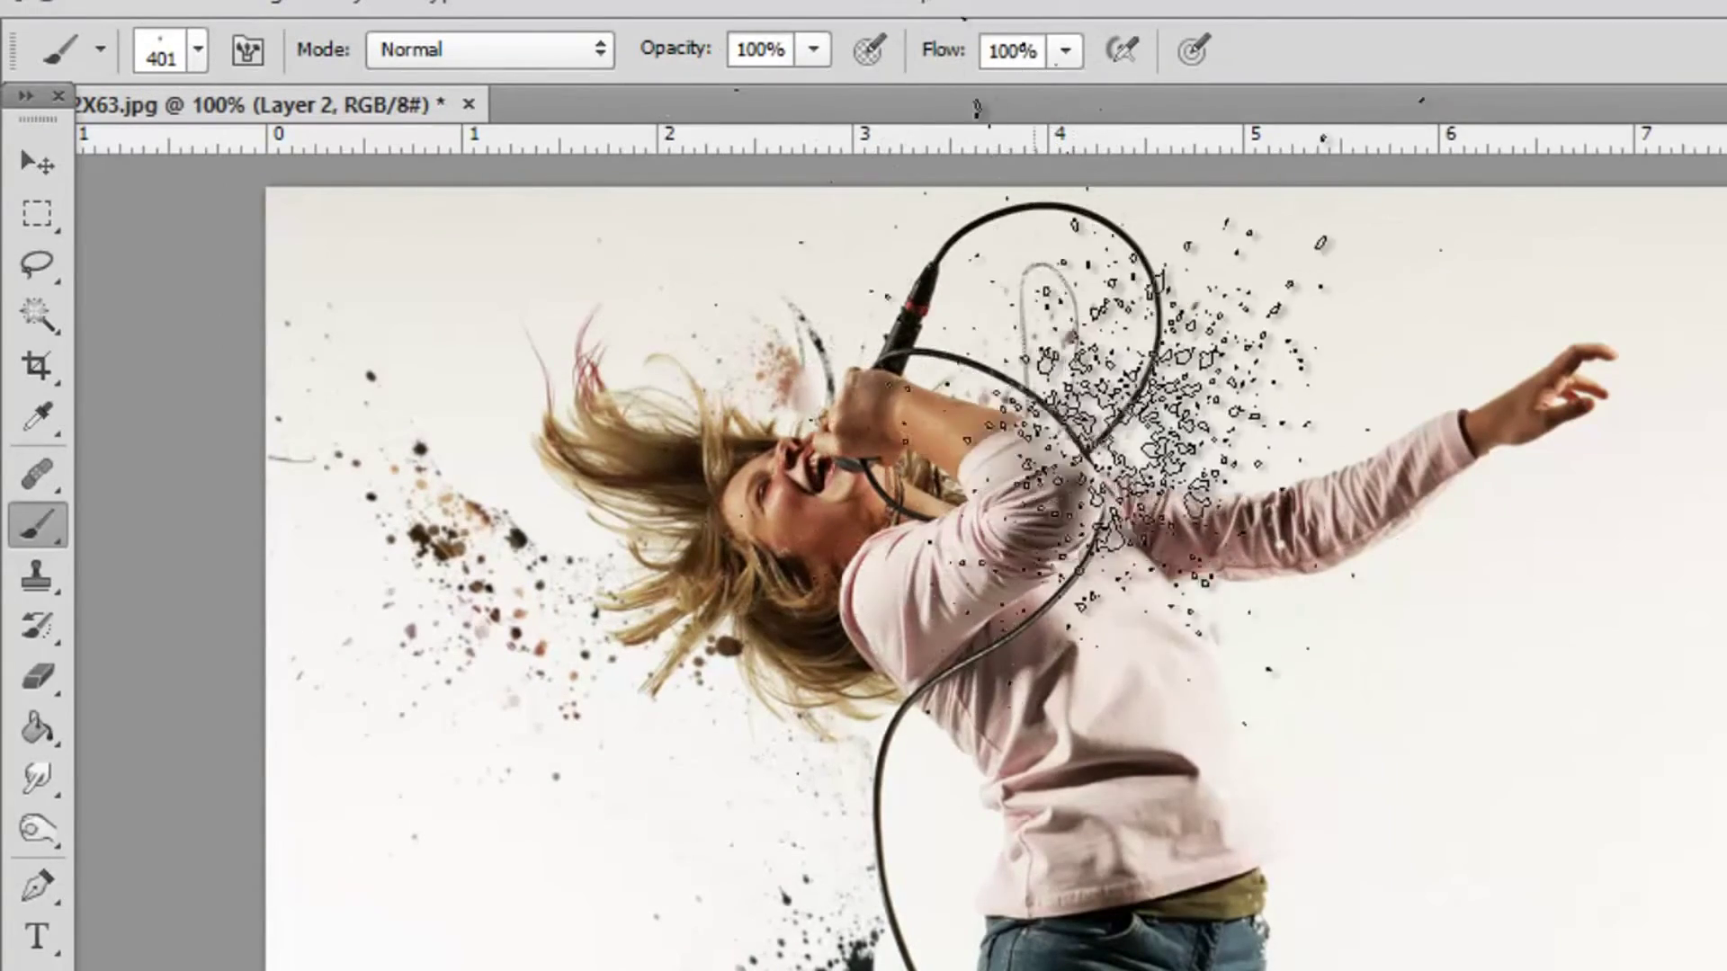
Stamp black splatter around the shoulder, shirt and jeans, shrinking the brush to 473 px.
{"action": "left_click", "coordinate": [1079, 431]}
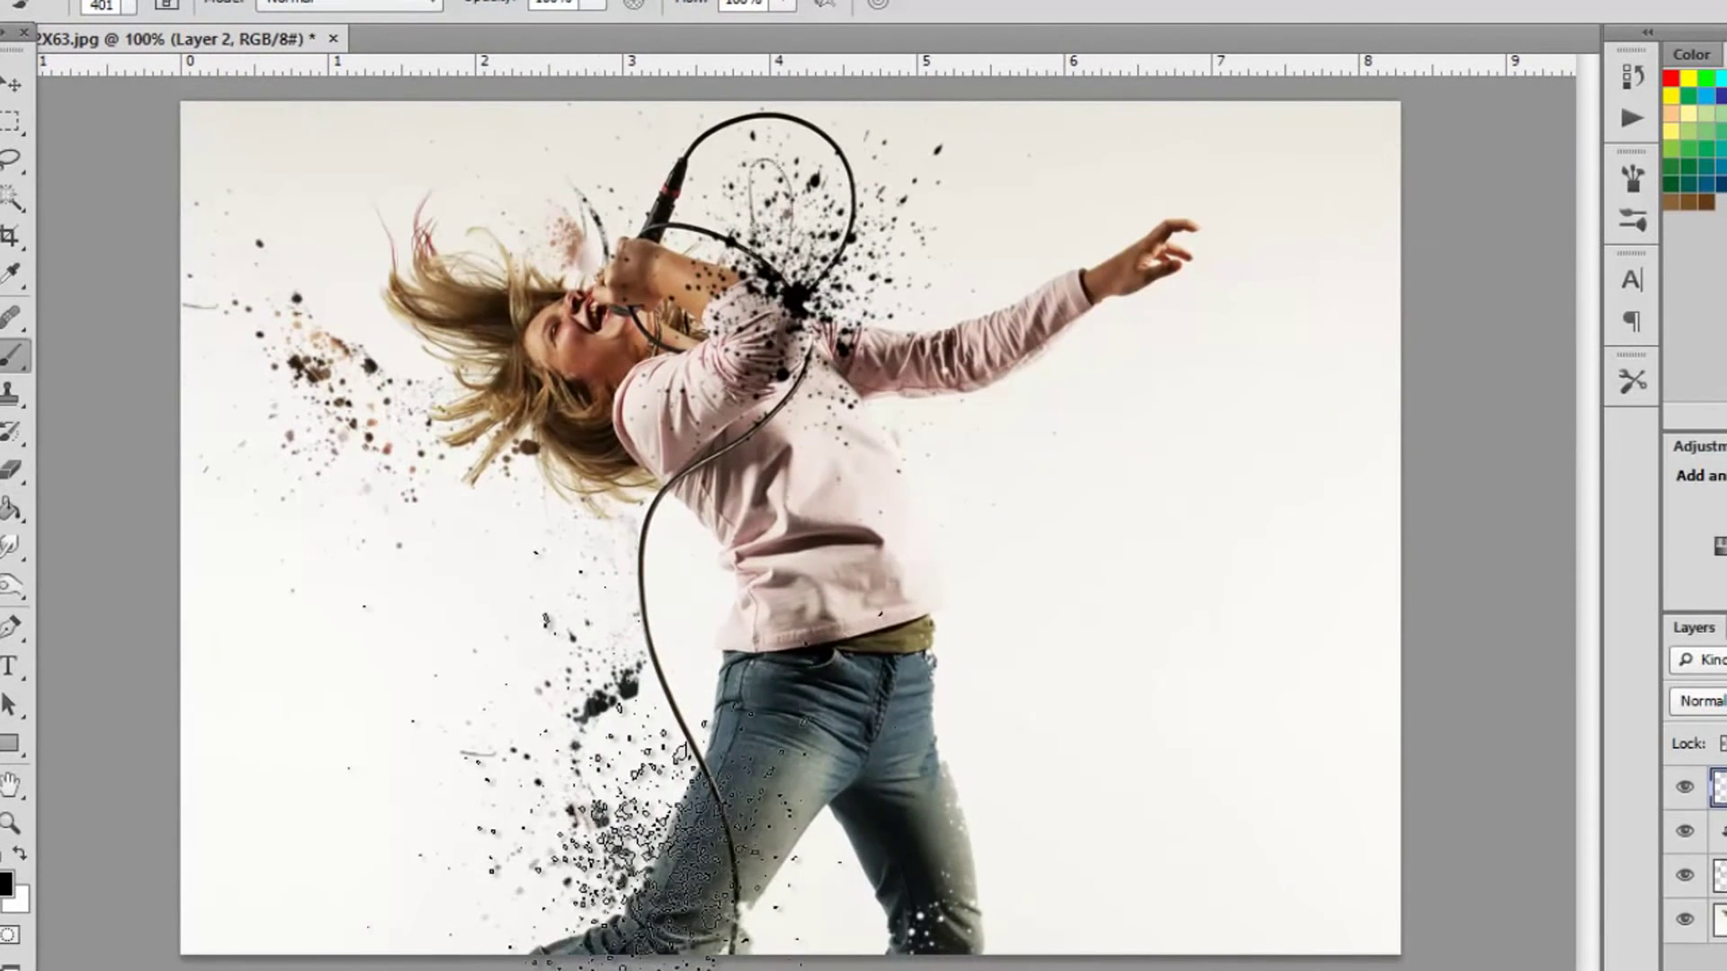
{"action": "left_click", "coordinate": [648, 837]}
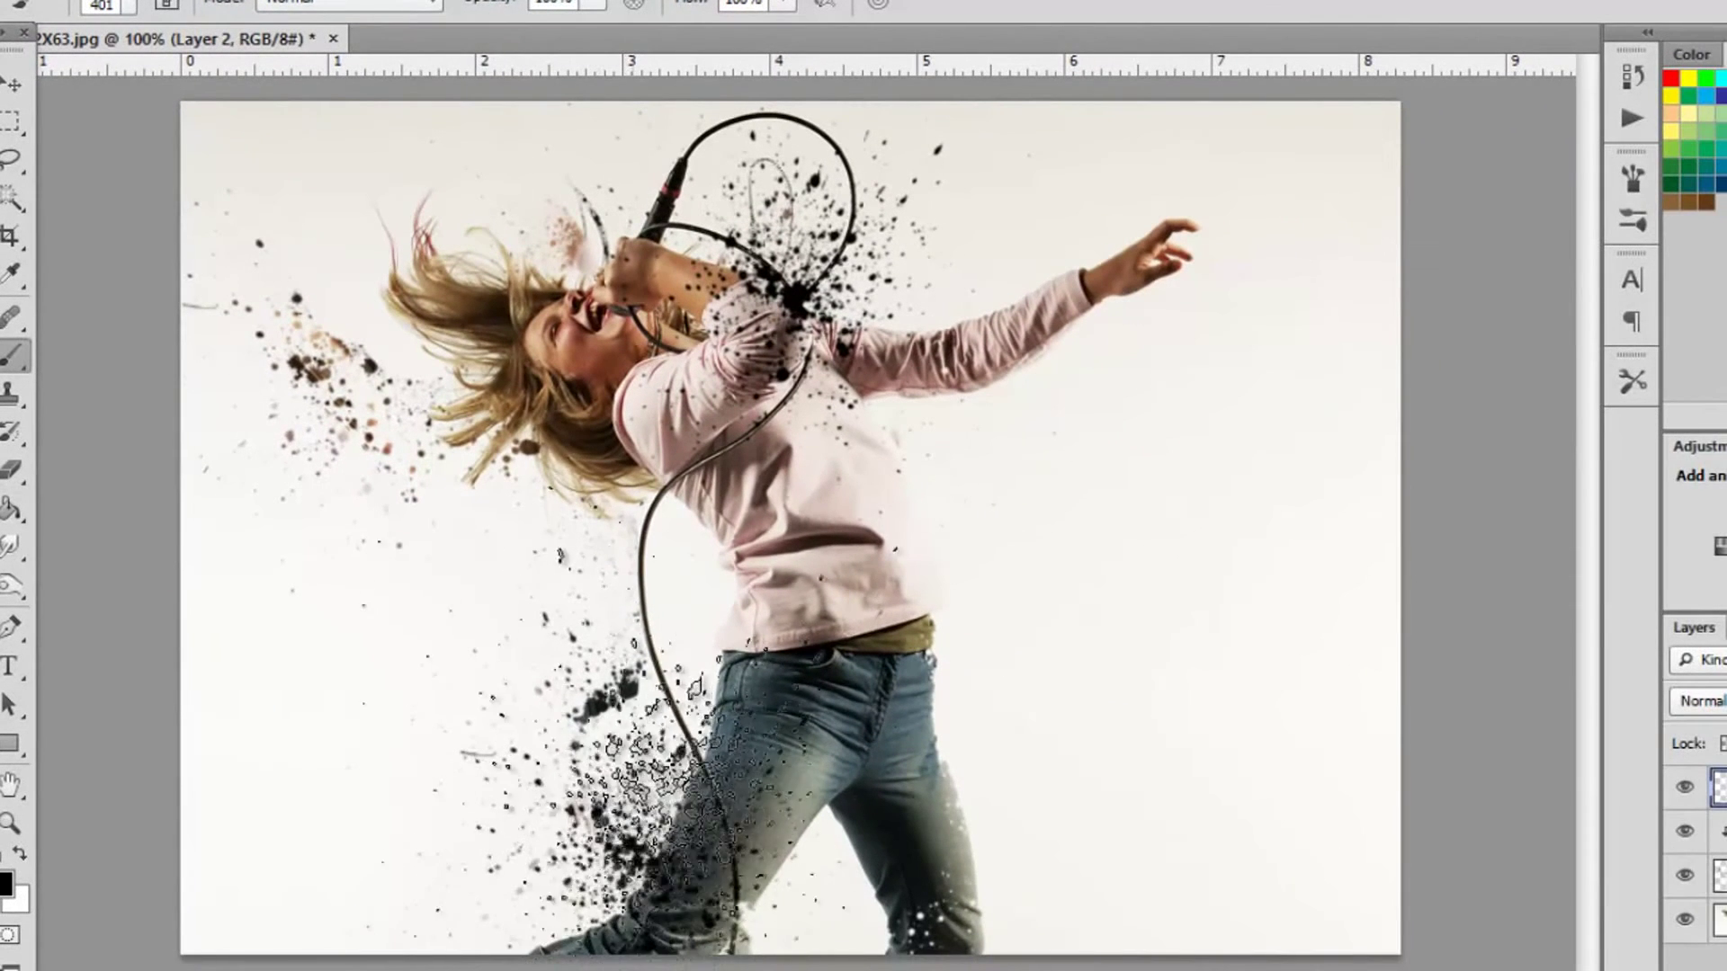
{"action": "left_click", "coordinate": [141, 9]}
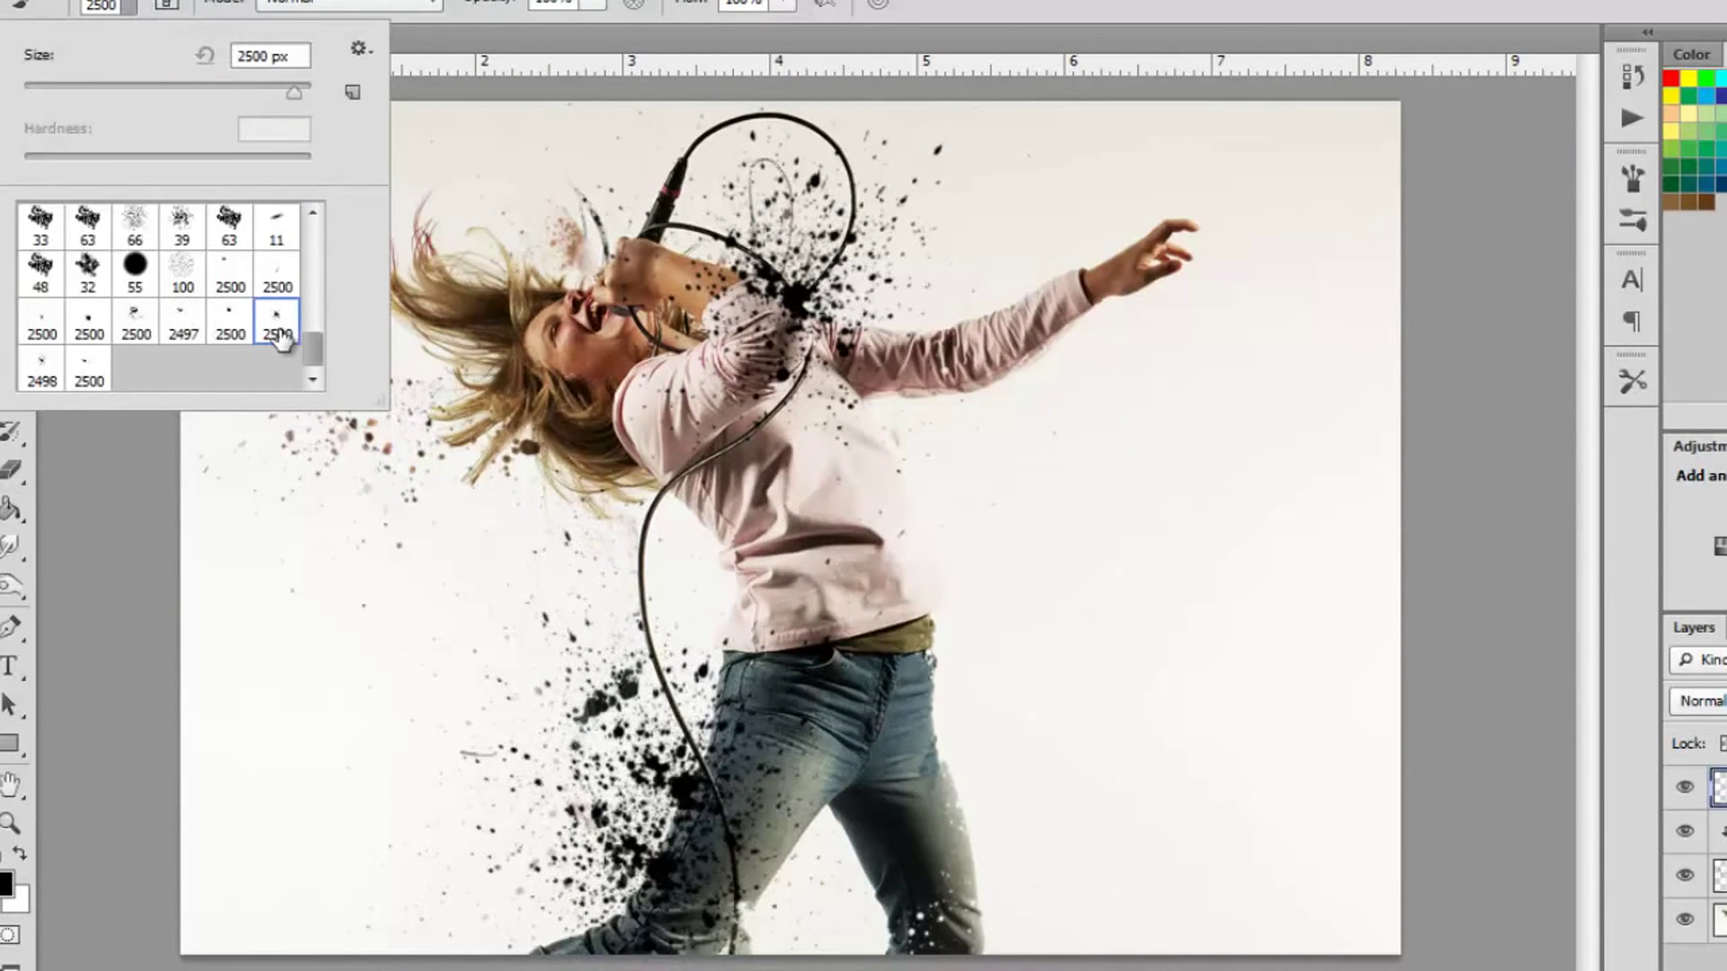
{"action": "left_click_drag", "start_coordinate": [290, 88], "coordinate": [278, 88]}
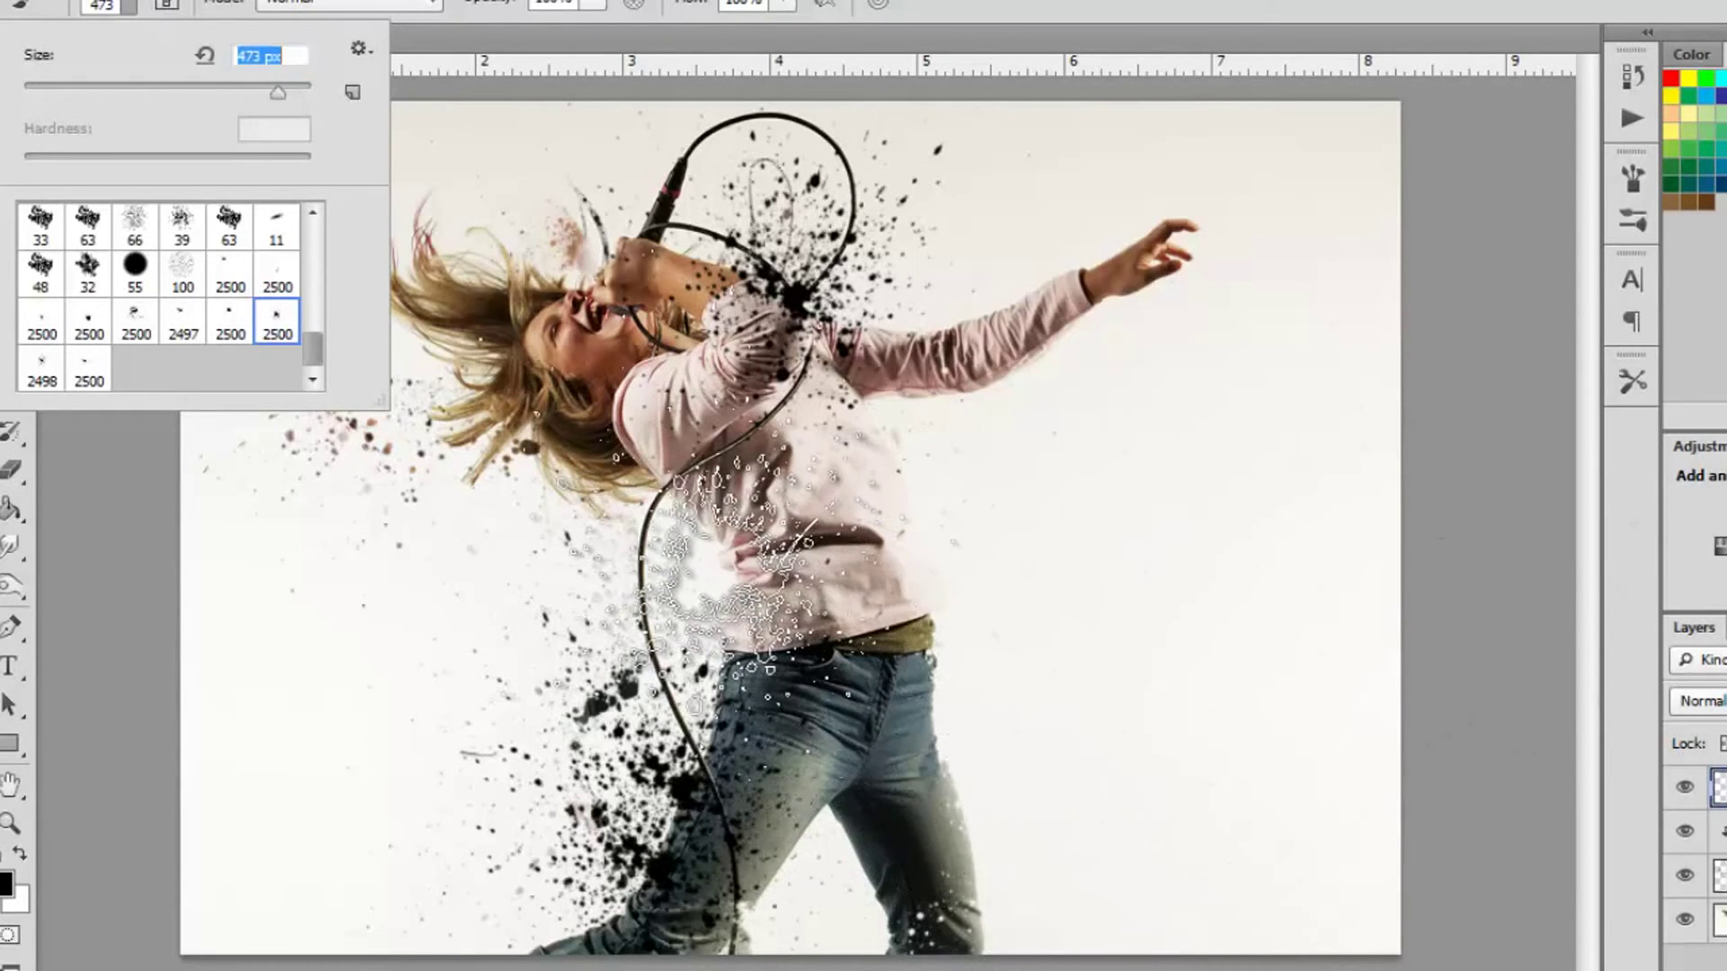
{"action": "left_click", "coordinate": [737, 575]}
Switch to the 2500 splatter preset at size 411 and stamp a splatter over the face.
{"action": "left_click", "coordinate": [124, 7]}
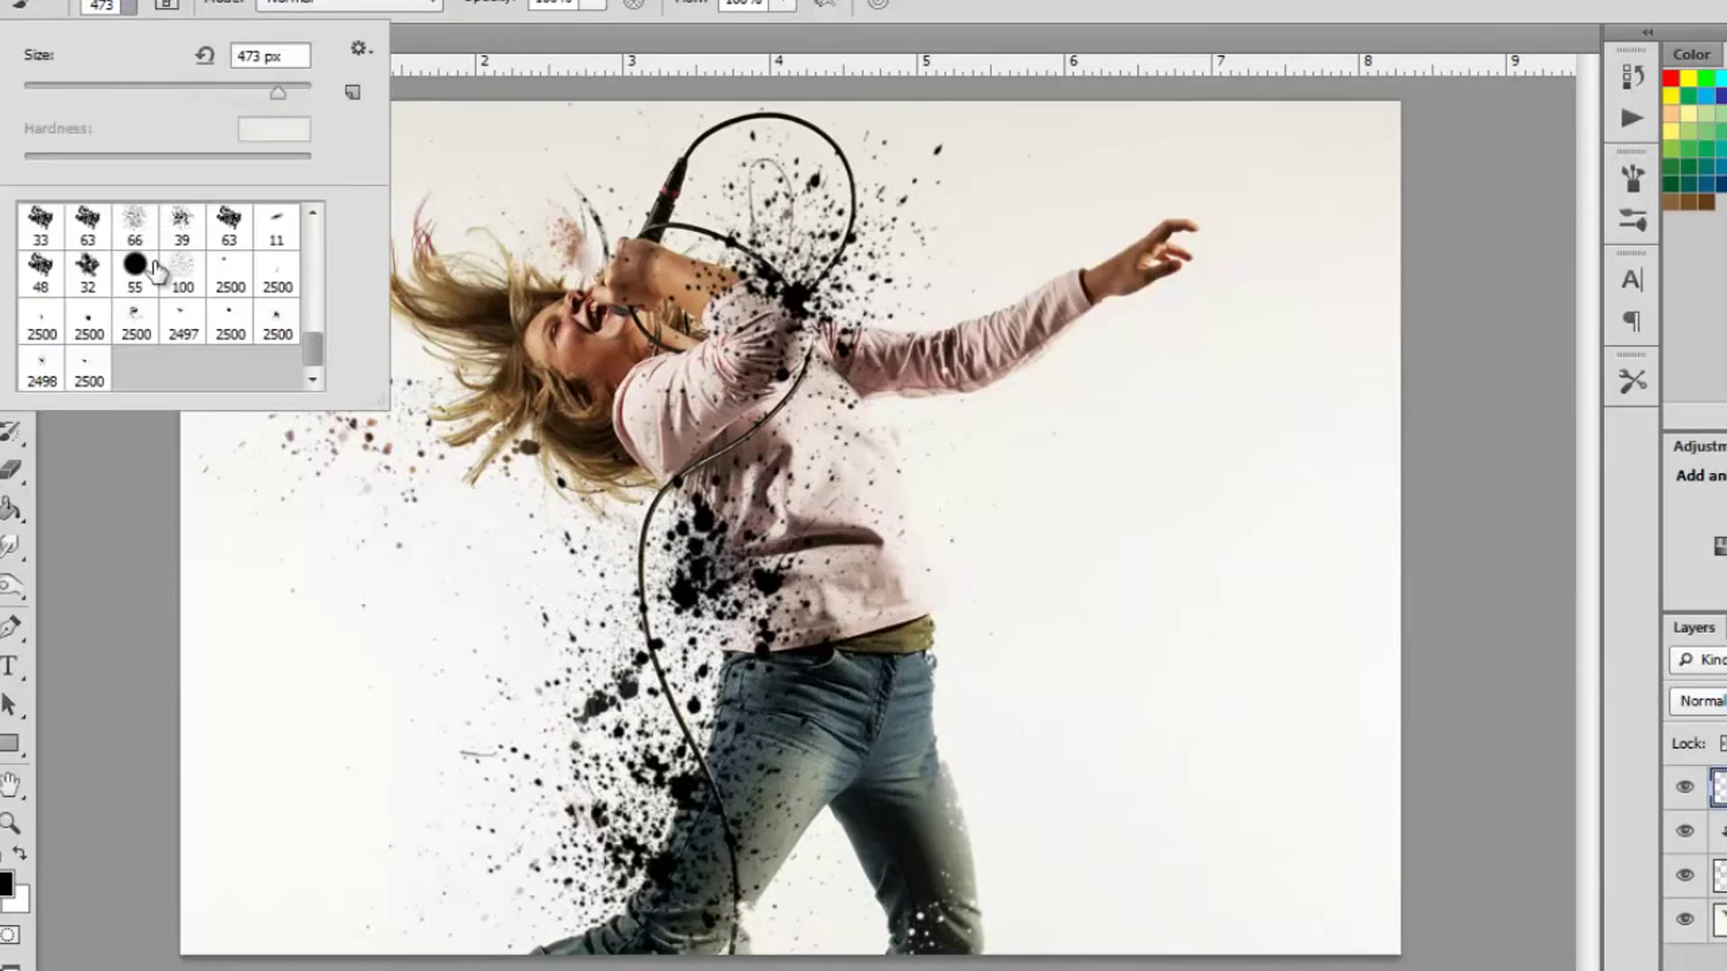
{"action": "left_click", "coordinate": [88, 321]}
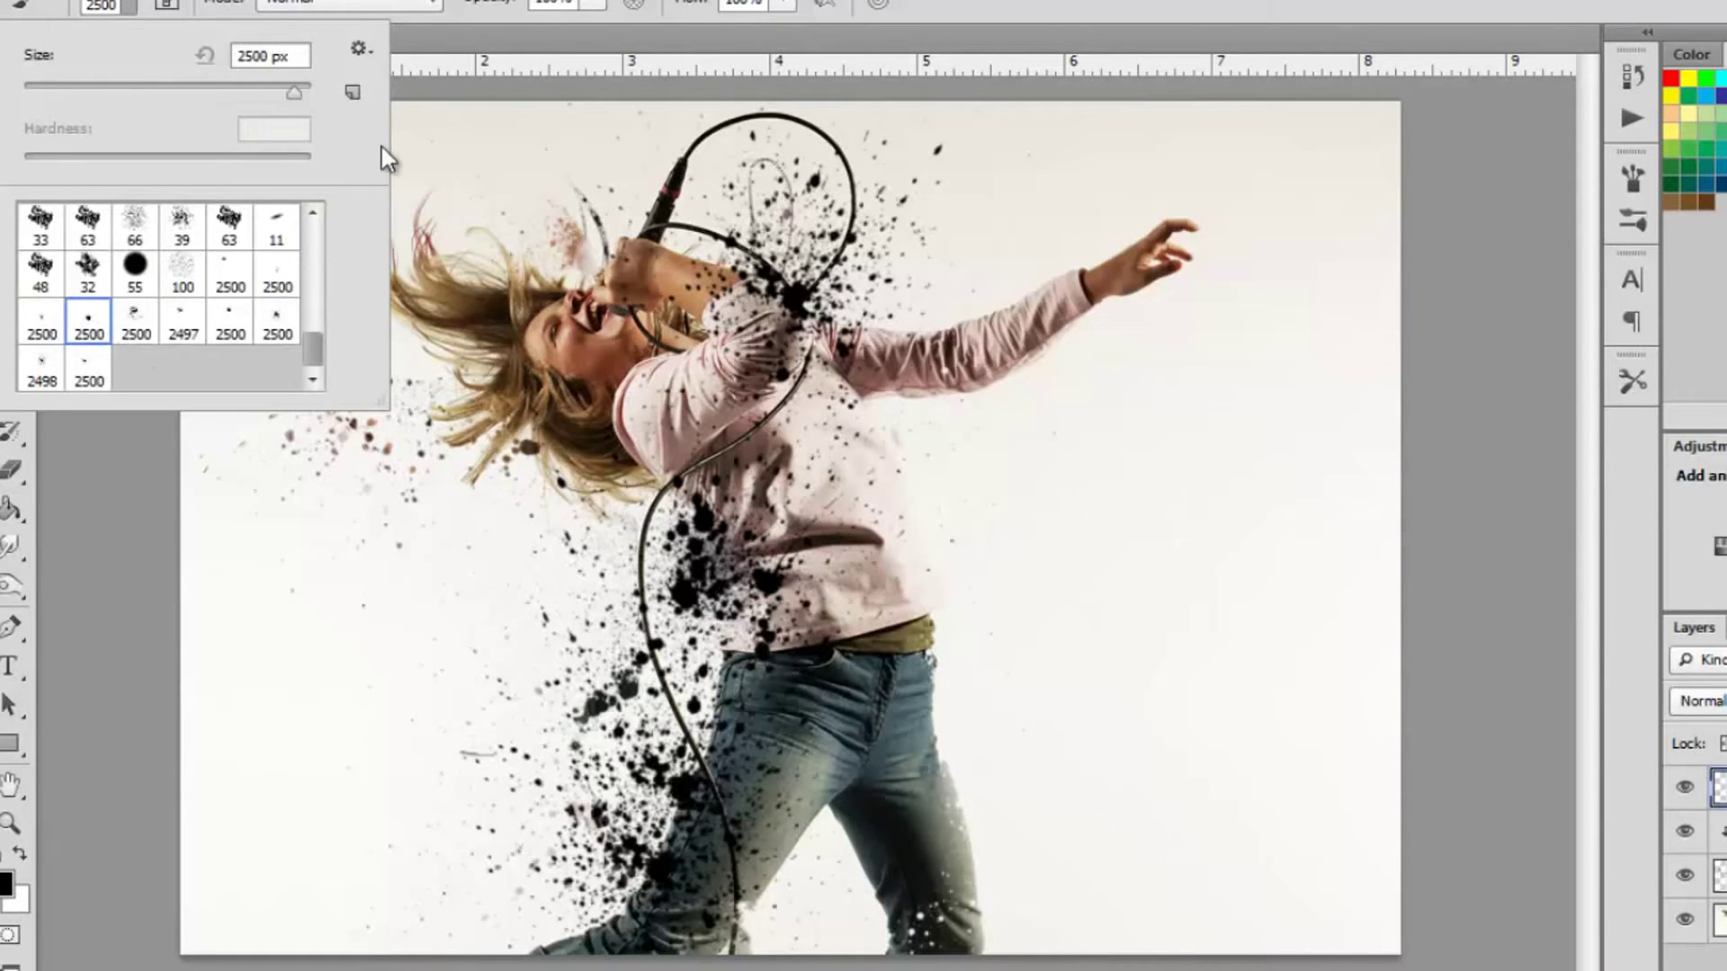
{"action": "type", "text": "411"}
{"action": "left_click", "coordinate": [548, 279]}
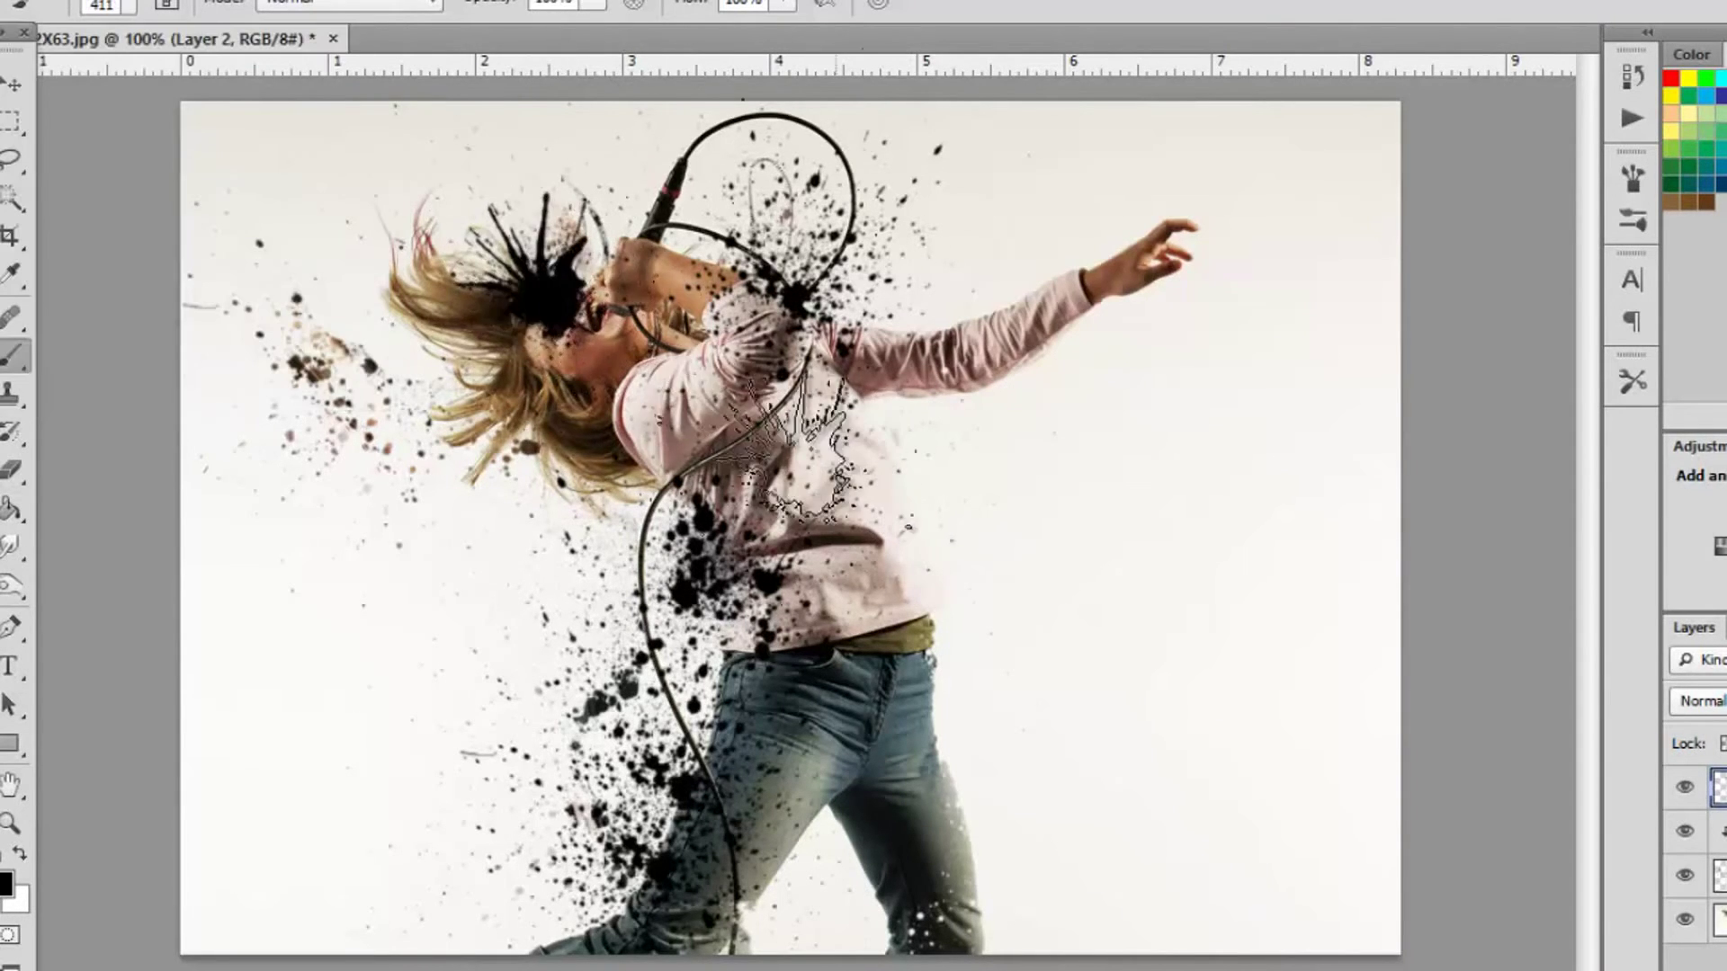
{"action": "left_click", "coordinate": [127, 7]}
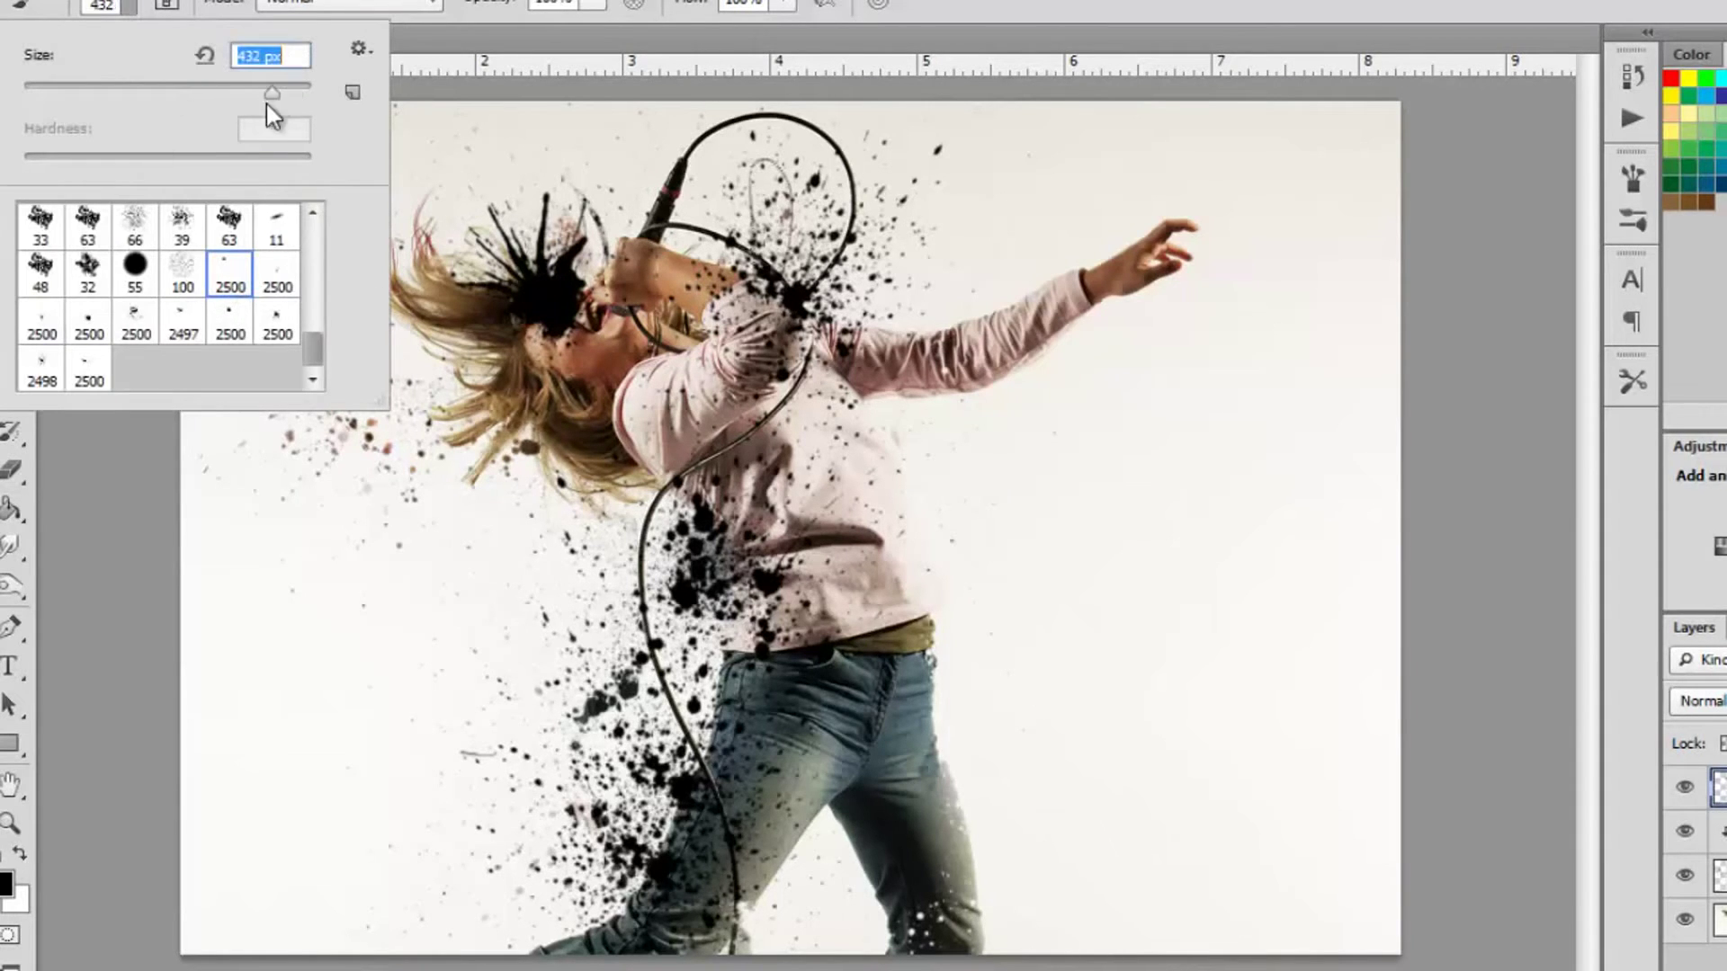
{"action": "key", "text": "Return"}
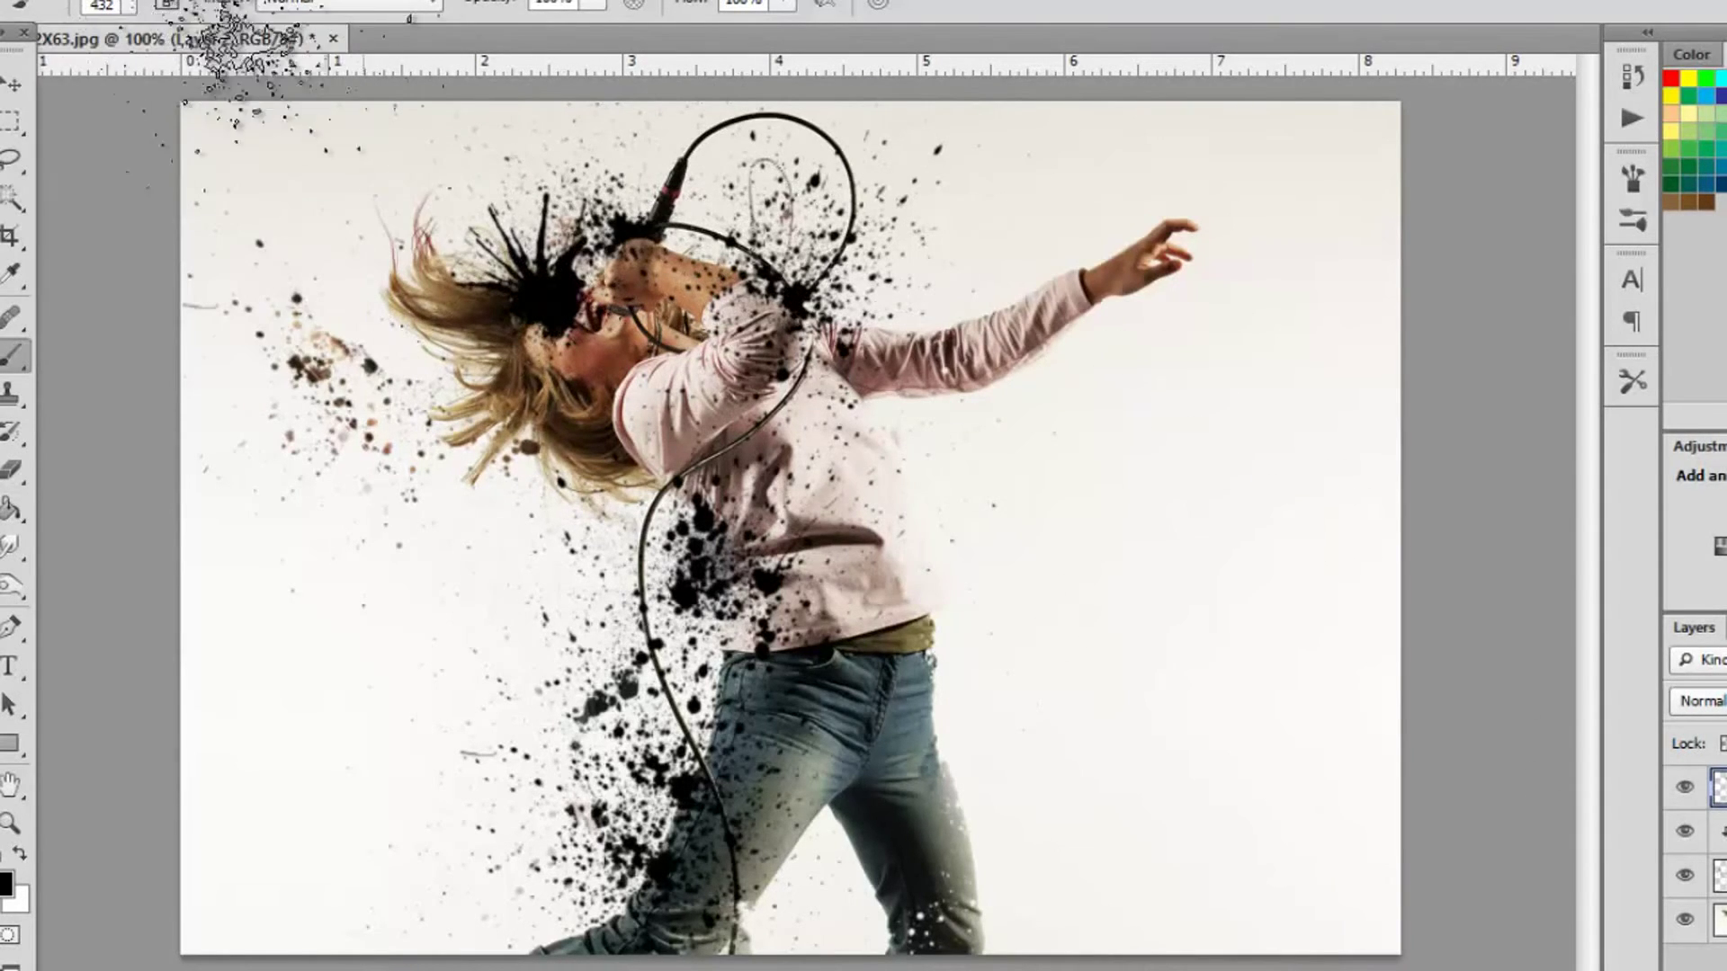
{"action": "left_click", "coordinate": [126, 7]}
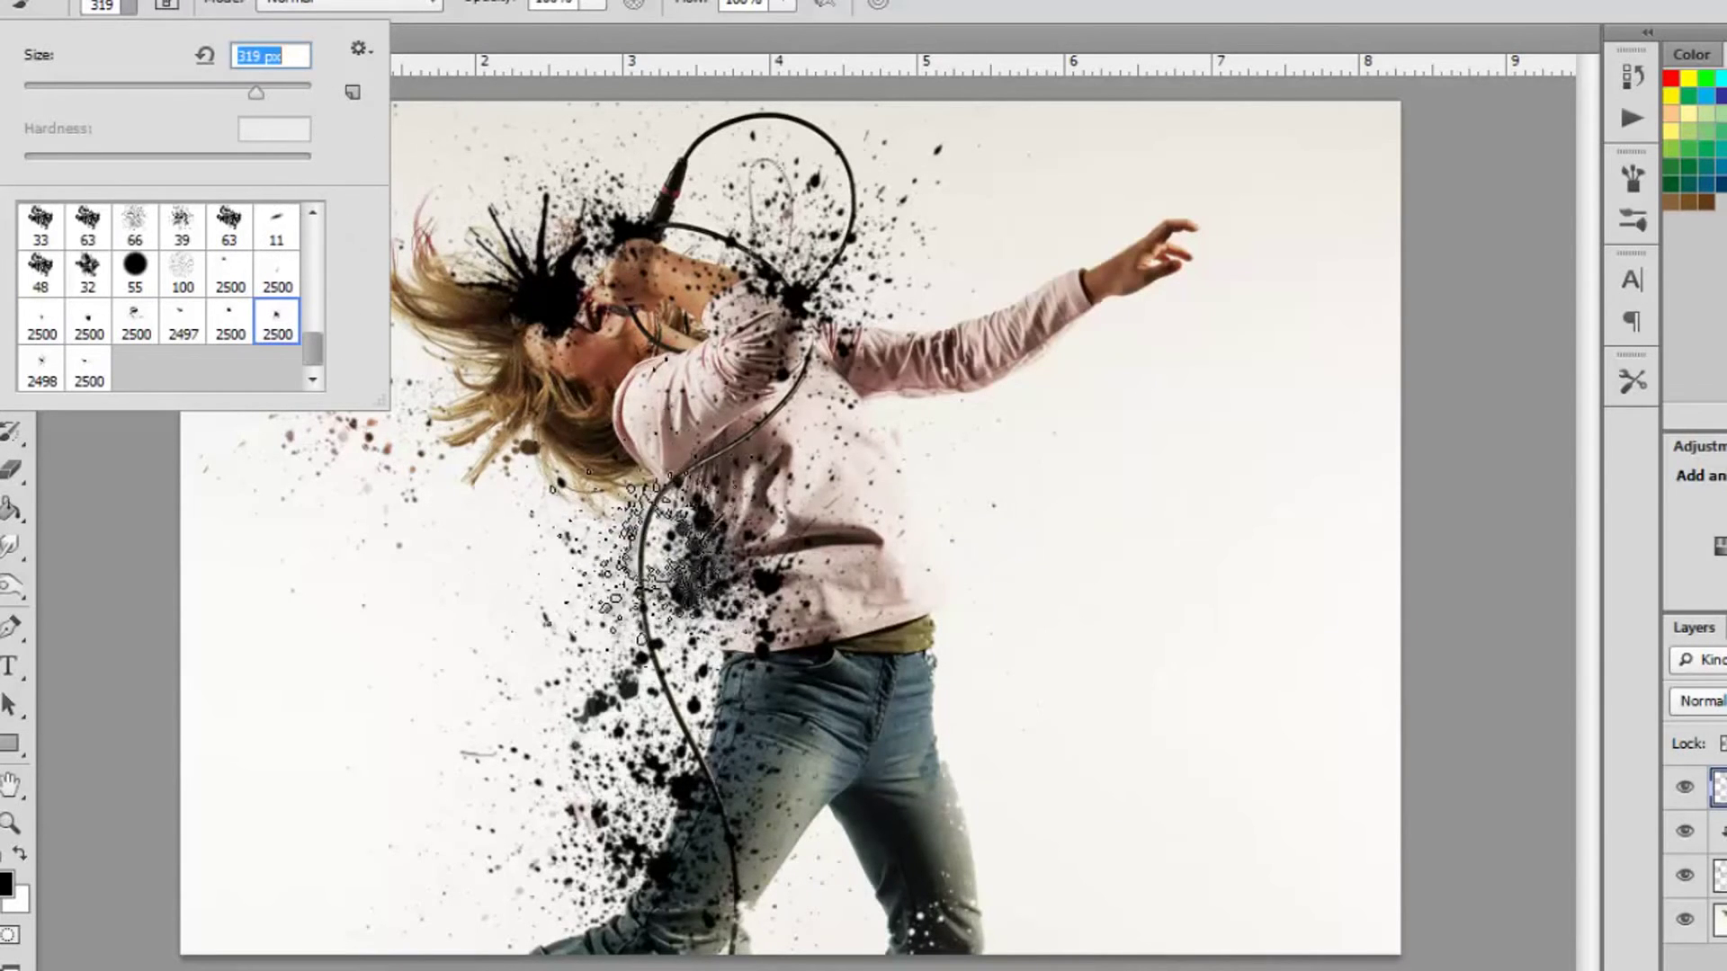
{"action": "key", "text": "Return"}
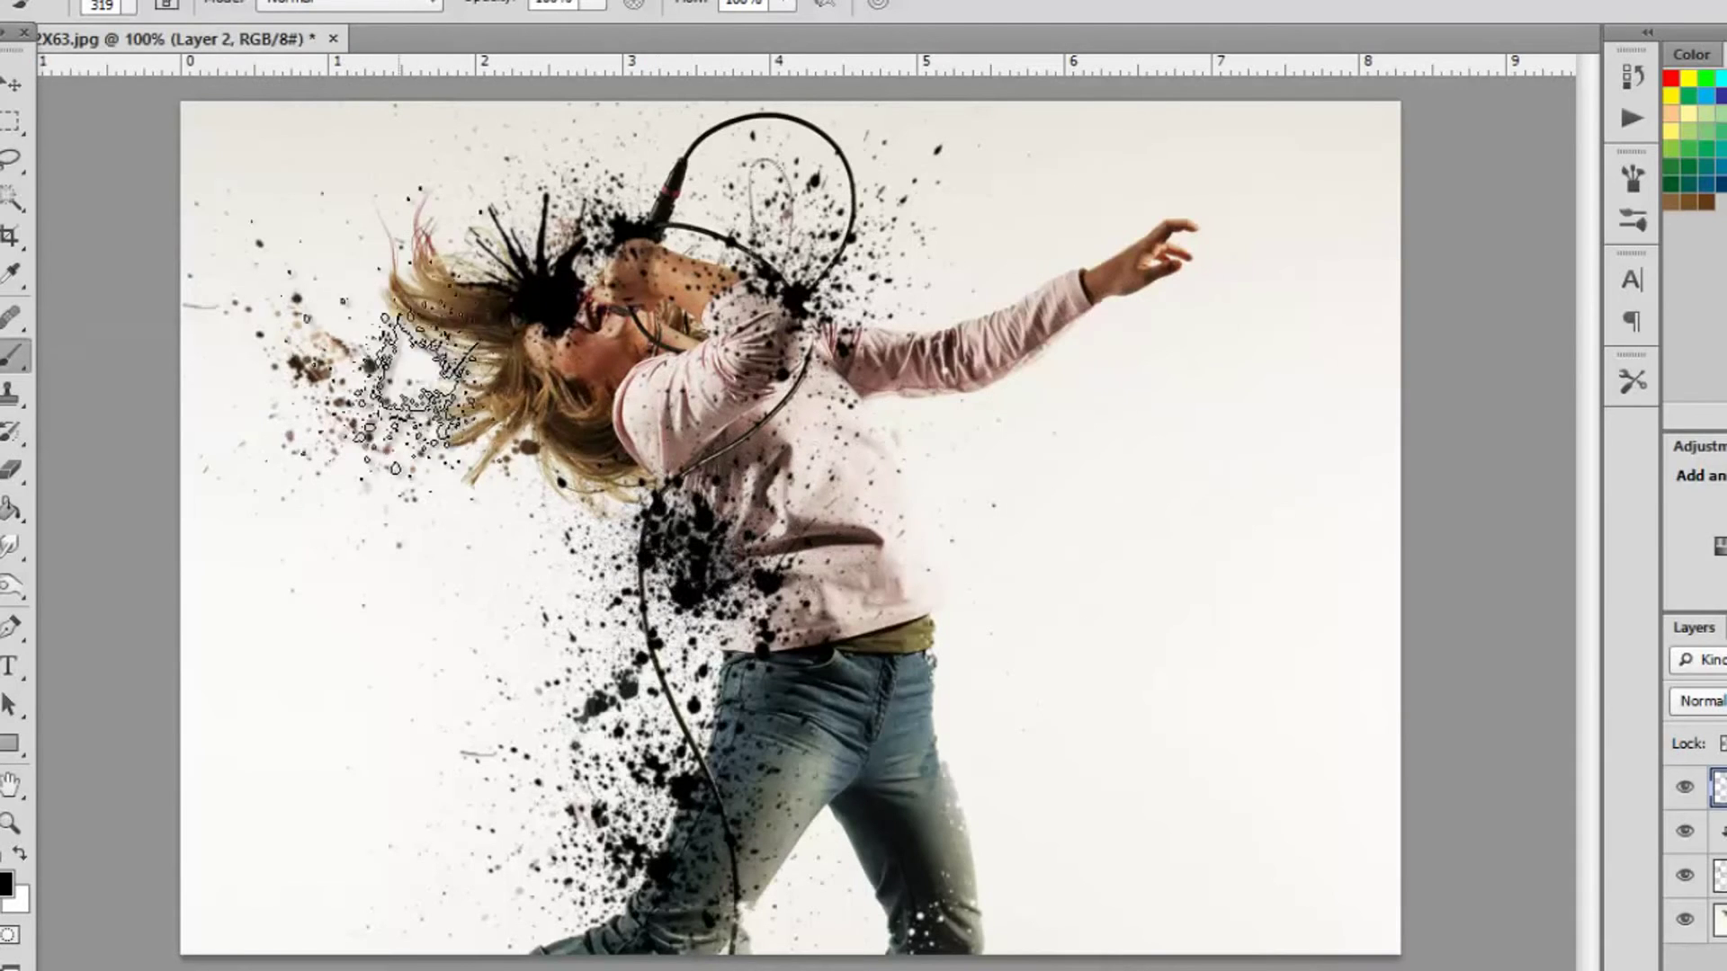
Choose the 2497 splatter tip, resize it to 391 then 494 px, and stamp beside the hair.
{"action": "left_click", "coordinate": [133, 9]}
{"action": "left_click", "coordinate": [182, 321]}
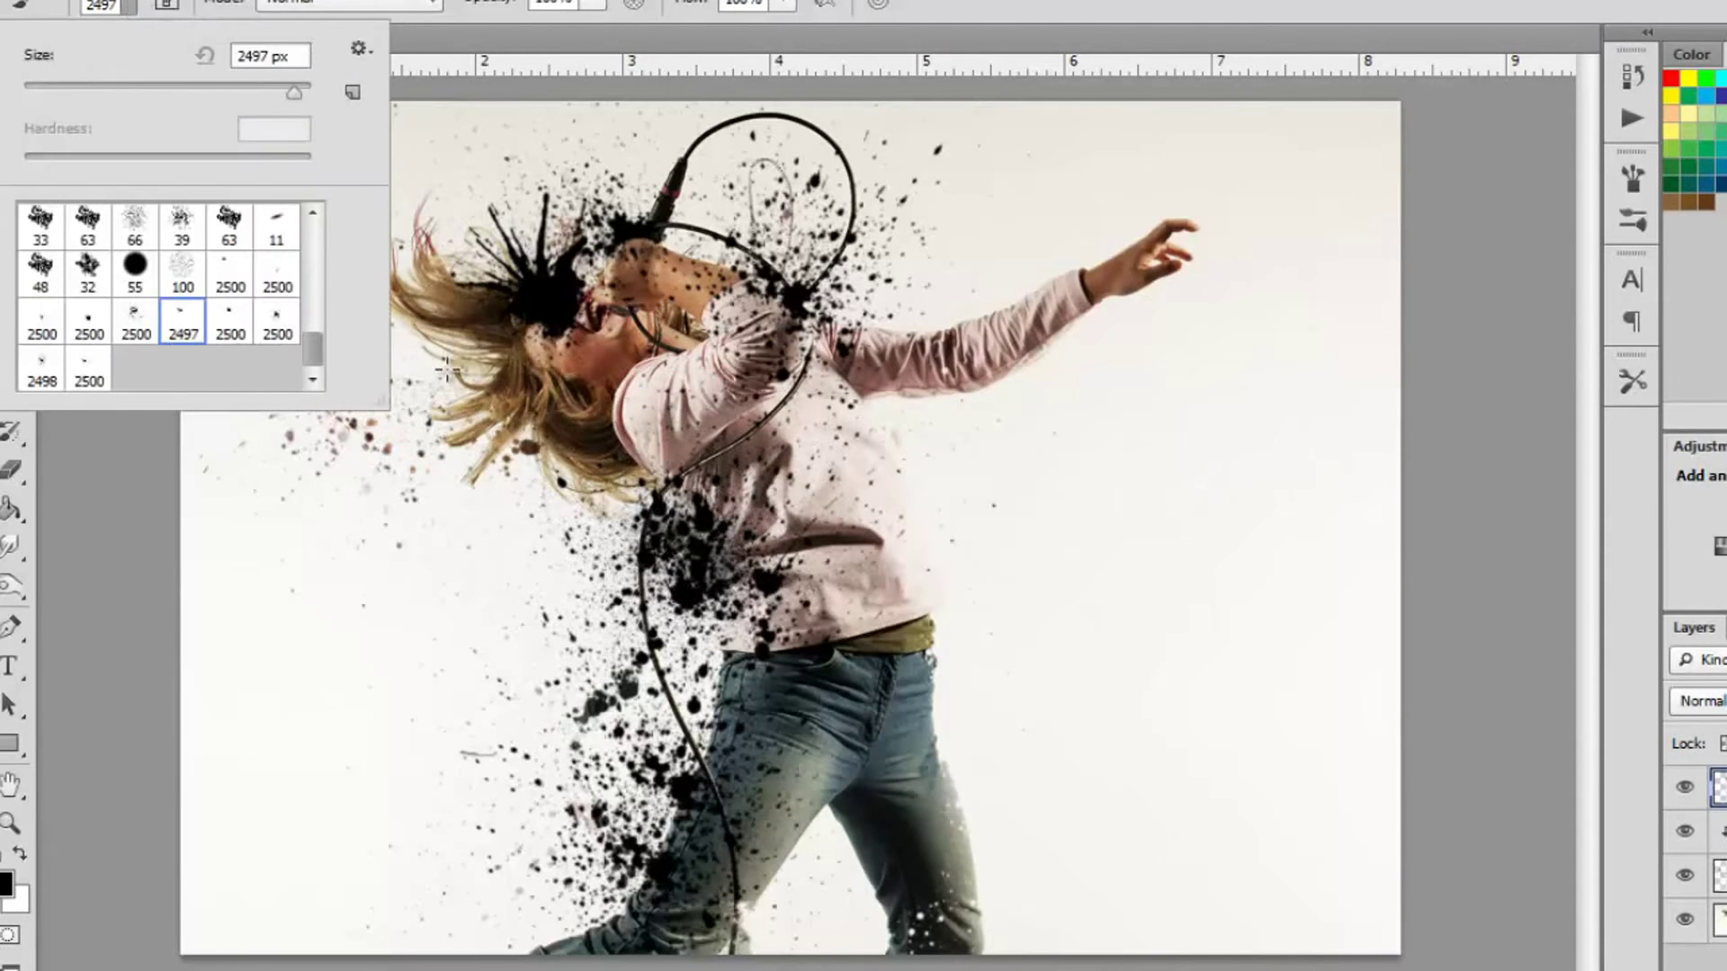
{"action": "double_click", "coordinate": [270, 55]}
{"action": "type", "text": "391"}
{"action": "key", "text": "Return"}
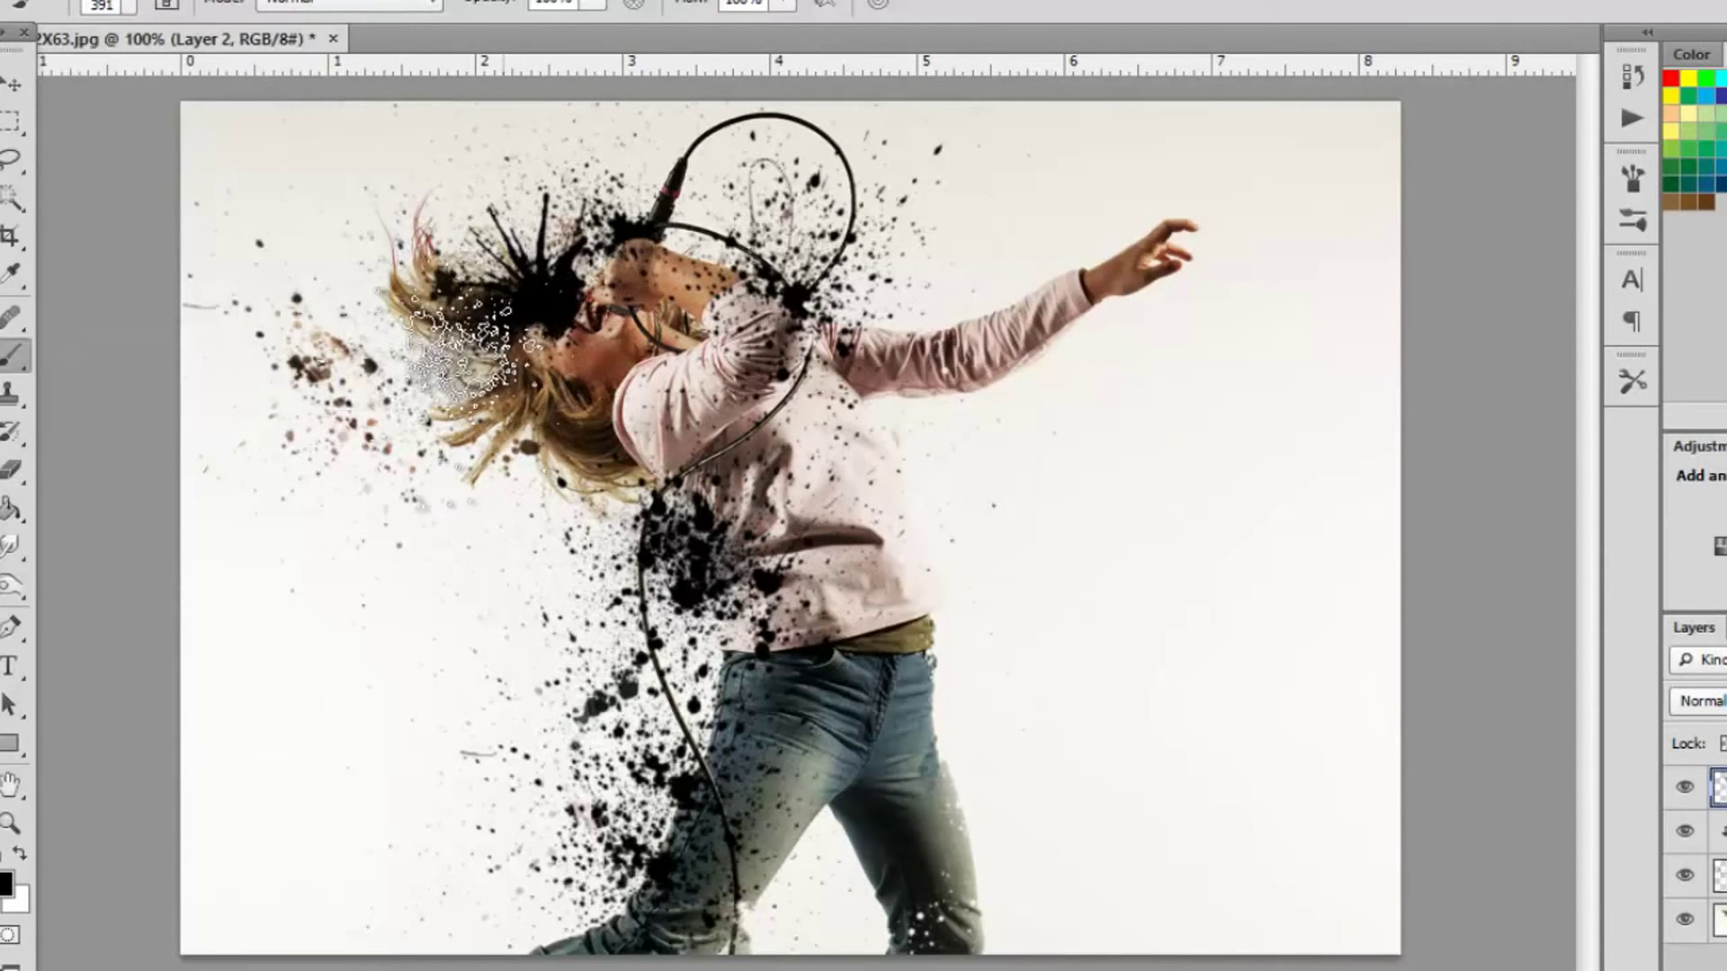
{"action": "left_click", "coordinate": [133, 11]}
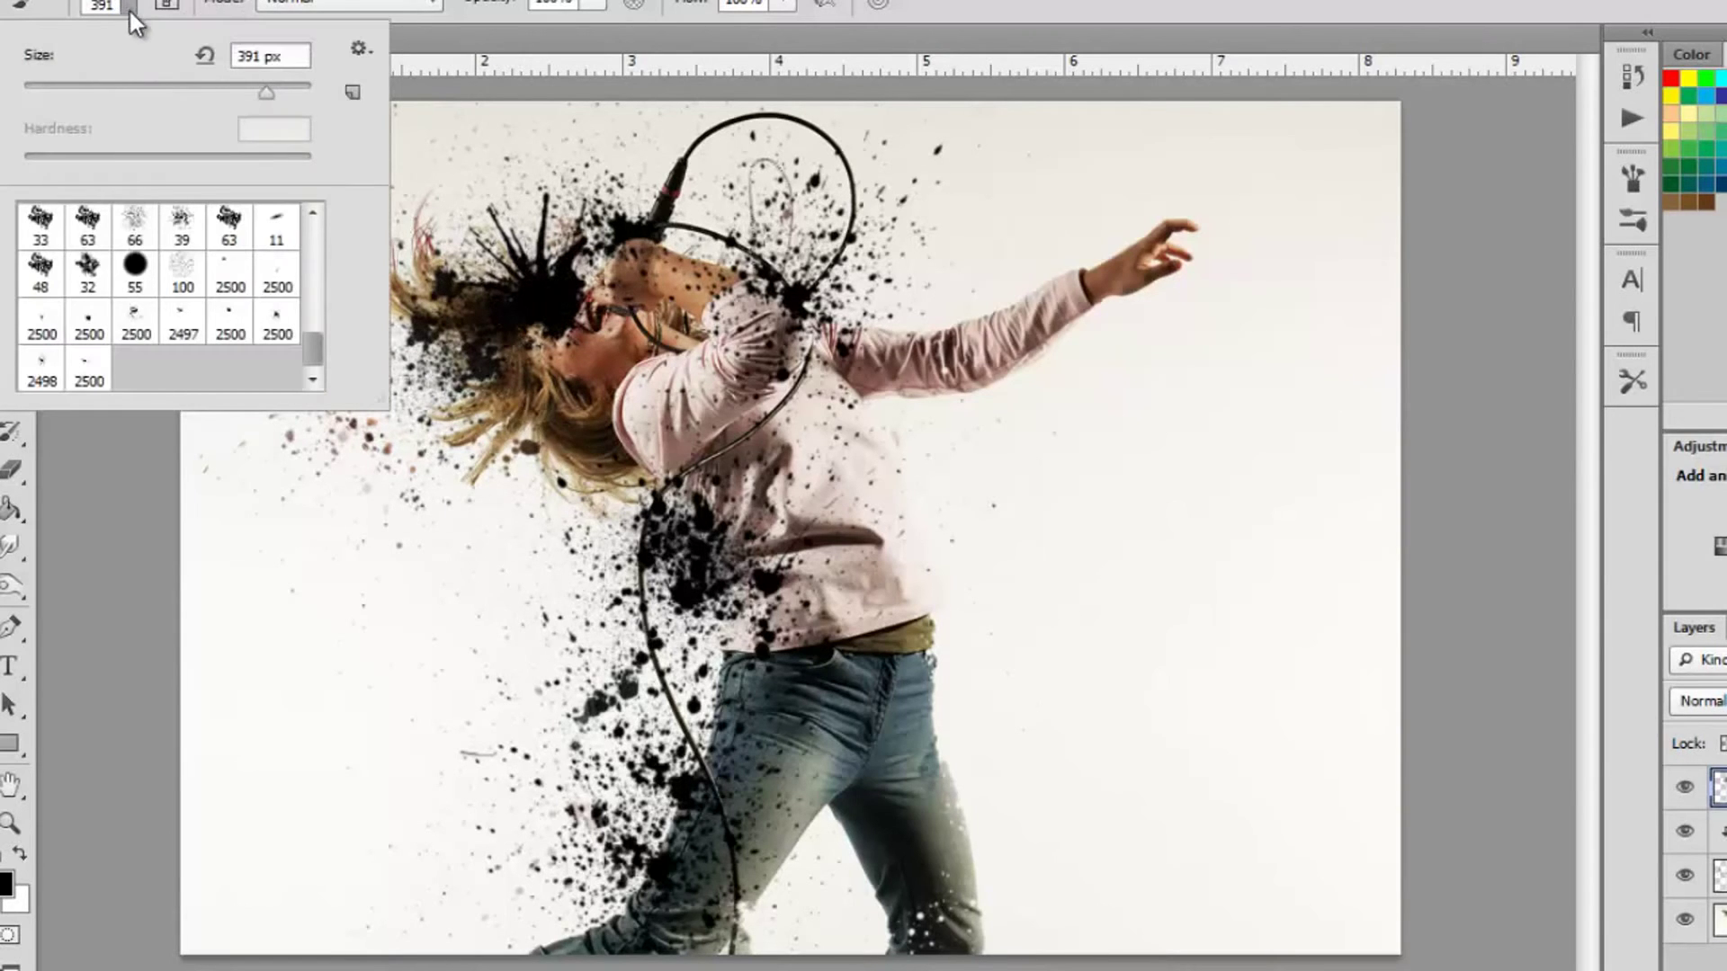
{"action": "left_click_drag", "start_coordinate": [258, 106], "coordinate": [293, 108]}
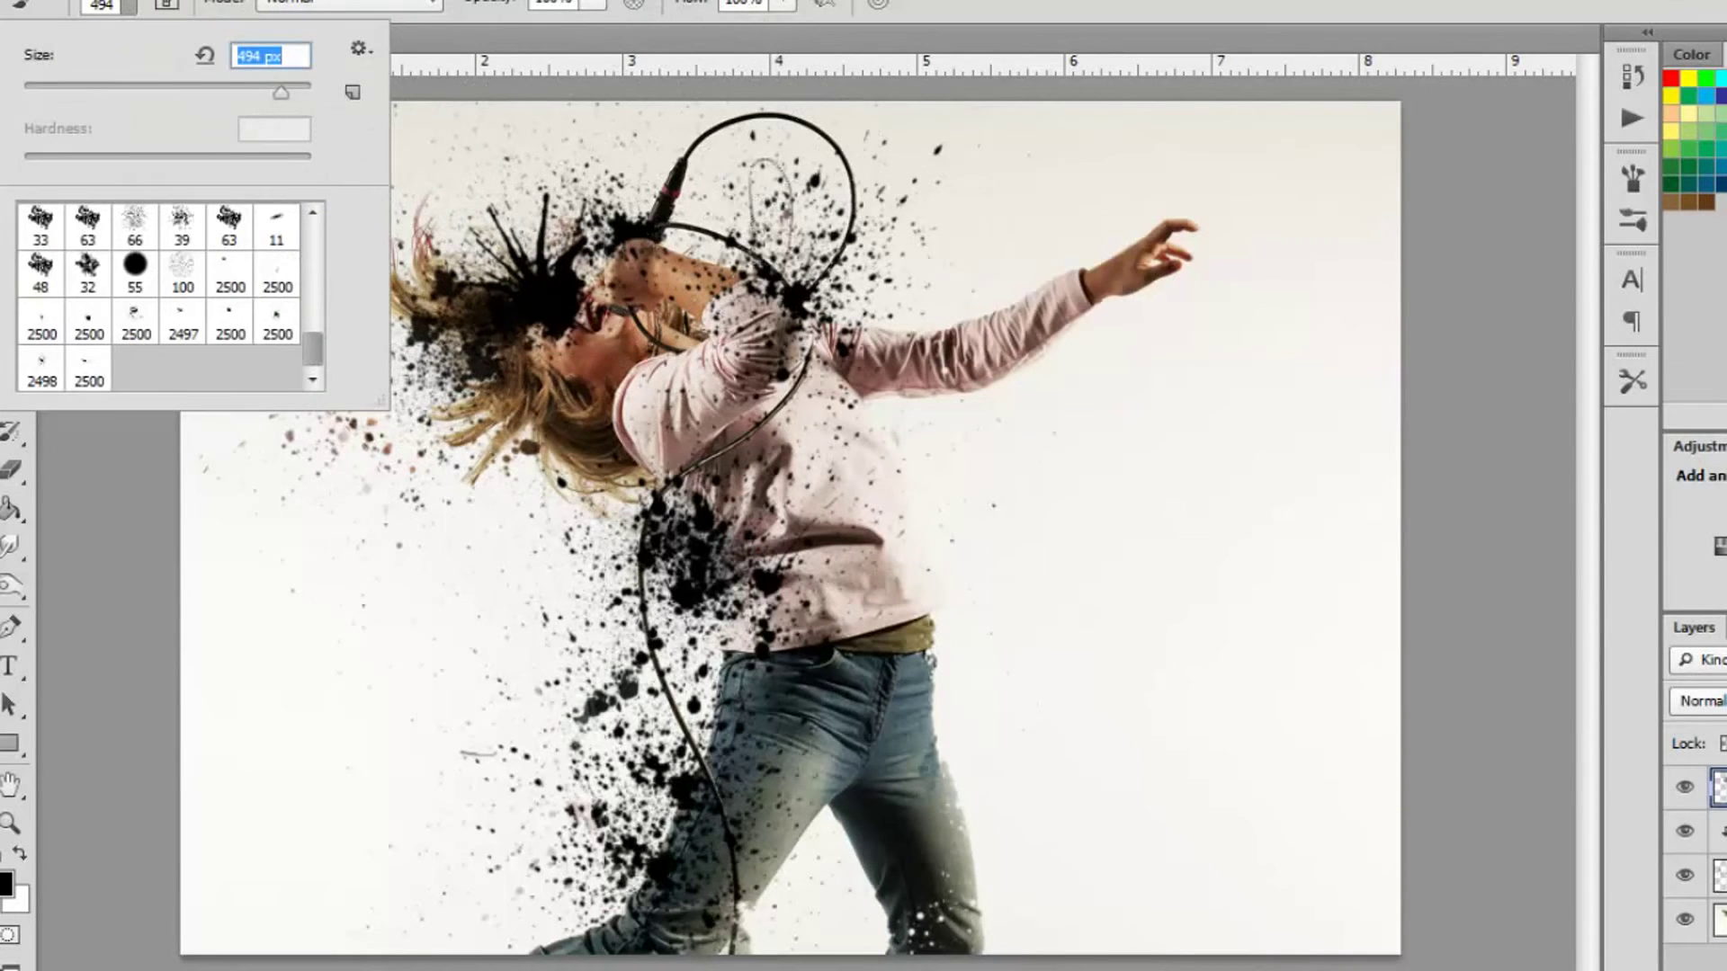
{"action": "key", "text": "Return"}
{"action": "left_click", "coordinate": [319, 275]}
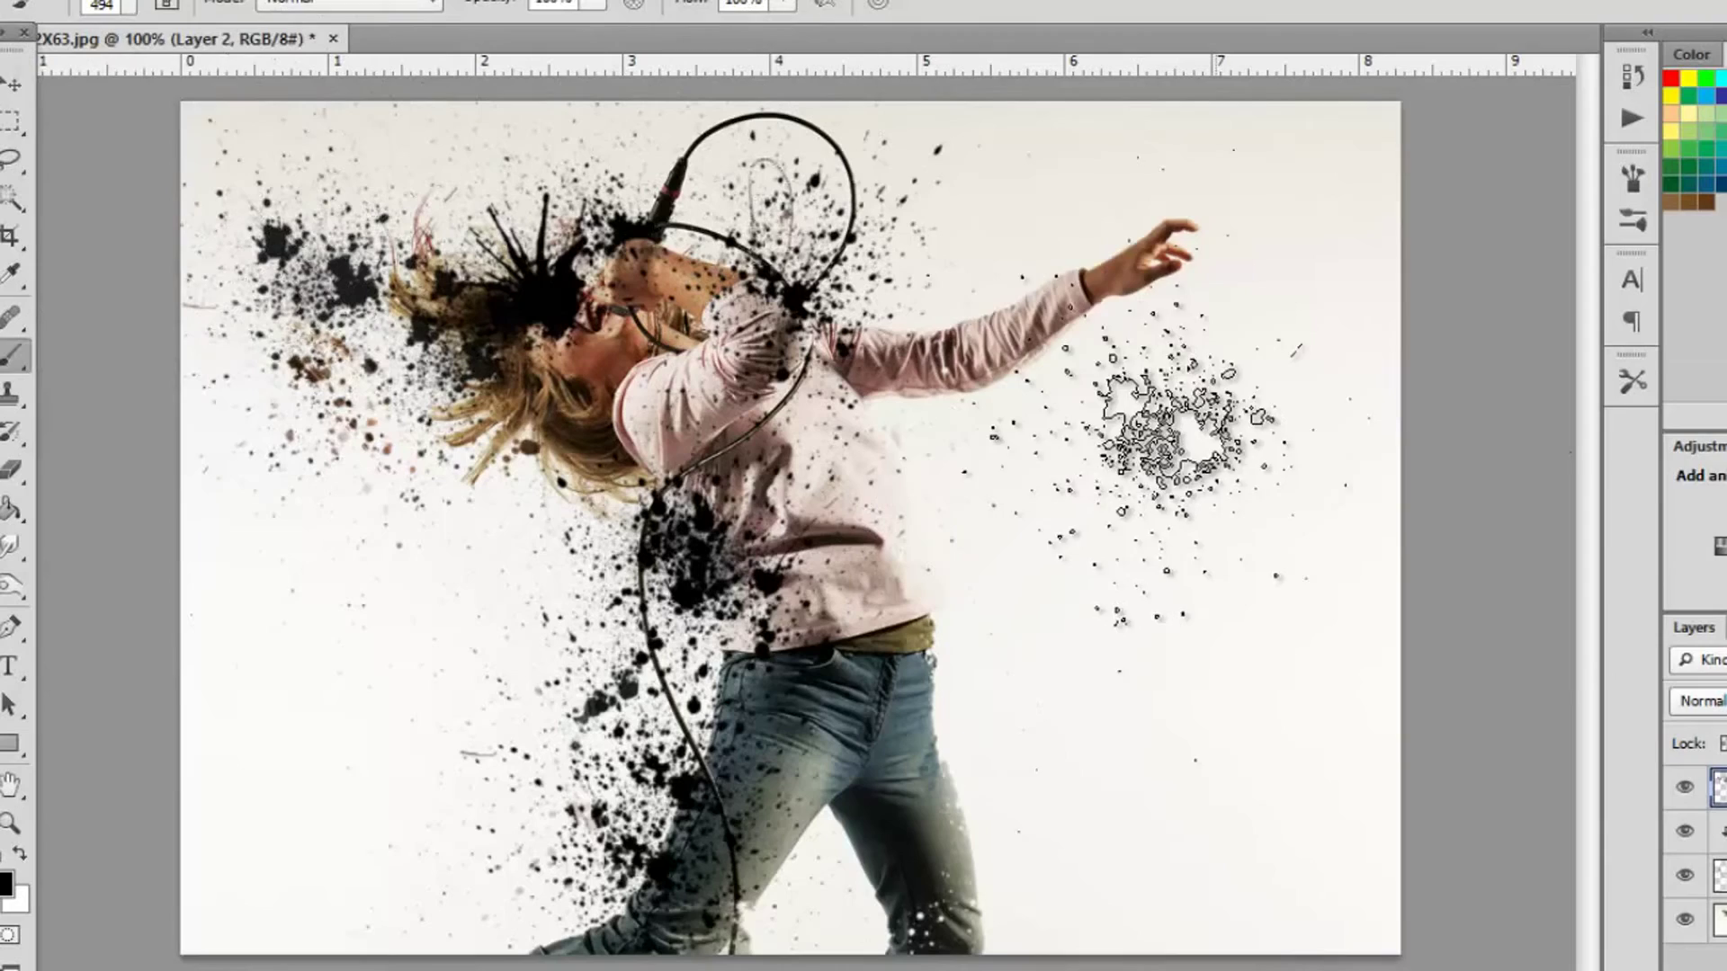
{"action": "left_click", "coordinate": [7, 86]}
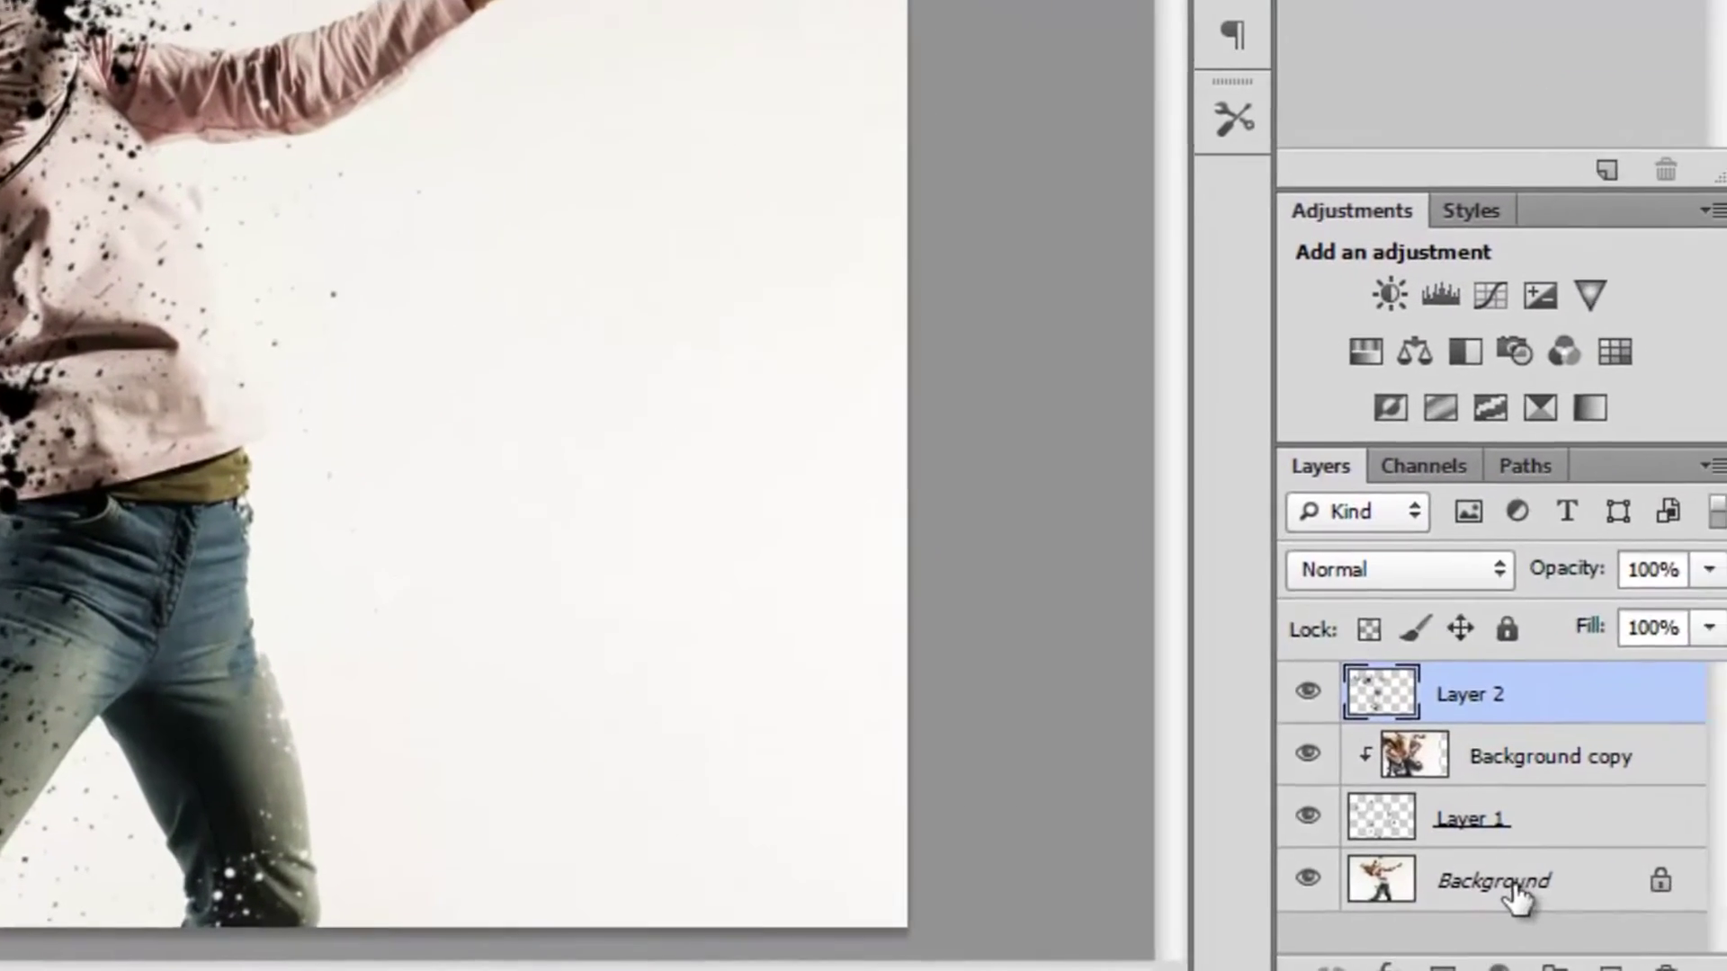
Duplicate the Background layer as Background copy 2 and move it to the top of the stack.
{"action": "left_click", "coordinate": [1721, 919]}
{"action": "right_click", "coordinate": [1721, 919]}
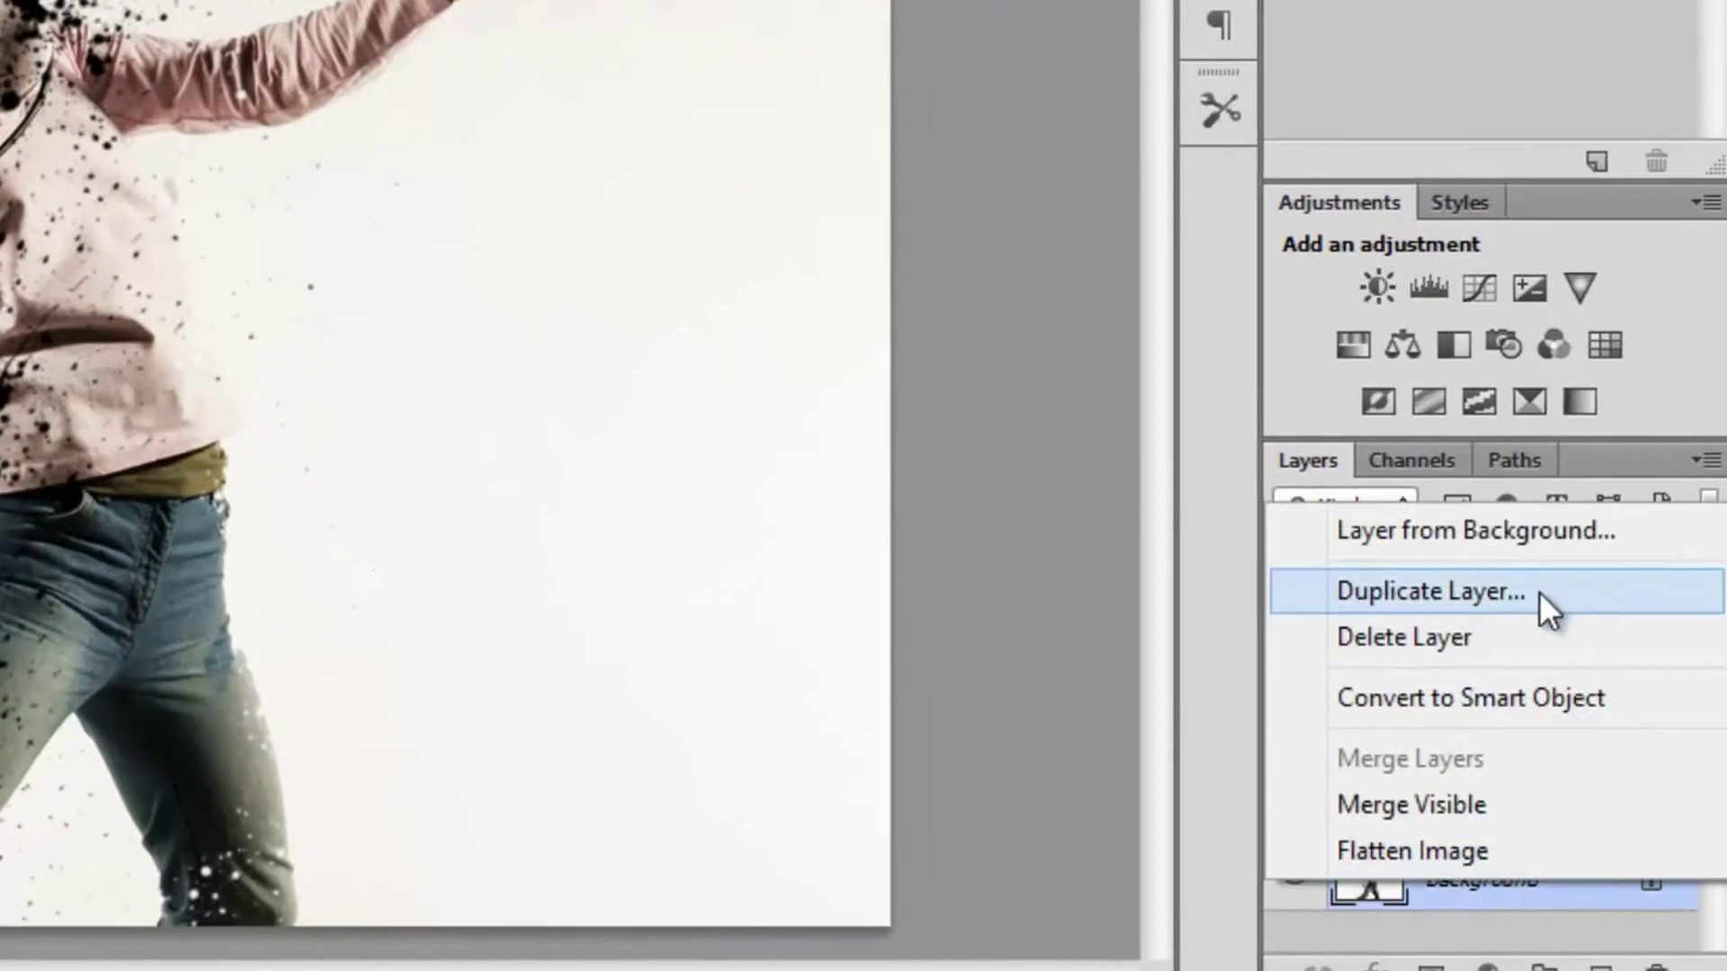
{"action": "left_click", "coordinate": [1540, 591]}
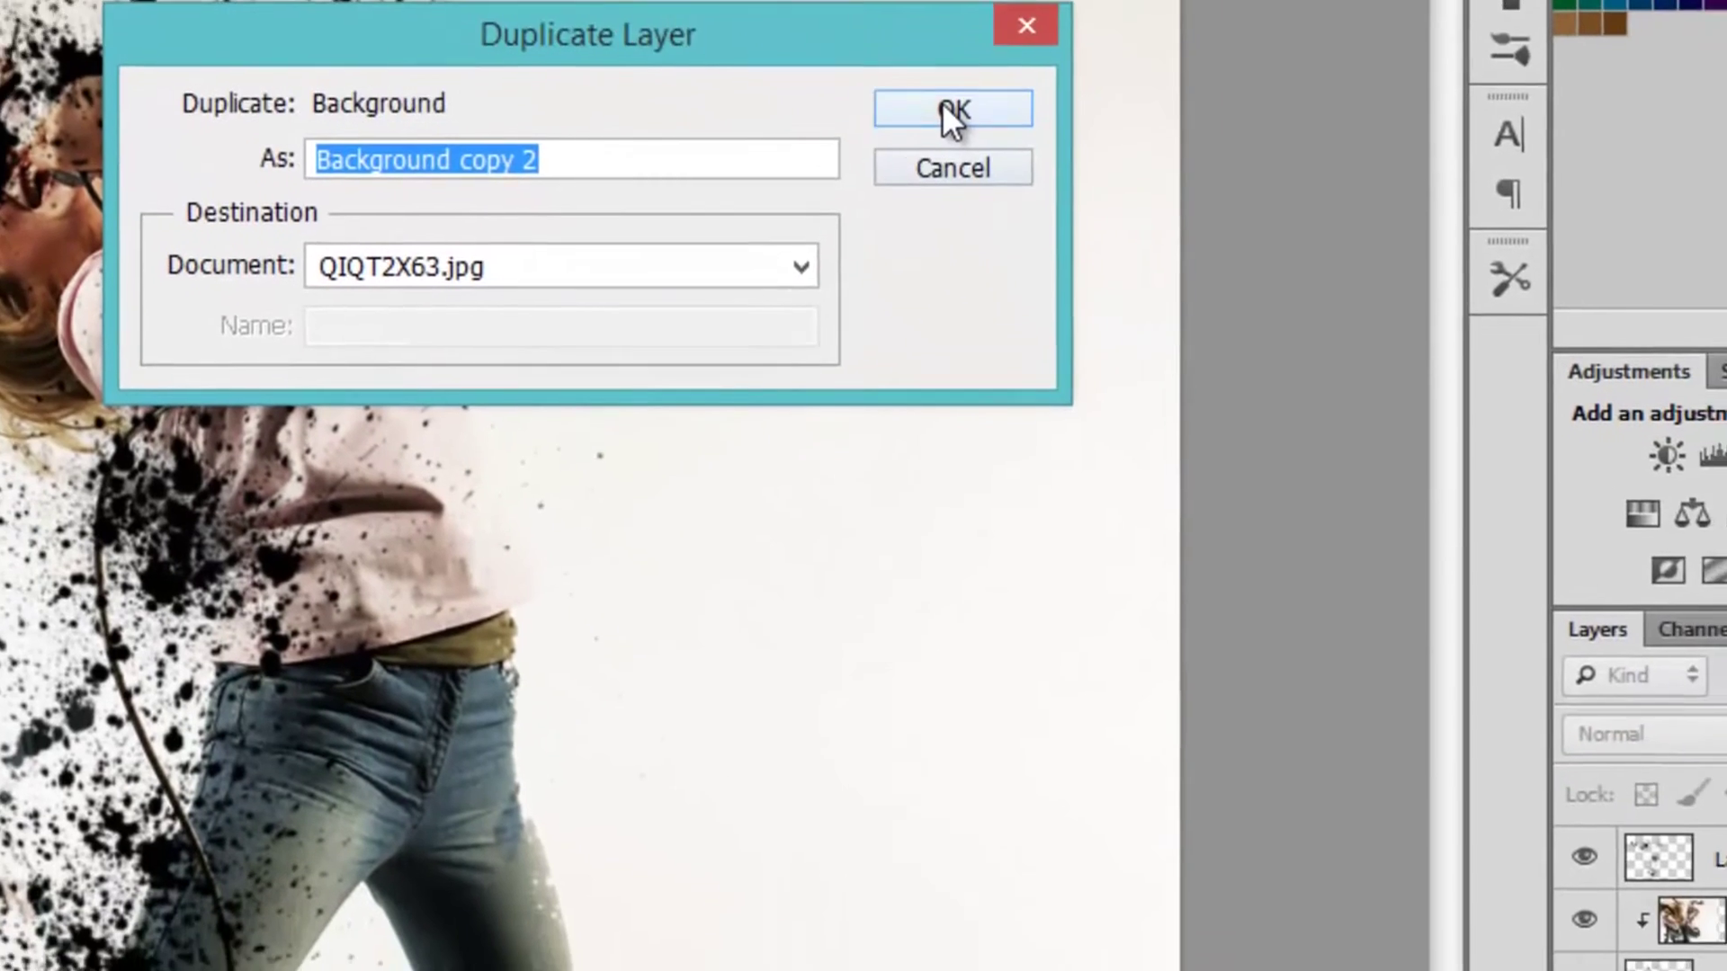
{"action": "left_click", "coordinate": [955, 114]}
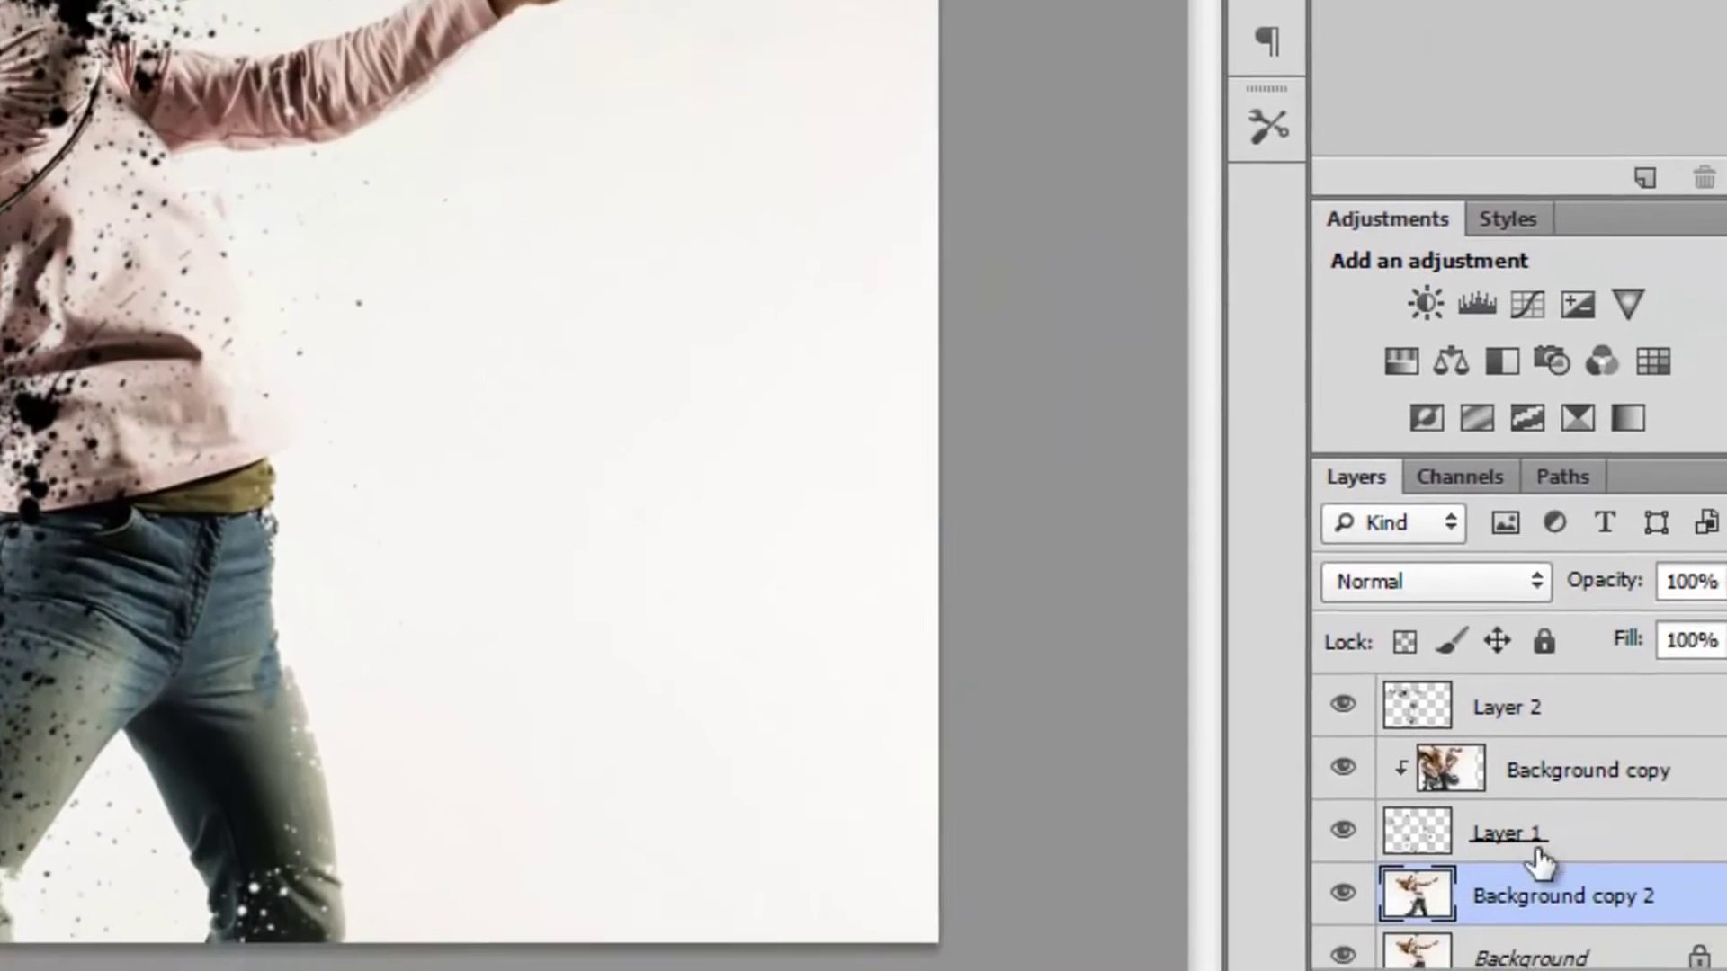
{"action": "left_click_drag", "start_coordinate": [1538, 863], "coordinate": [1589, 693]}
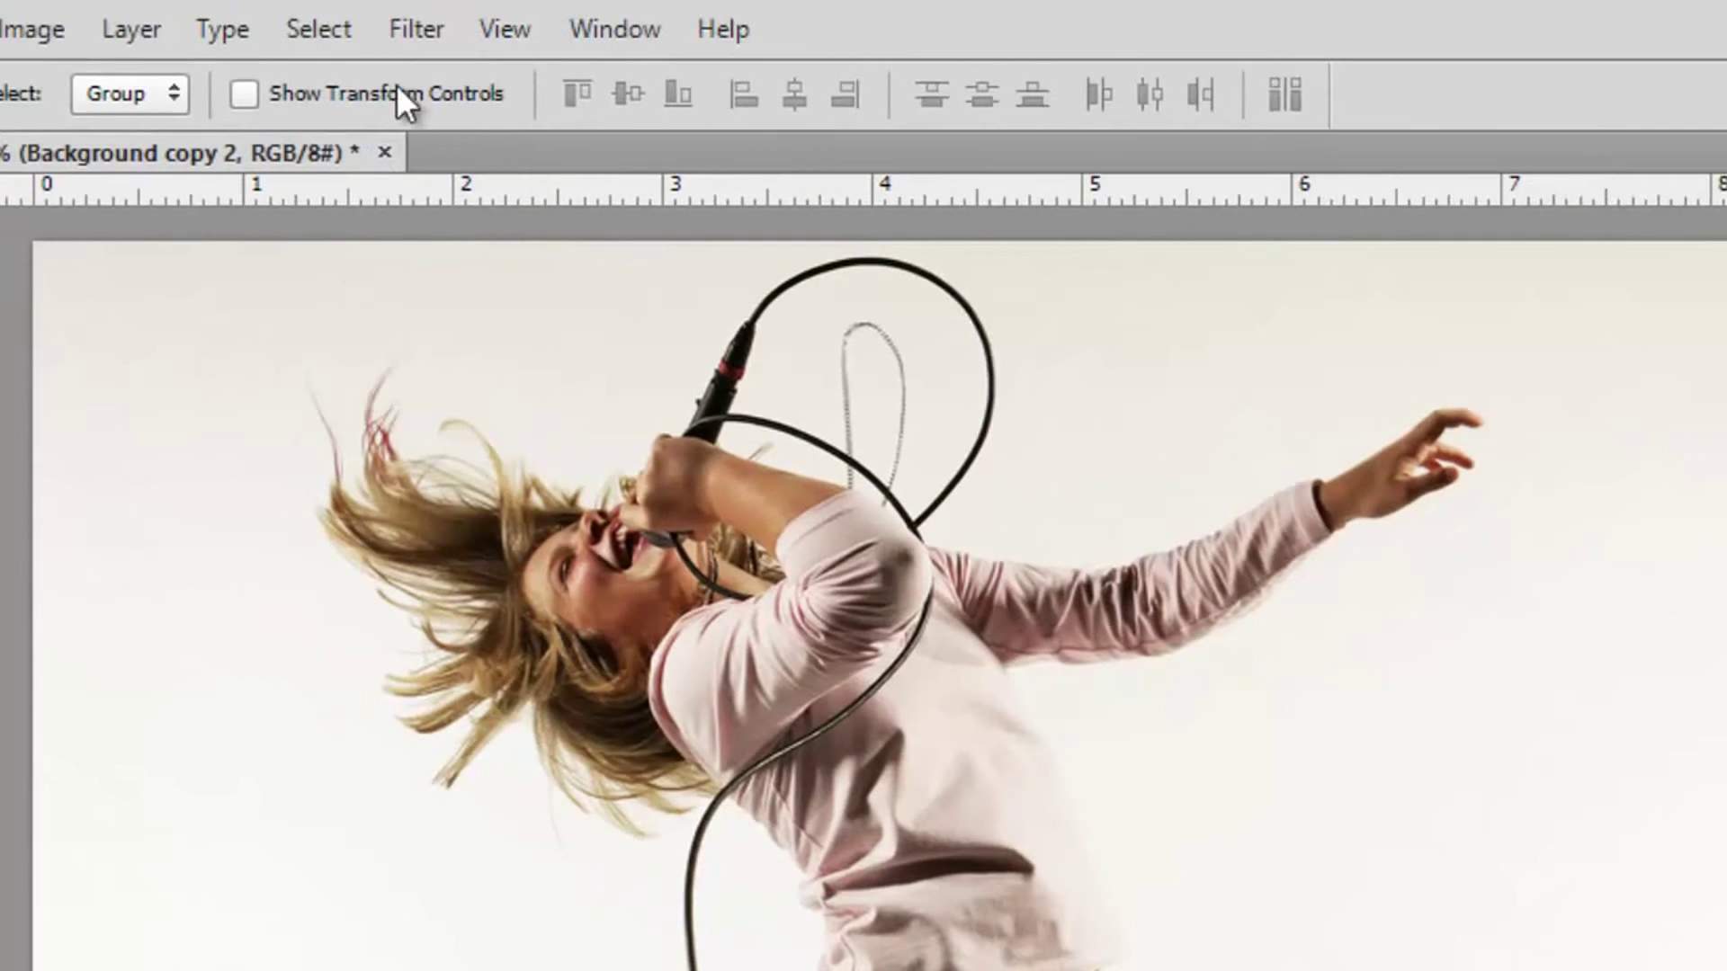
Warp the shirt, cord and jeans on the copy with the Liquify filter.
{"action": "left_click", "coordinate": [419, 27]}
{"action": "left_click", "coordinate": [517, 315]}
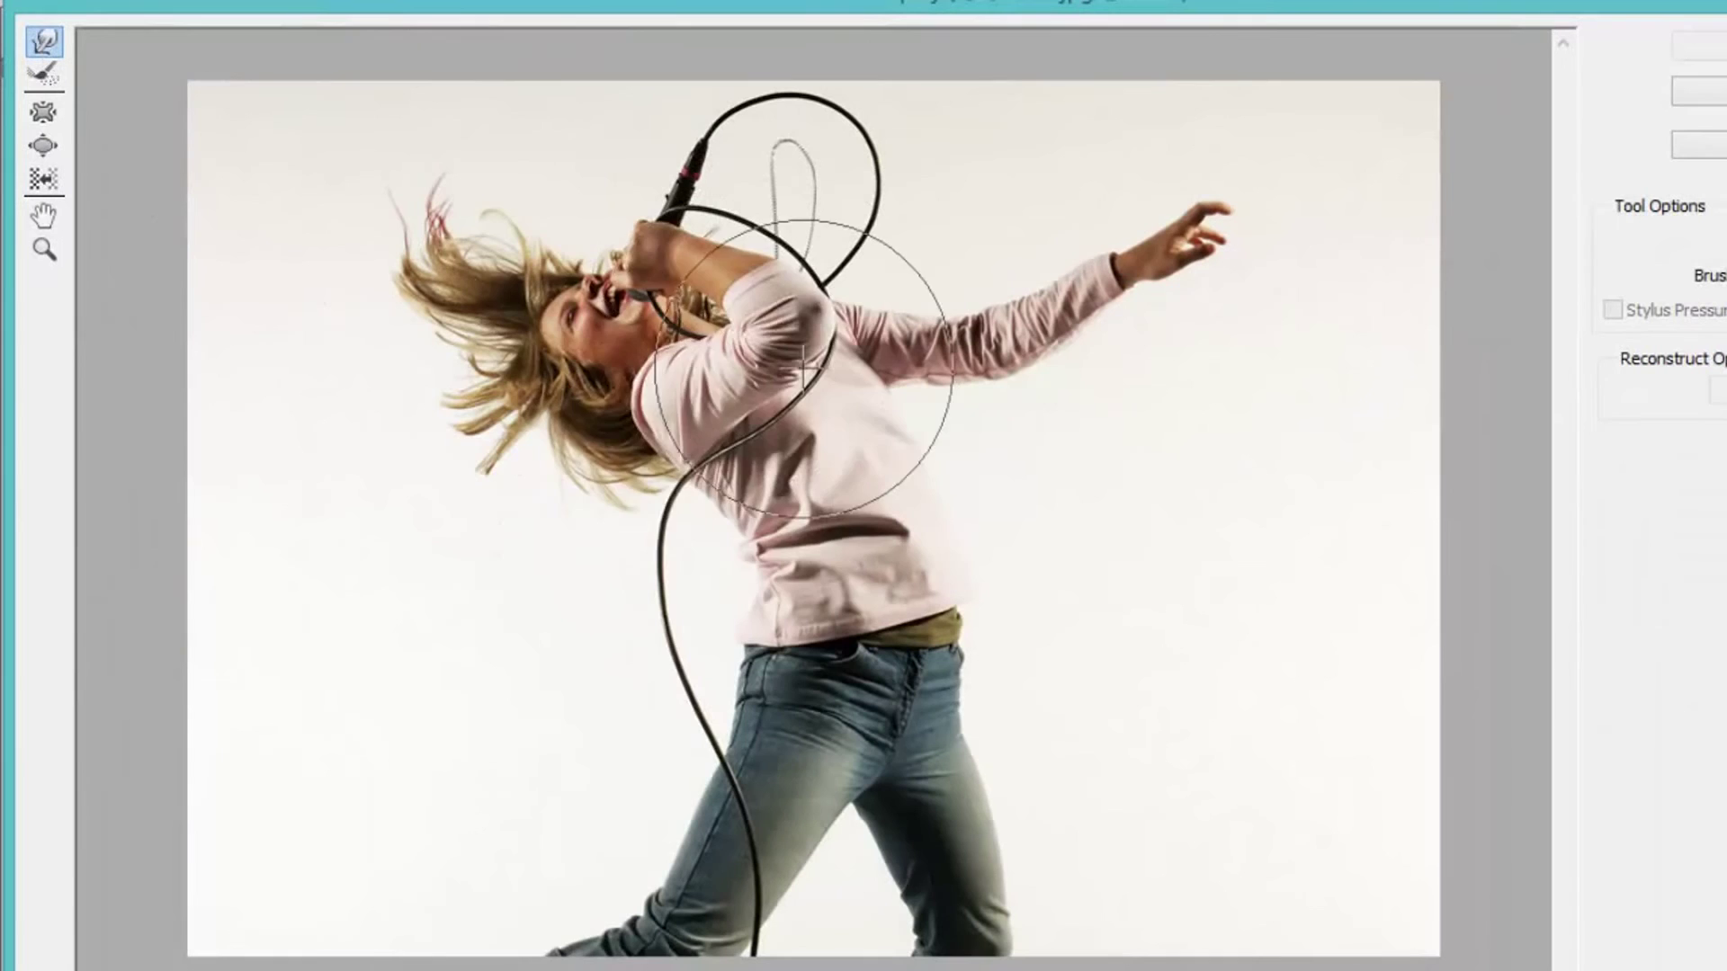
{"action": "mouse_move", "coordinate": [854, 288]}
{"action": "left_mouse_down"}
{"action": "mouse_move", "coordinate": [665, 540]}
{"action": "mouse_move", "coordinate": [669, 463]}
{"action": "mouse_move", "coordinate": [512, 423]}
{"action": "mouse_move", "coordinate": [720, 189]}
{"action": "mouse_move", "coordinate": [579, 135]}
{"action": "mouse_move", "coordinate": [1025, 411]}
{"action": "mouse_move", "coordinate": [828, 809]}
{"action": "mouse_move", "coordinate": [701, 773]}
{"action": "mouse_move", "coordinate": [732, 540]}
{"action": "mouse_move", "coordinate": [832, 955]}
{"action": "mouse_move", "coordinate": [809, 99]}
{"action": "left_mouse_up"}
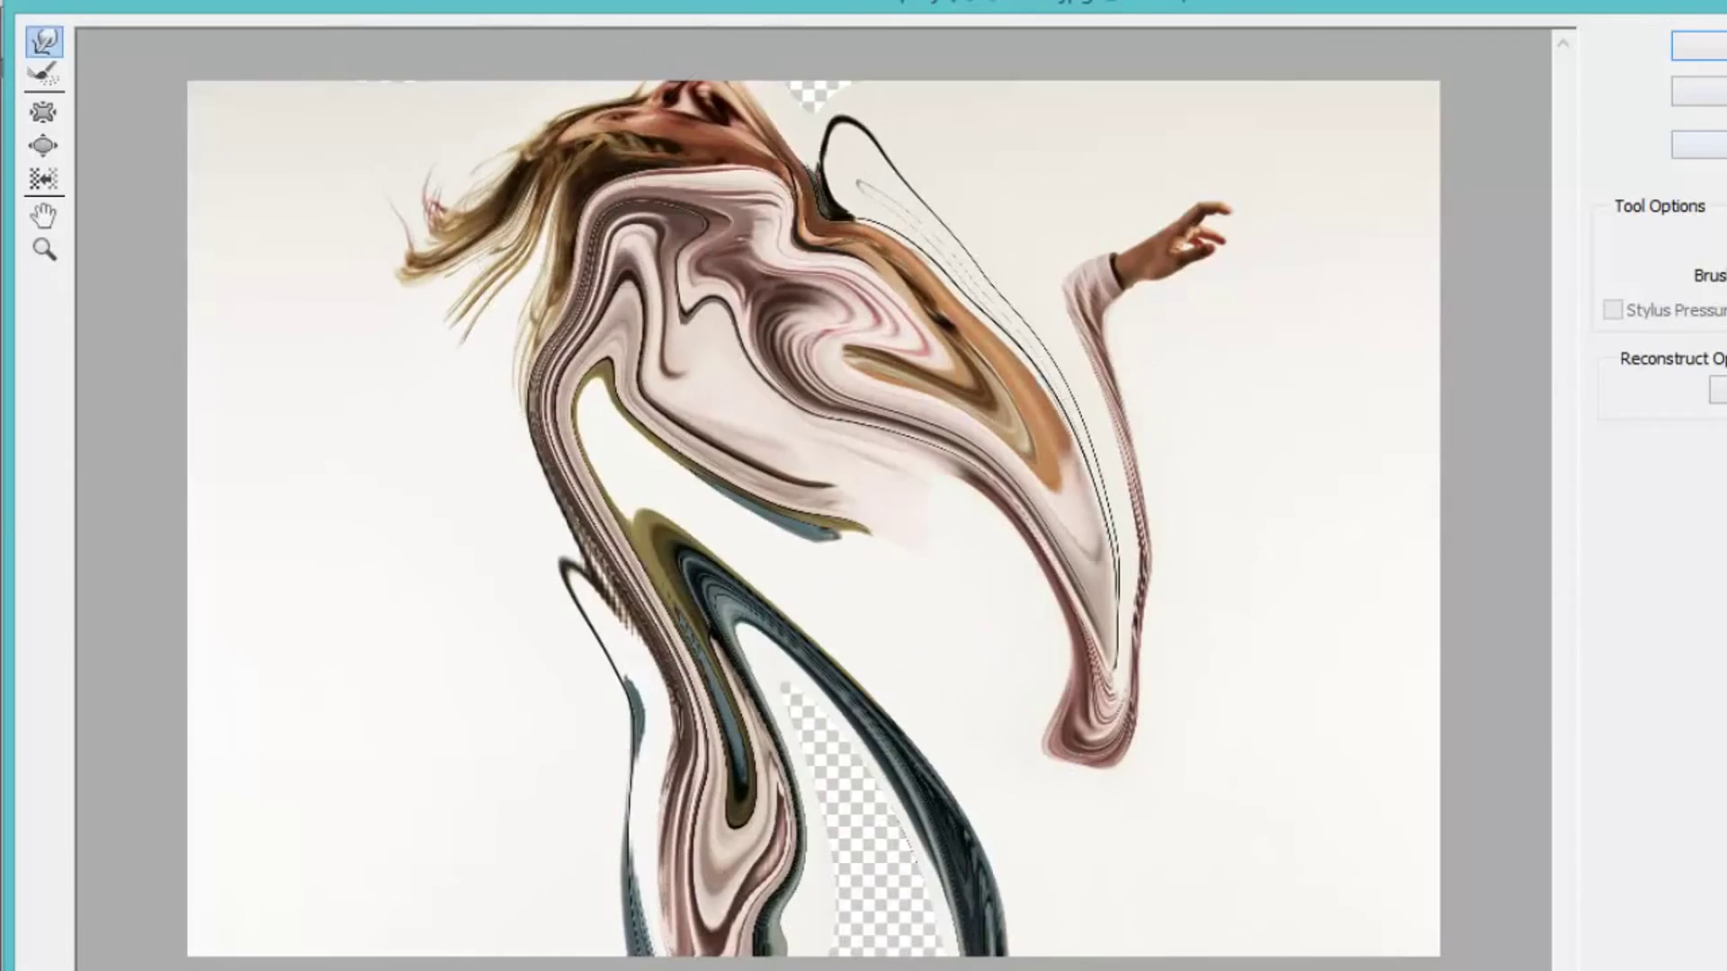
{"action": "key", "text": "Return"}
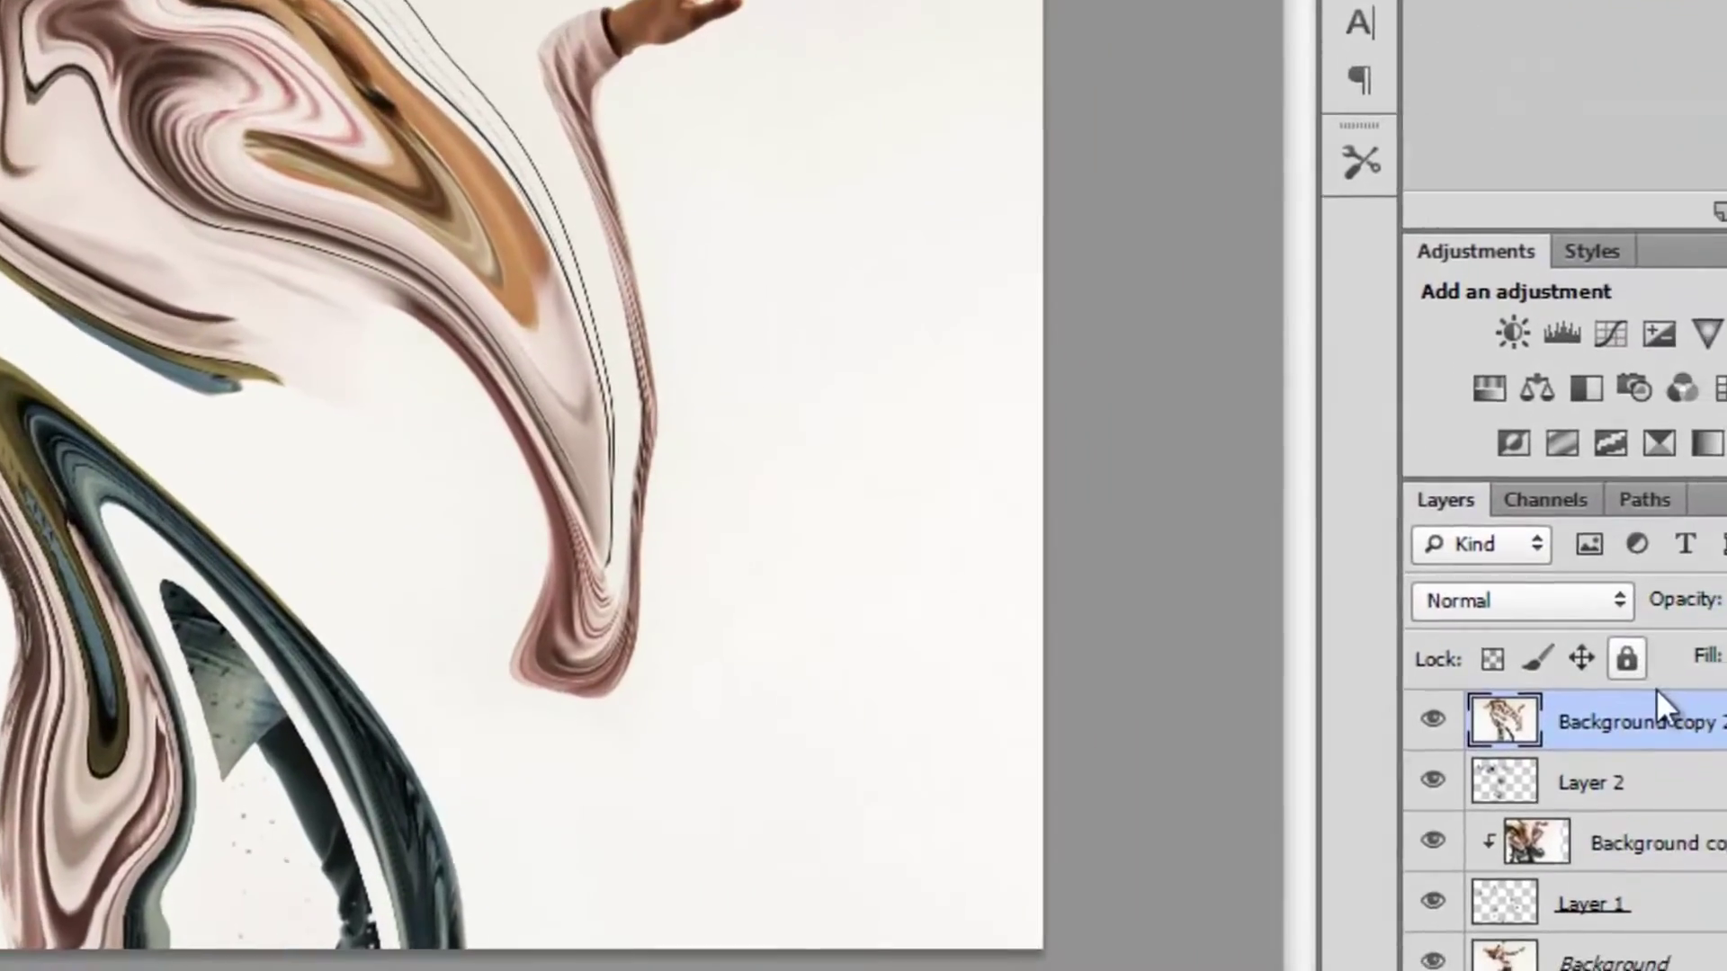
Clip the liquified copy to Layer 2 and offset it inside the splatter.
{"action": "right_click", "coordinate": [1520, 675]}
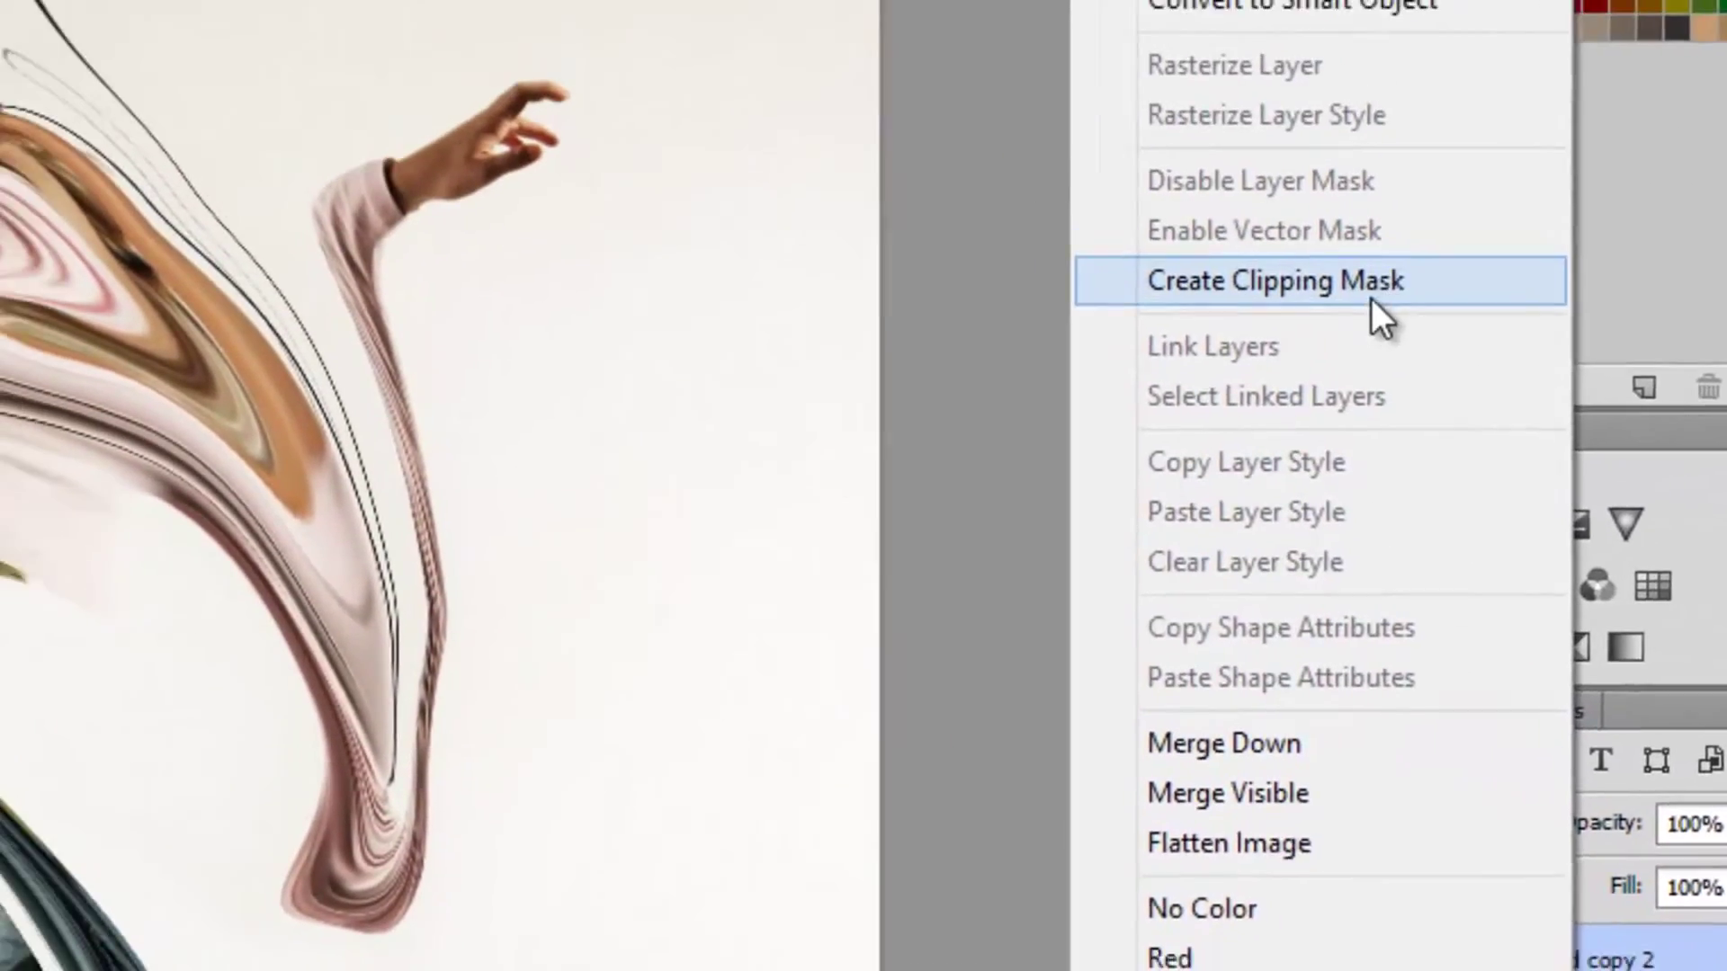
{"action": "left_click", "coordinate": [1322, 144]}
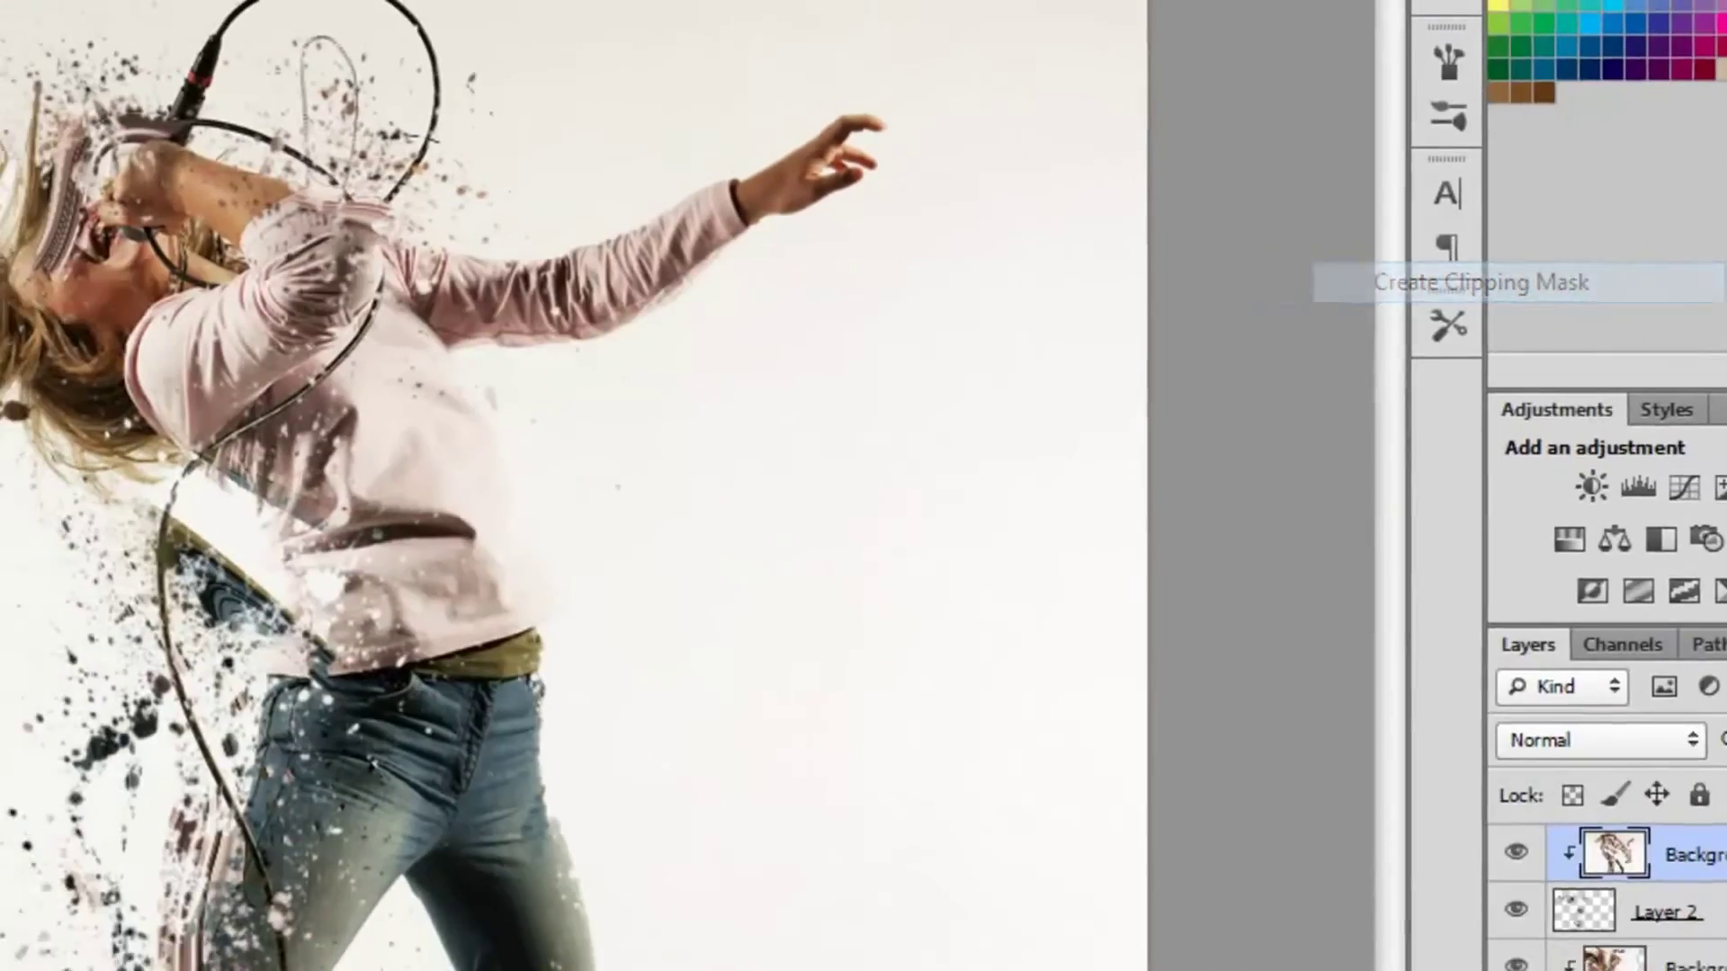
{"action": "left_click_drag", "start_coordinate": [539, 224], "coordinate": [407, 286]}
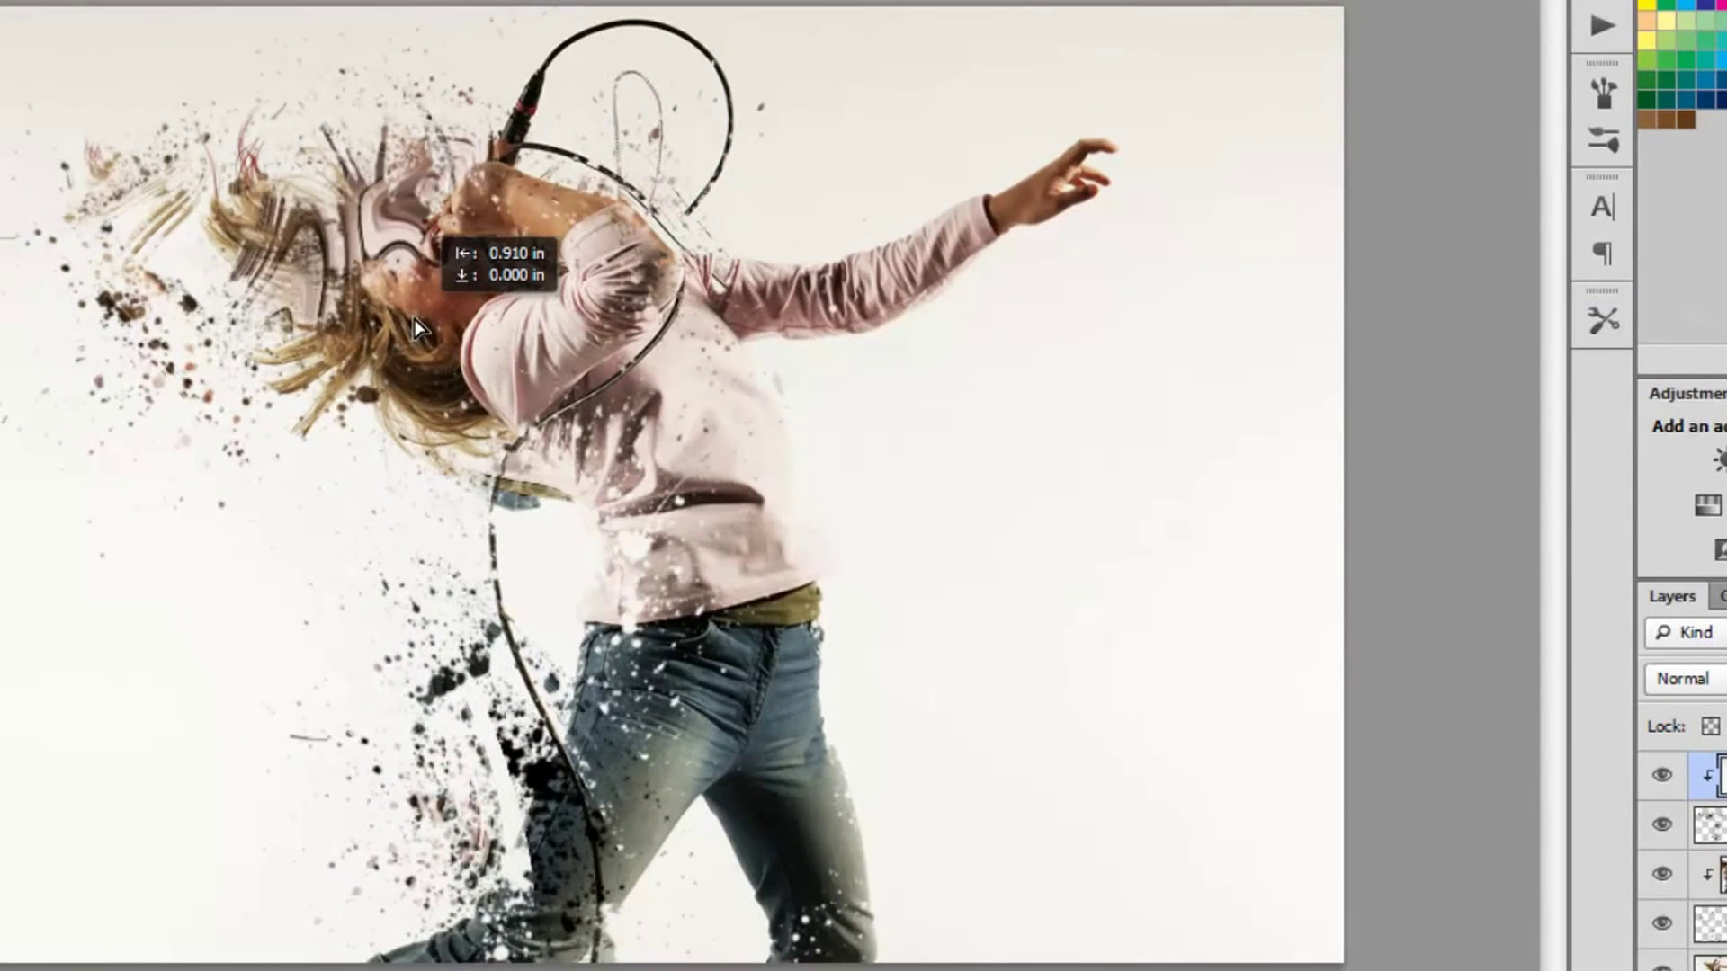
{"action": "left_click_drag", "start_coordinate": [586, 362], "coordinate": [792, 371]}
Shift Background copy 2 further so streaks trail from the hair and shirt, clearing speckles over the sleeve and jeans.
{"action": "key", "text": "ctrl+t"}
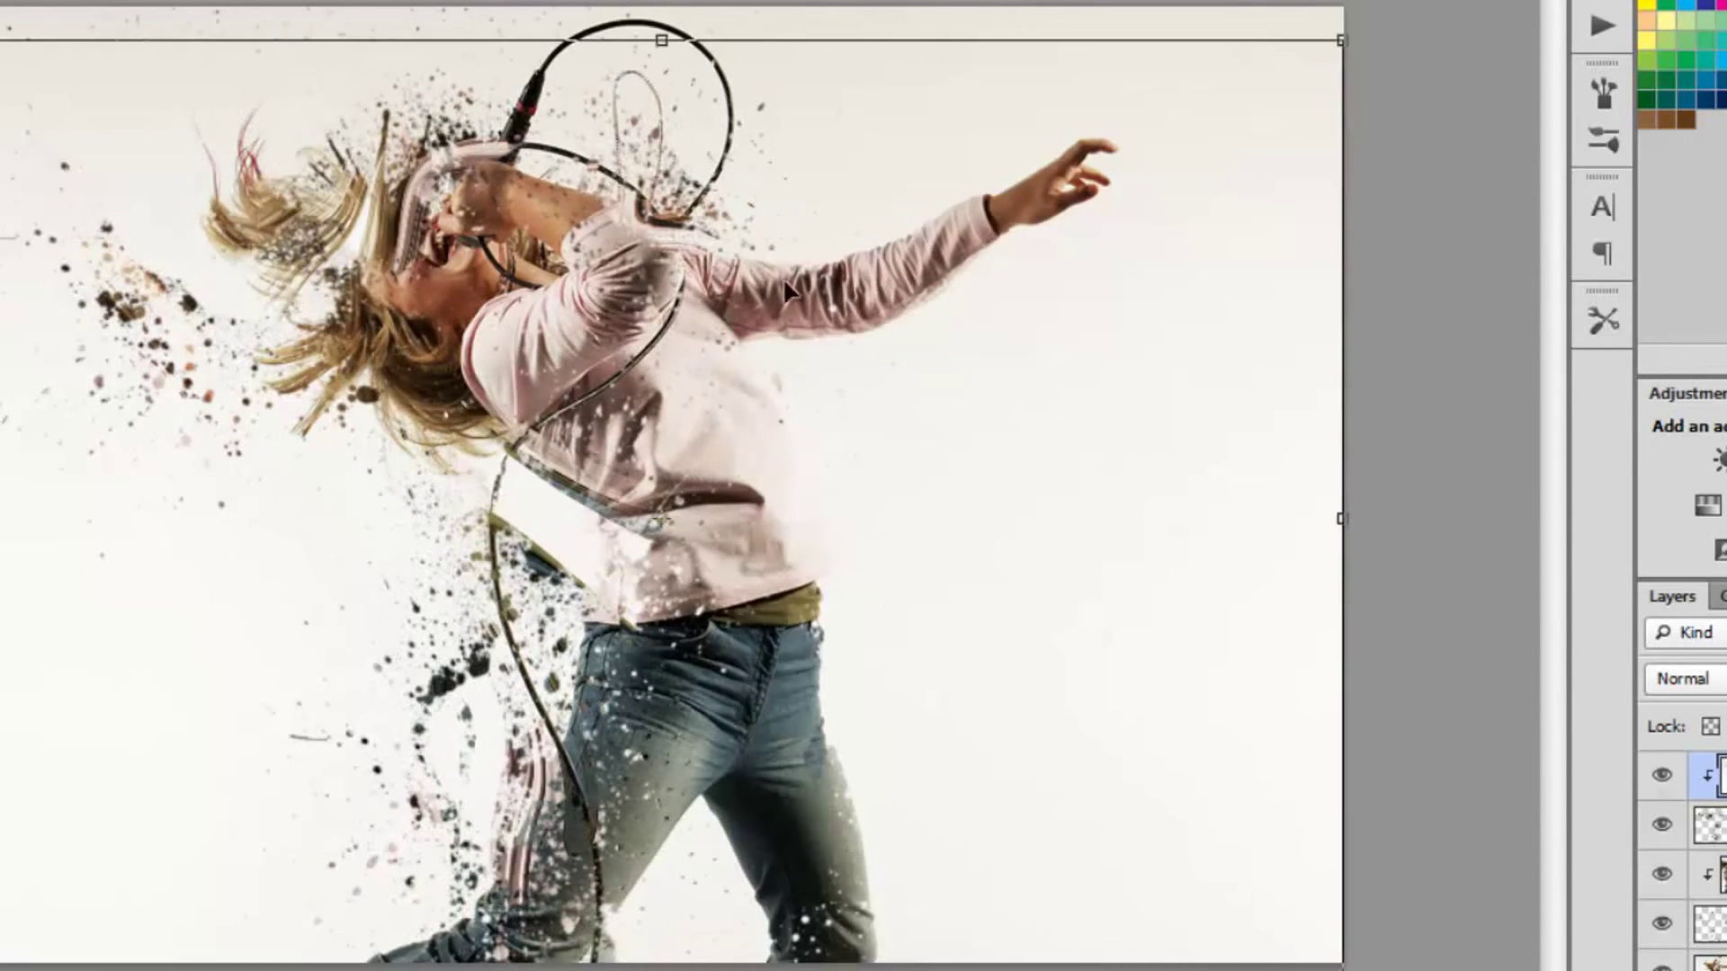
{"action": "key", "text": "Return"}
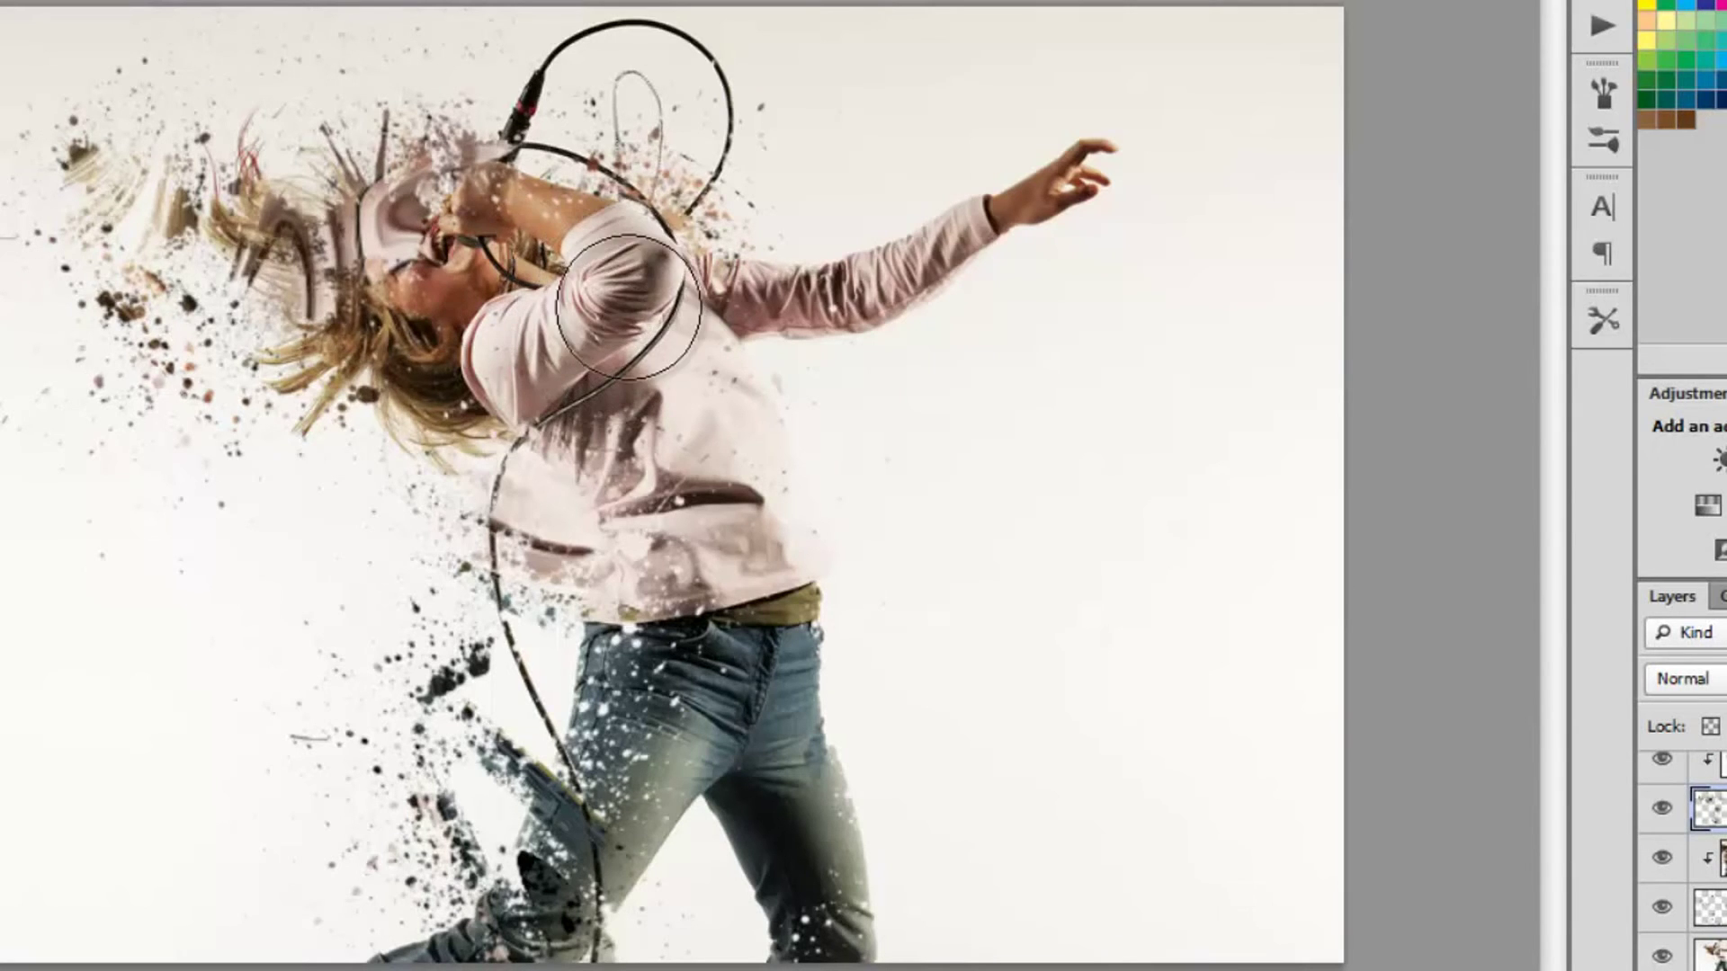
{"action": "mouse_move", "coordinate": [711, 629]}
{"action": "left_mouse_down"}
{"action": "mouse_move", "coordinate": [700, 689]}
{"action": "mouse_move", "coordinate": [660, 686]}
{"action": "mouse_move", "coordinate": [662, 751]}
{"action": "mouse_move", "coordinate": [765, 766]}
{"action": "mouse_move", "coordinate": [825, 913]}
{"action": "mouse_move", "coordinate": [783, 811]}
{"action": "mouse_move", "coordinate": [694, 701]}
{"action": "mouse_move", "coordinate": [752, 762]}
{"action": "mouse_move", "coordinate": [644, 698]}
{"action": "mouse_move", "coordinate": [752, 744]}
{"action": "mouse_move", "coordinate": [769, 714]}
{"action": "mouse_move", "coordinate": [797, 725]}
{"action": "mouse_move", "coordinate": [759, 666]}
{"action": "mouse_move", "coordinate": [778, 596]}
{"action": "mouse_move", "coordinate": [792, 640]}
{"action": "mouse_move", "coordinate": [738, 366]}
{"action": "mouse_move", "coordinate": [646, 350]}
{"action": "left_mouse_up"}
Set up the Eraser with the 2500 splatter tip at 197 px.
{"action": "left_click", "coordinate": [18, 2]}
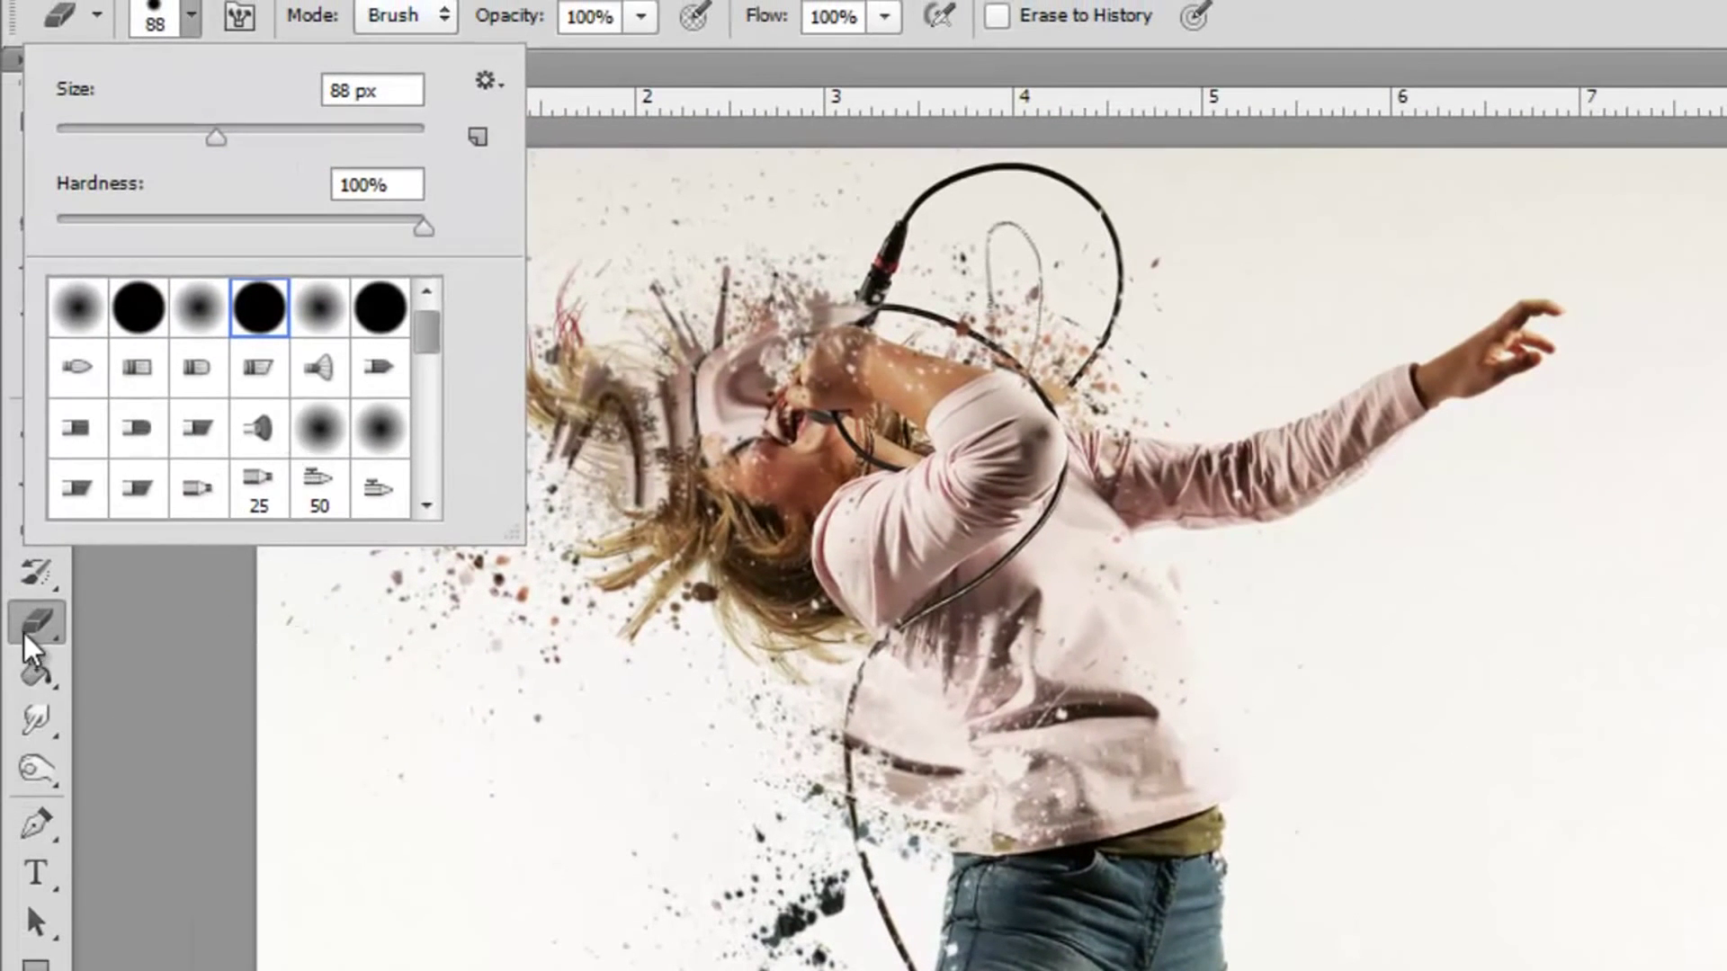
{"action": "left_click", "coordinate": [35, 623]}
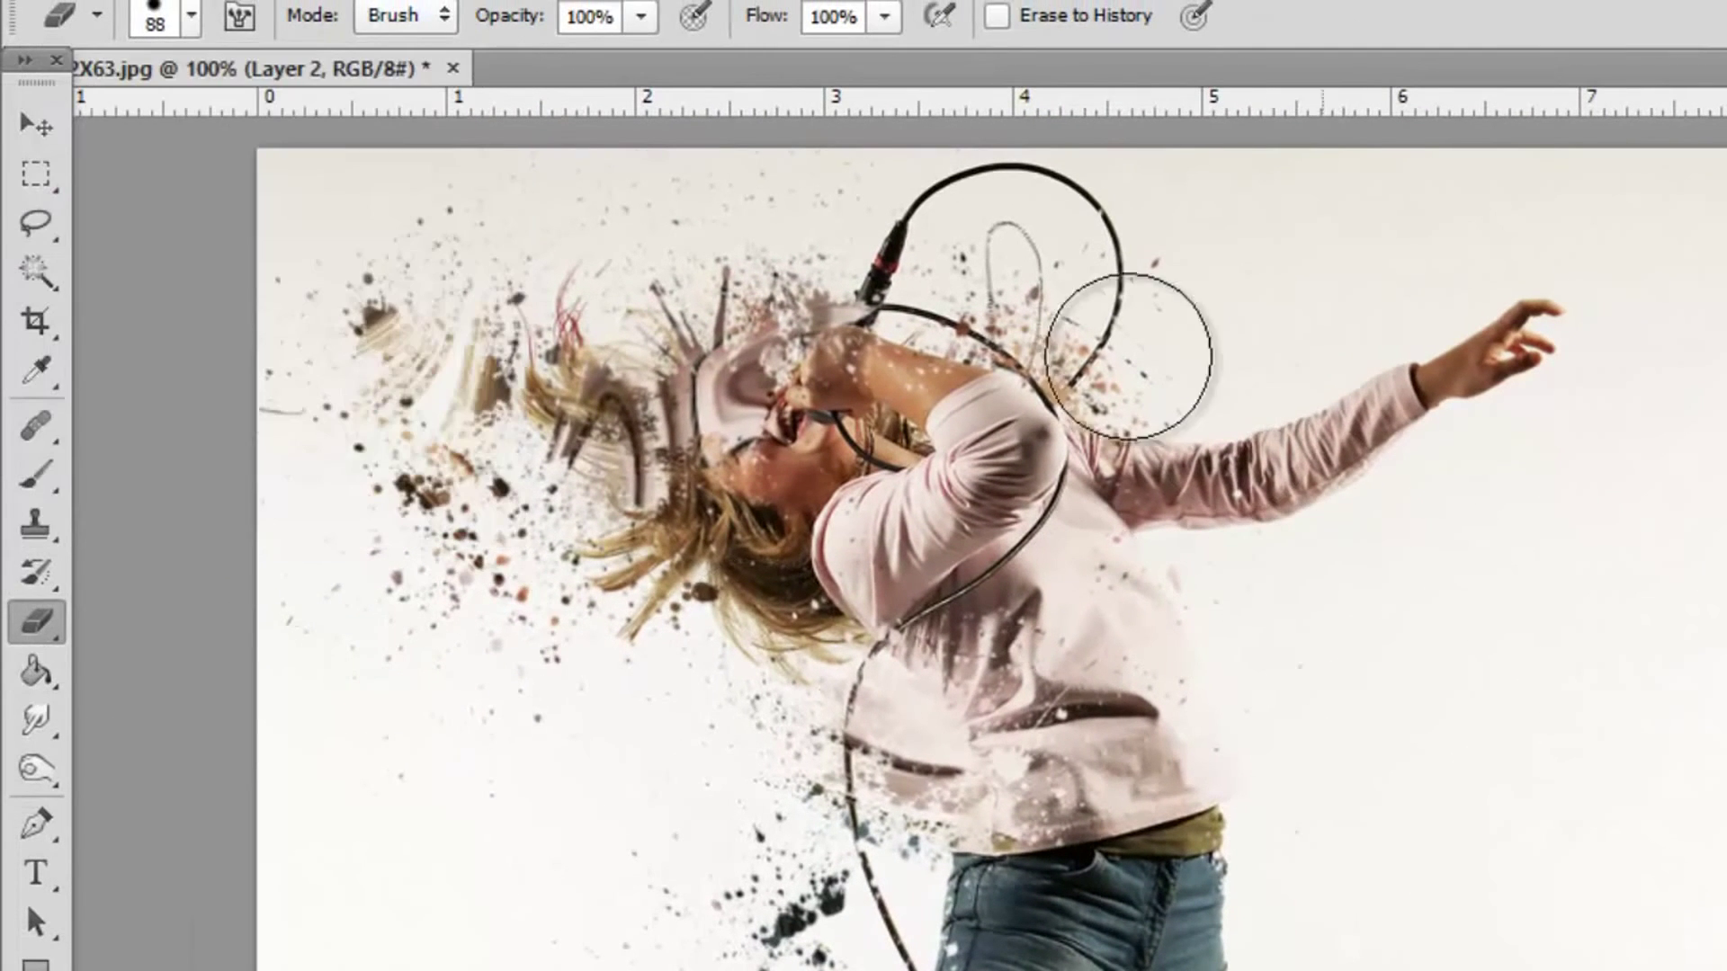
{"action": "left_click", "coordinate": [190, 15]}
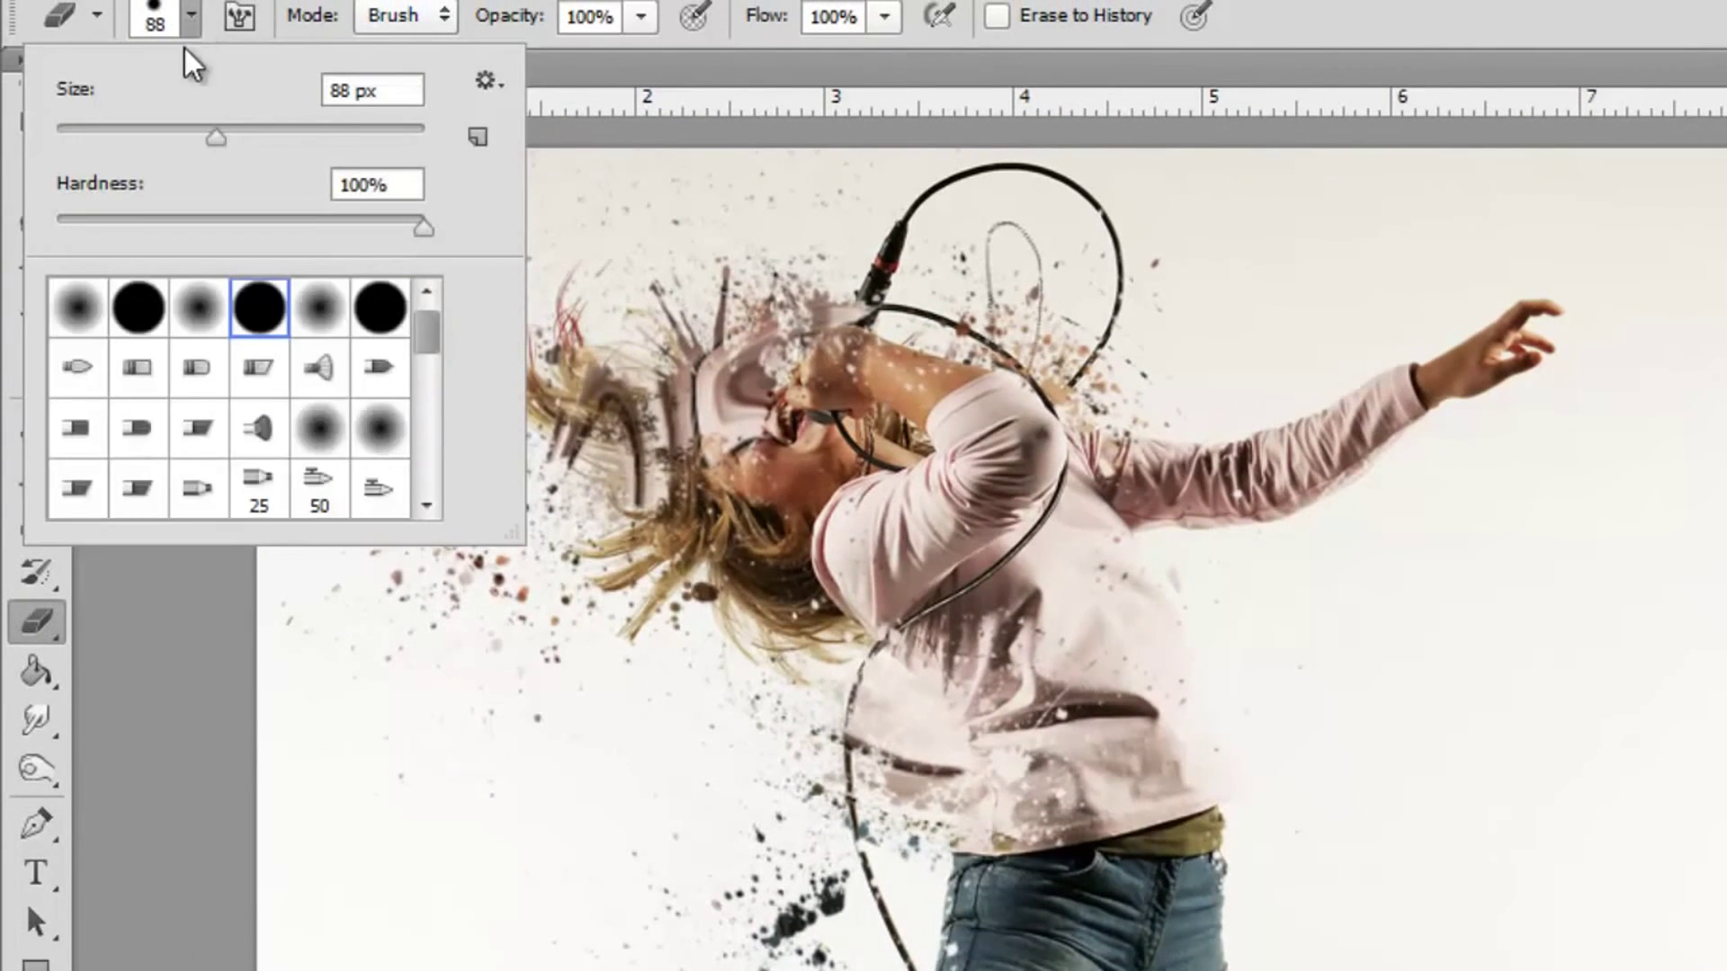
{"action": "scroll", "coordinate": [328, 380], "scroll_direction": "down", "scroll_amount": 10}
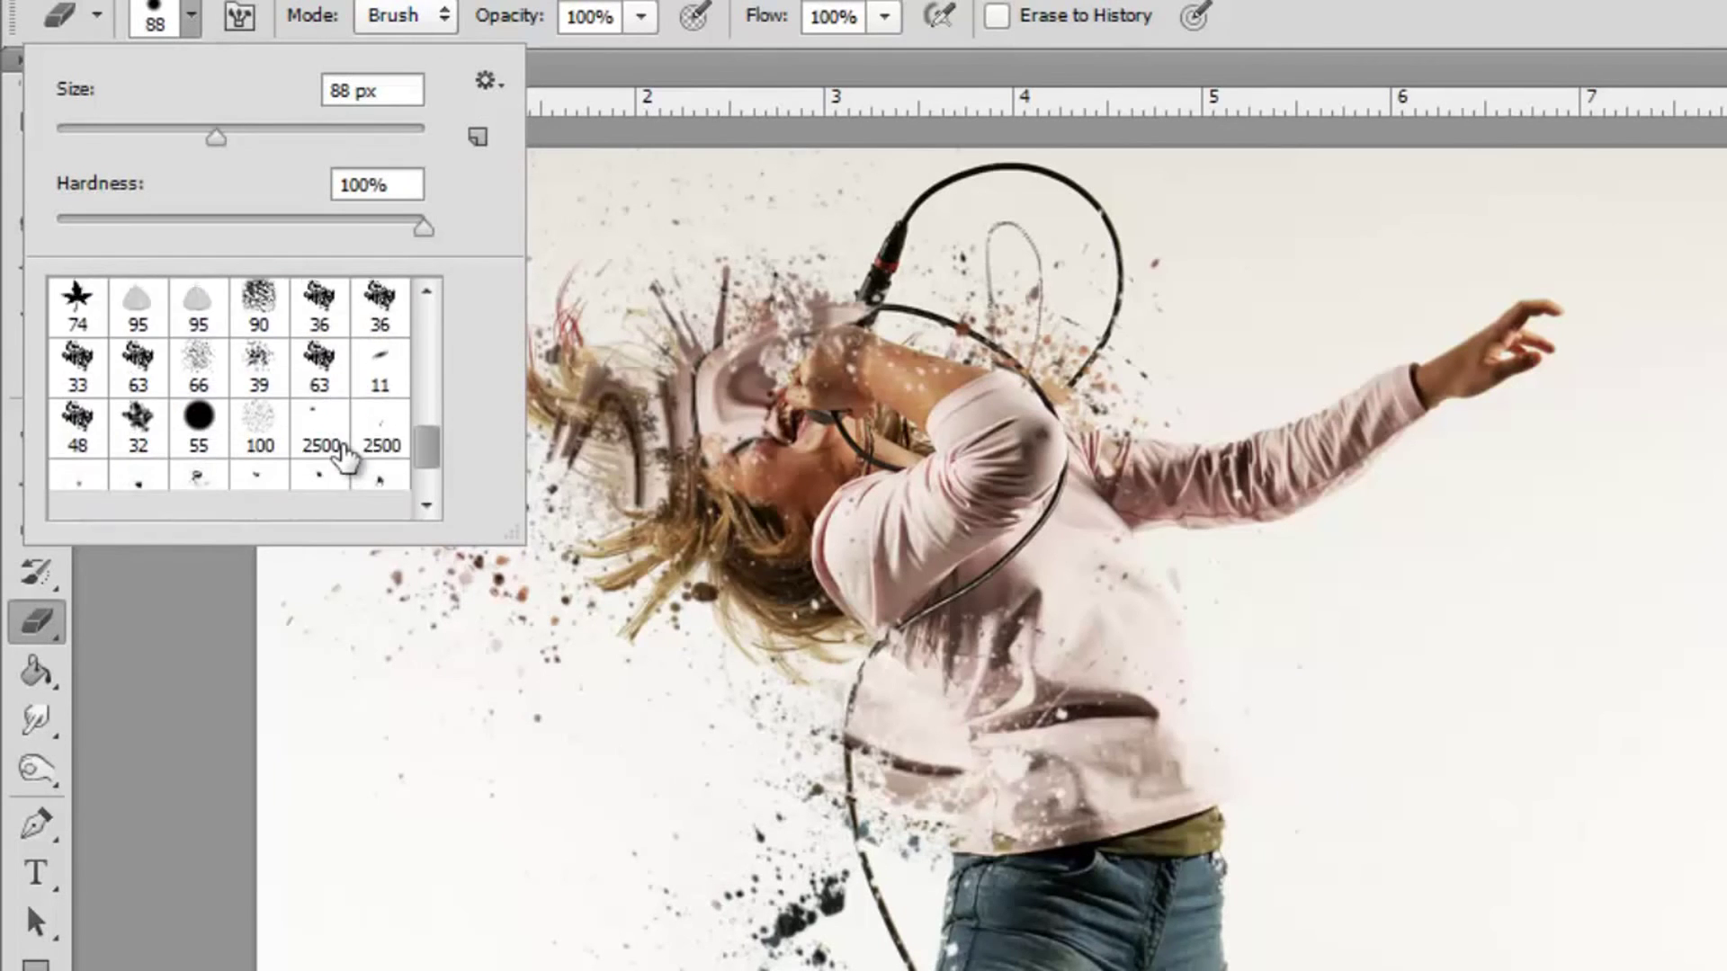
{"action": "left_click", "coordinate": [200, 432]}
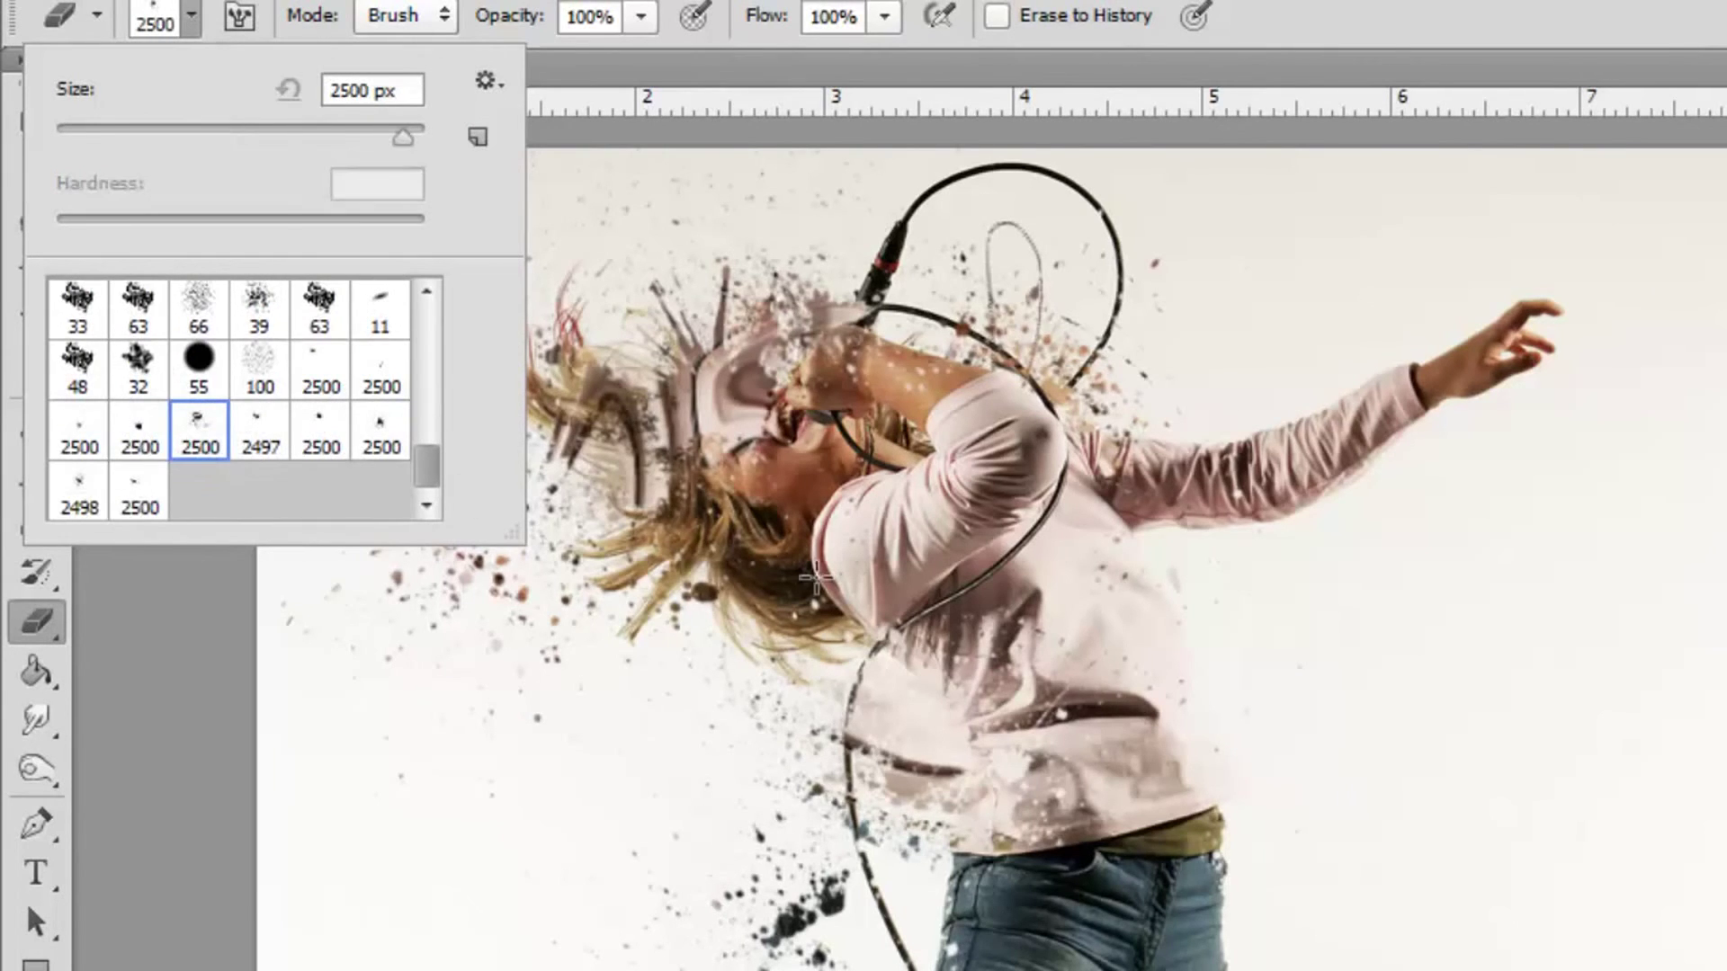
{"action": "left_click_drag", "start_coordinate": [360, 135], "coordinate": [327, 135]}
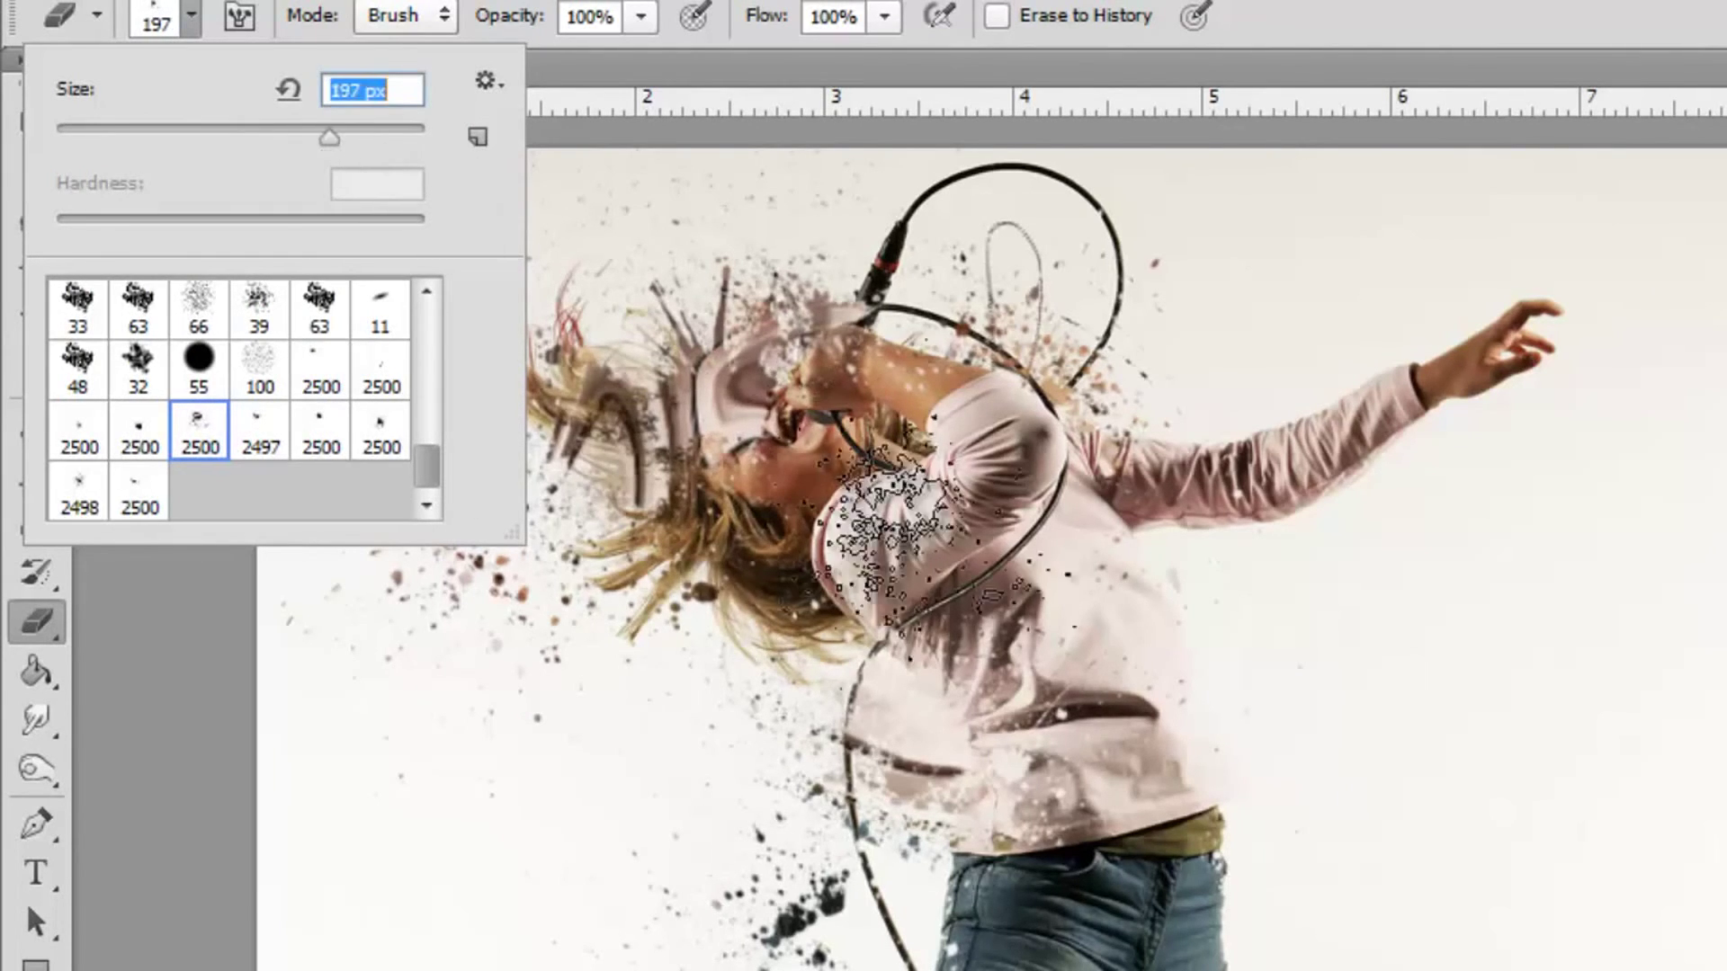
{"action": "key", "text": "Return"}
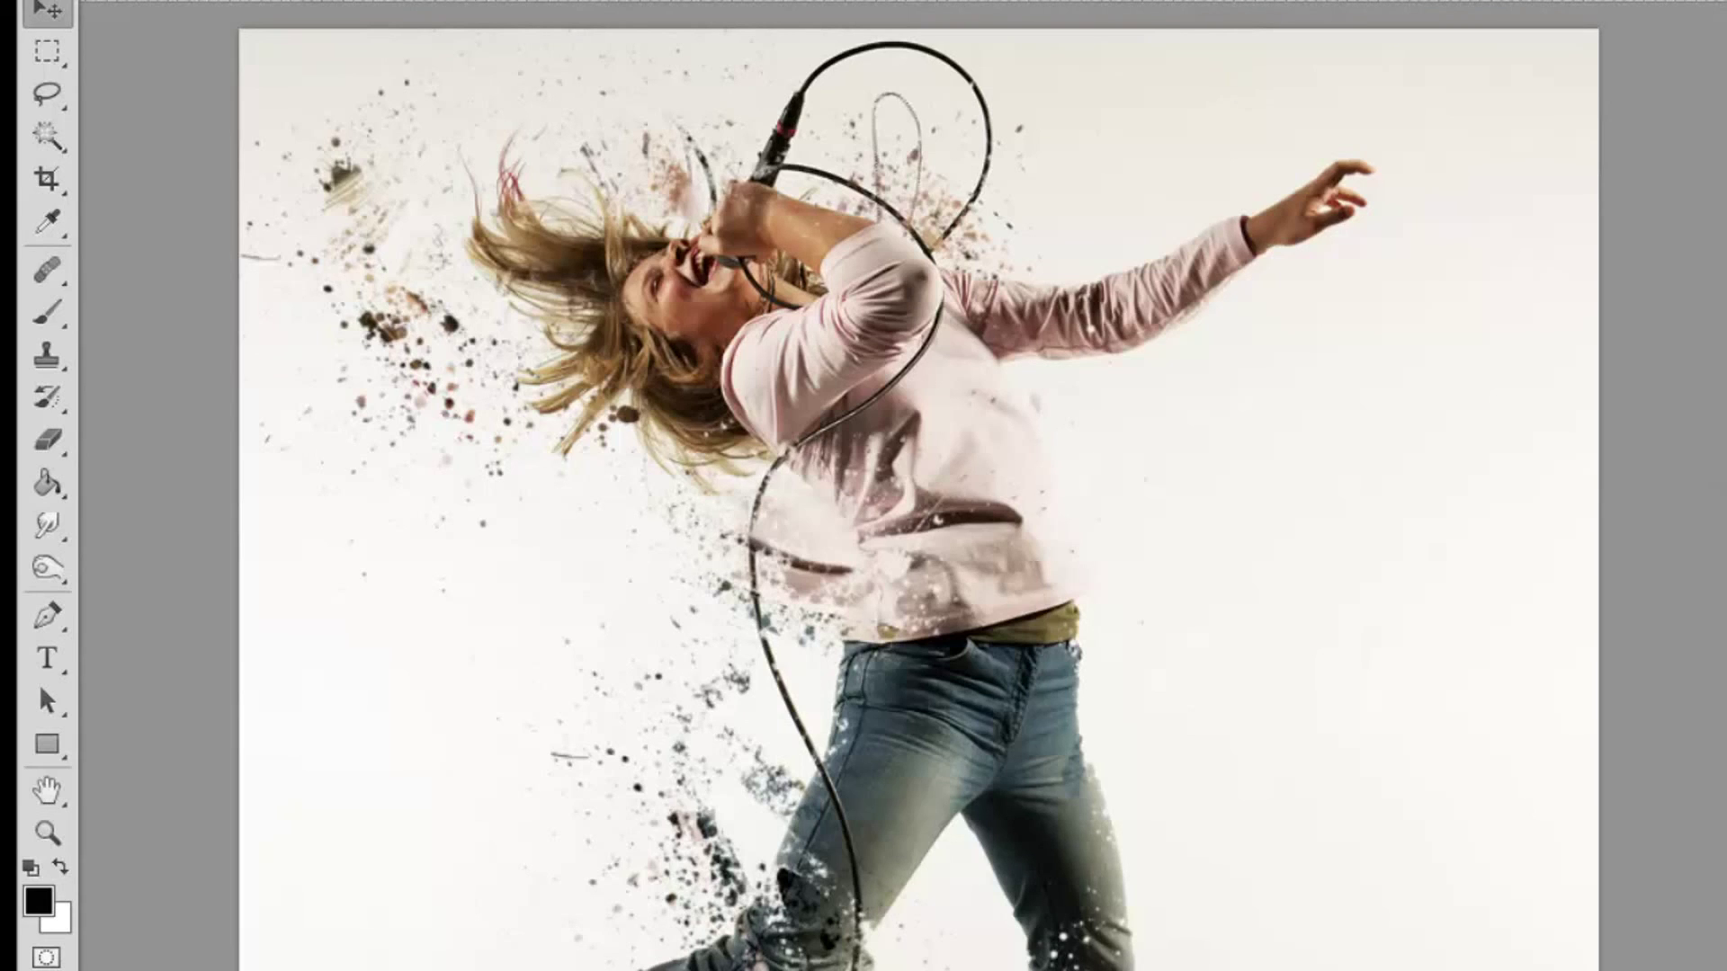
Give the Brush tool the 74 px maple-leaf preset tip.
{"action": "left_click", "coordinate": [47, 272]}
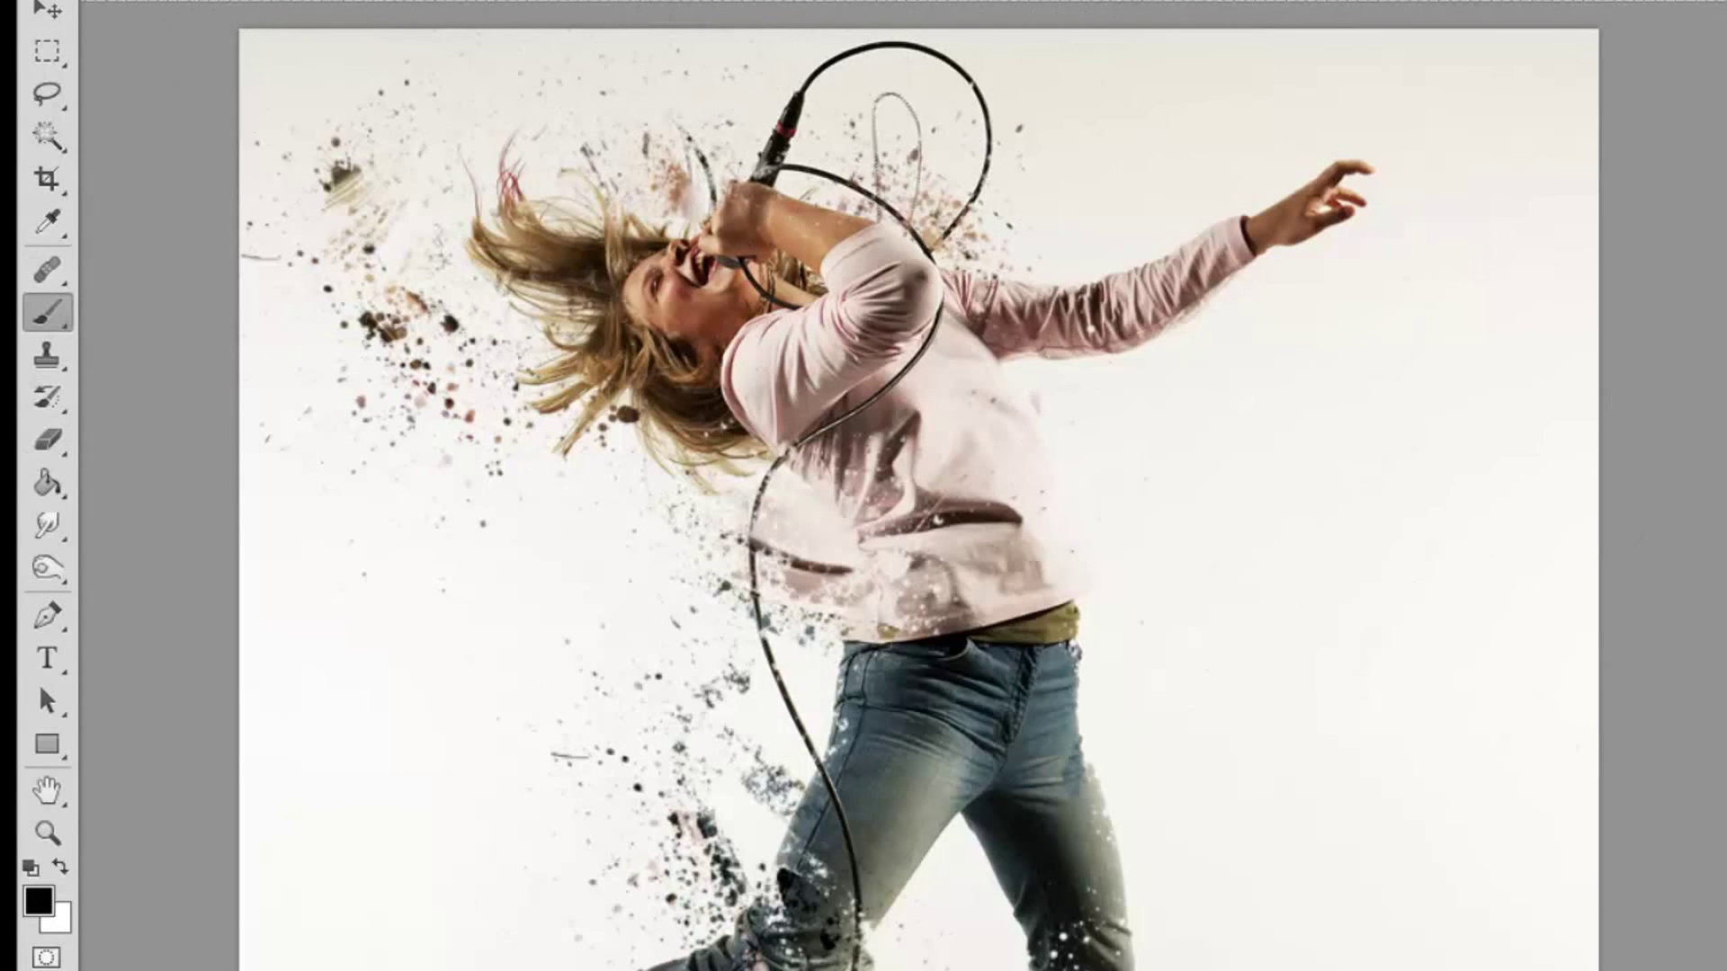
{"action": "left_click", "coordinate": [198, 5]}
{"action": "scroll", "coordinate": [241, 252], "scroll_direction": "up", "scroll_amount": 5}
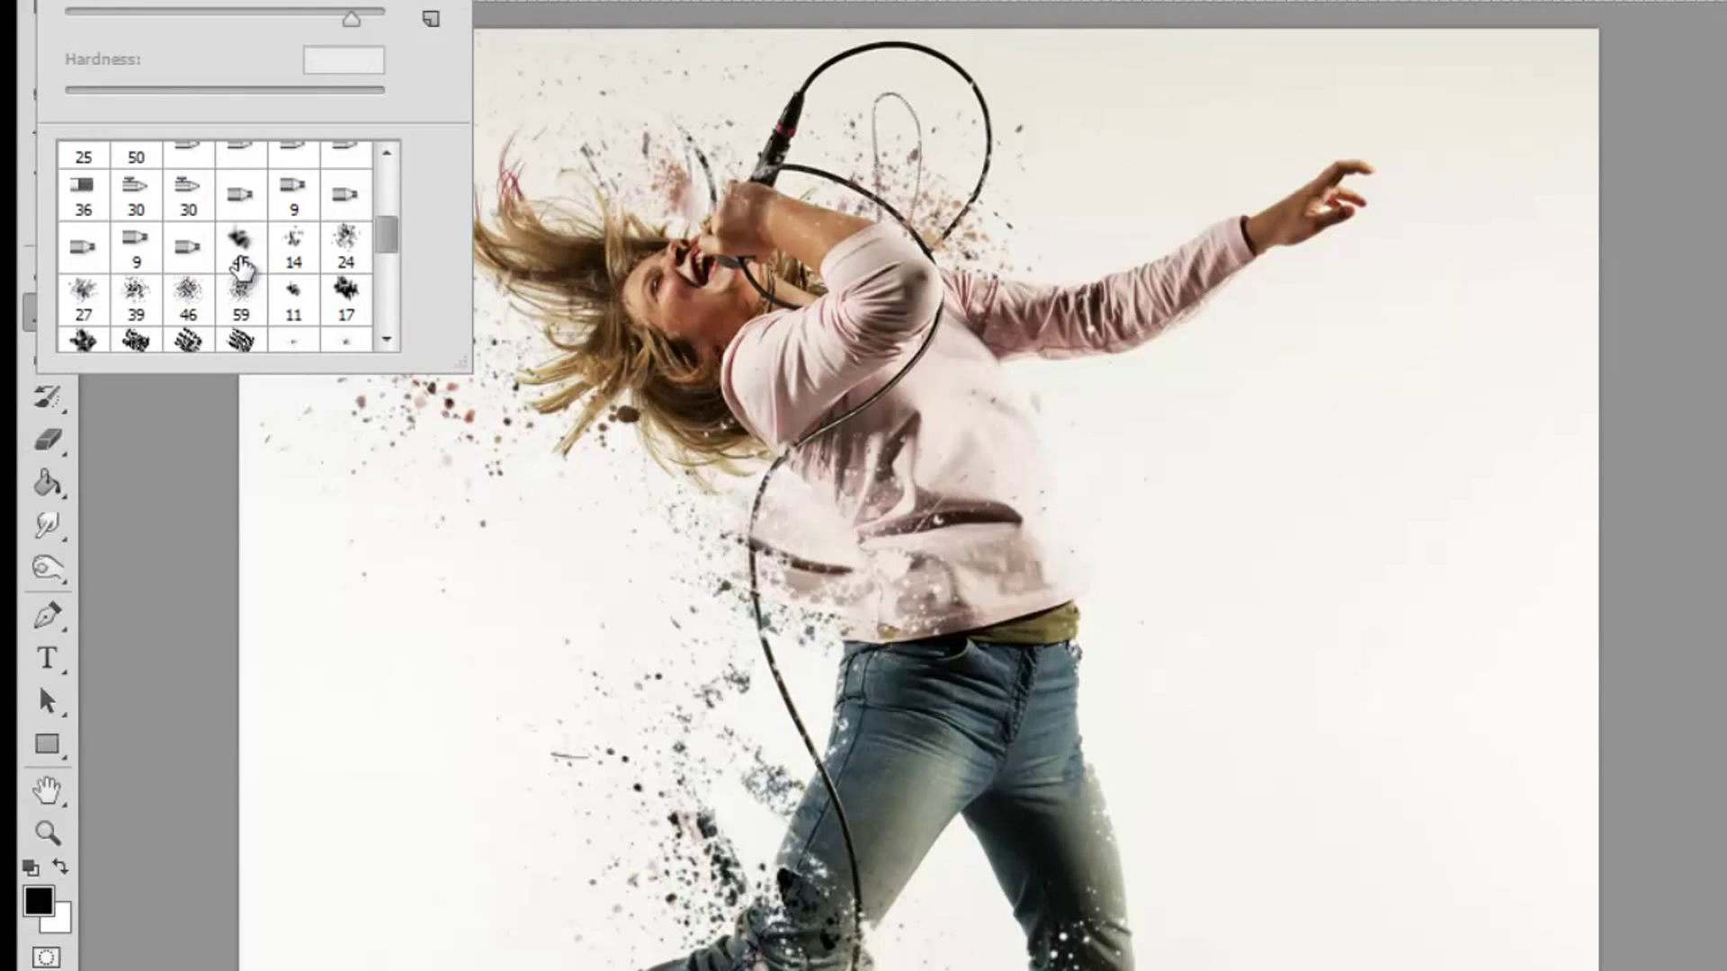
{"action": "scroll", "coordinate": [270, 269], "scroll_direction": "down", "scroll_amount": 2}
{"action": "scroll", "coordinate": [288, 256], "scroll_direction": "up", "scroll_amount": 4}
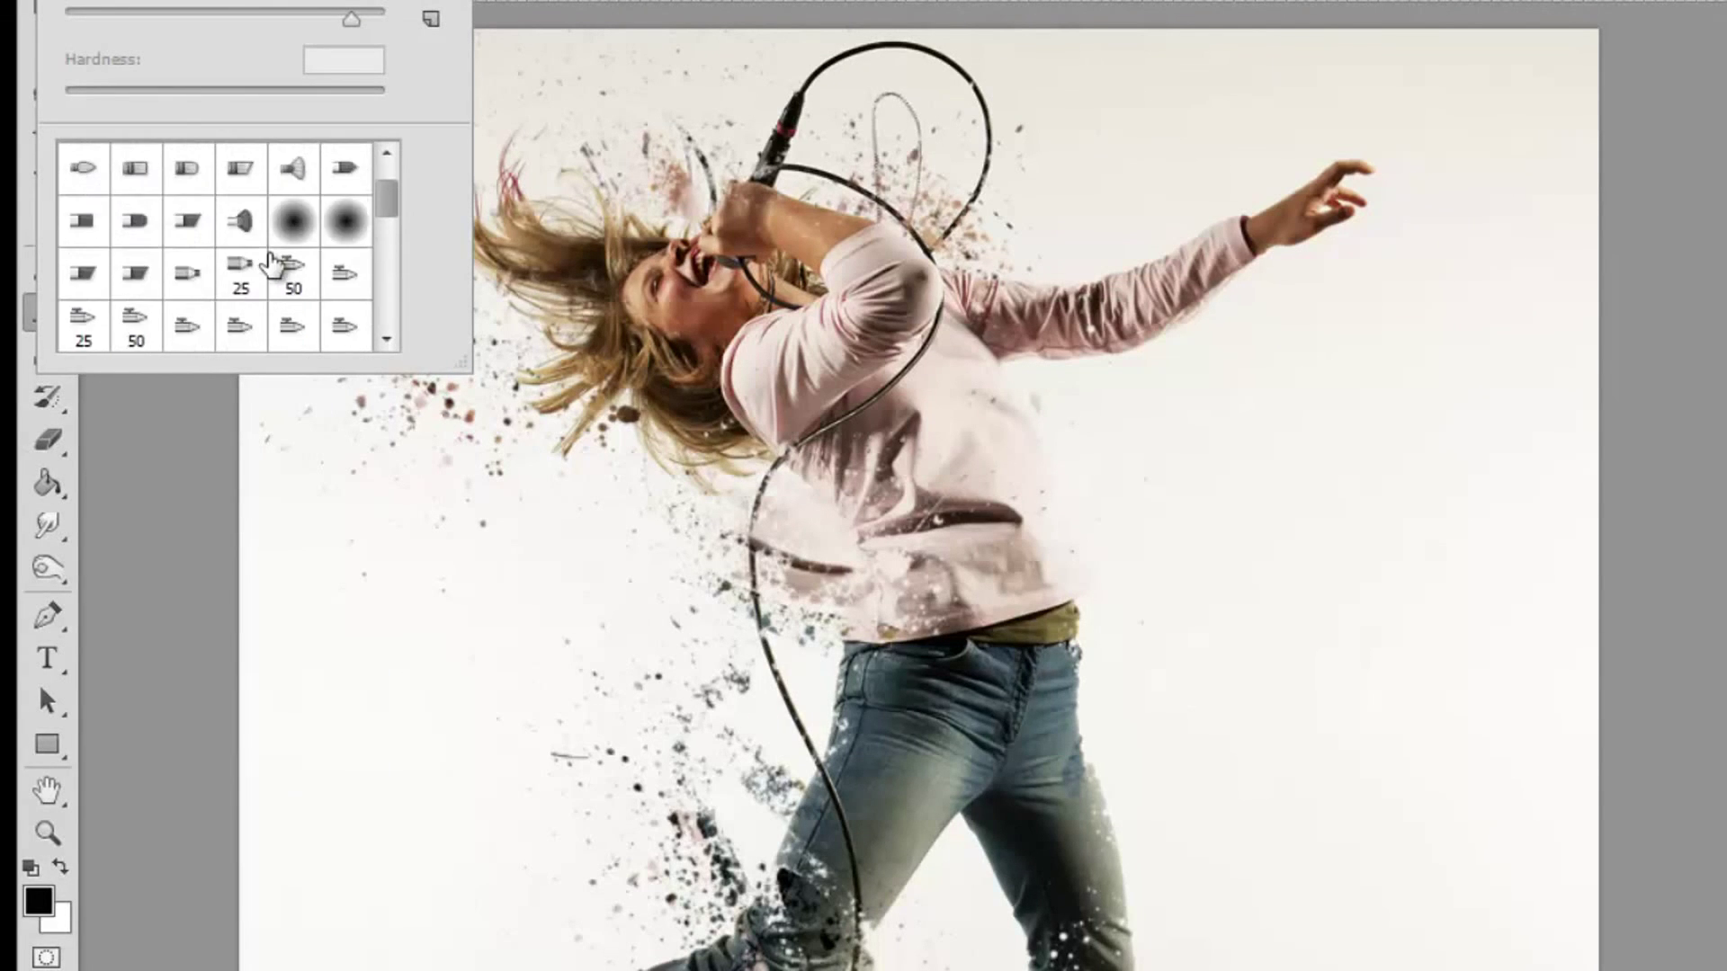
{"action": "scroll", "coordinate": [261, 267], "scroll_direction": "down", "scroll_amount": 3}
{"action": "scroll", "coordinate": [259, 261], "scroll_direction": "down", "scroll_amount": 4}
{"action": "scroll", "coordinate": [126, 279], "scroll_direction": "up", "scroll_amount": 2}
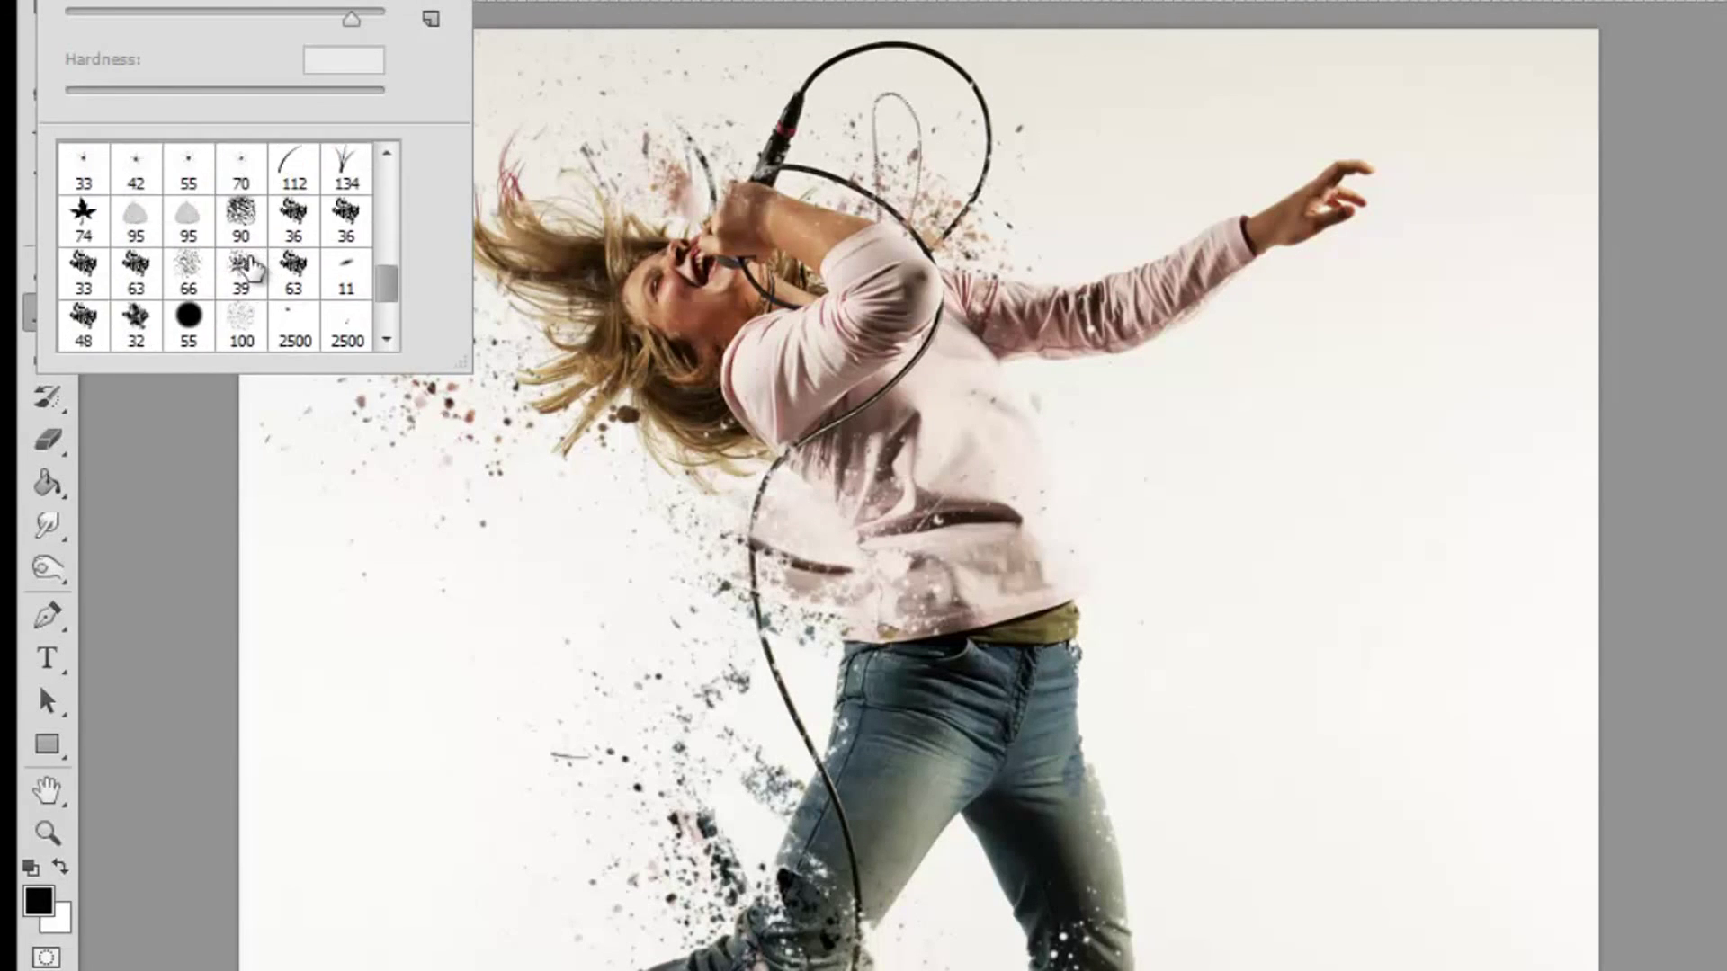
{"action": "left_click", "coordinate": [83, 242]}
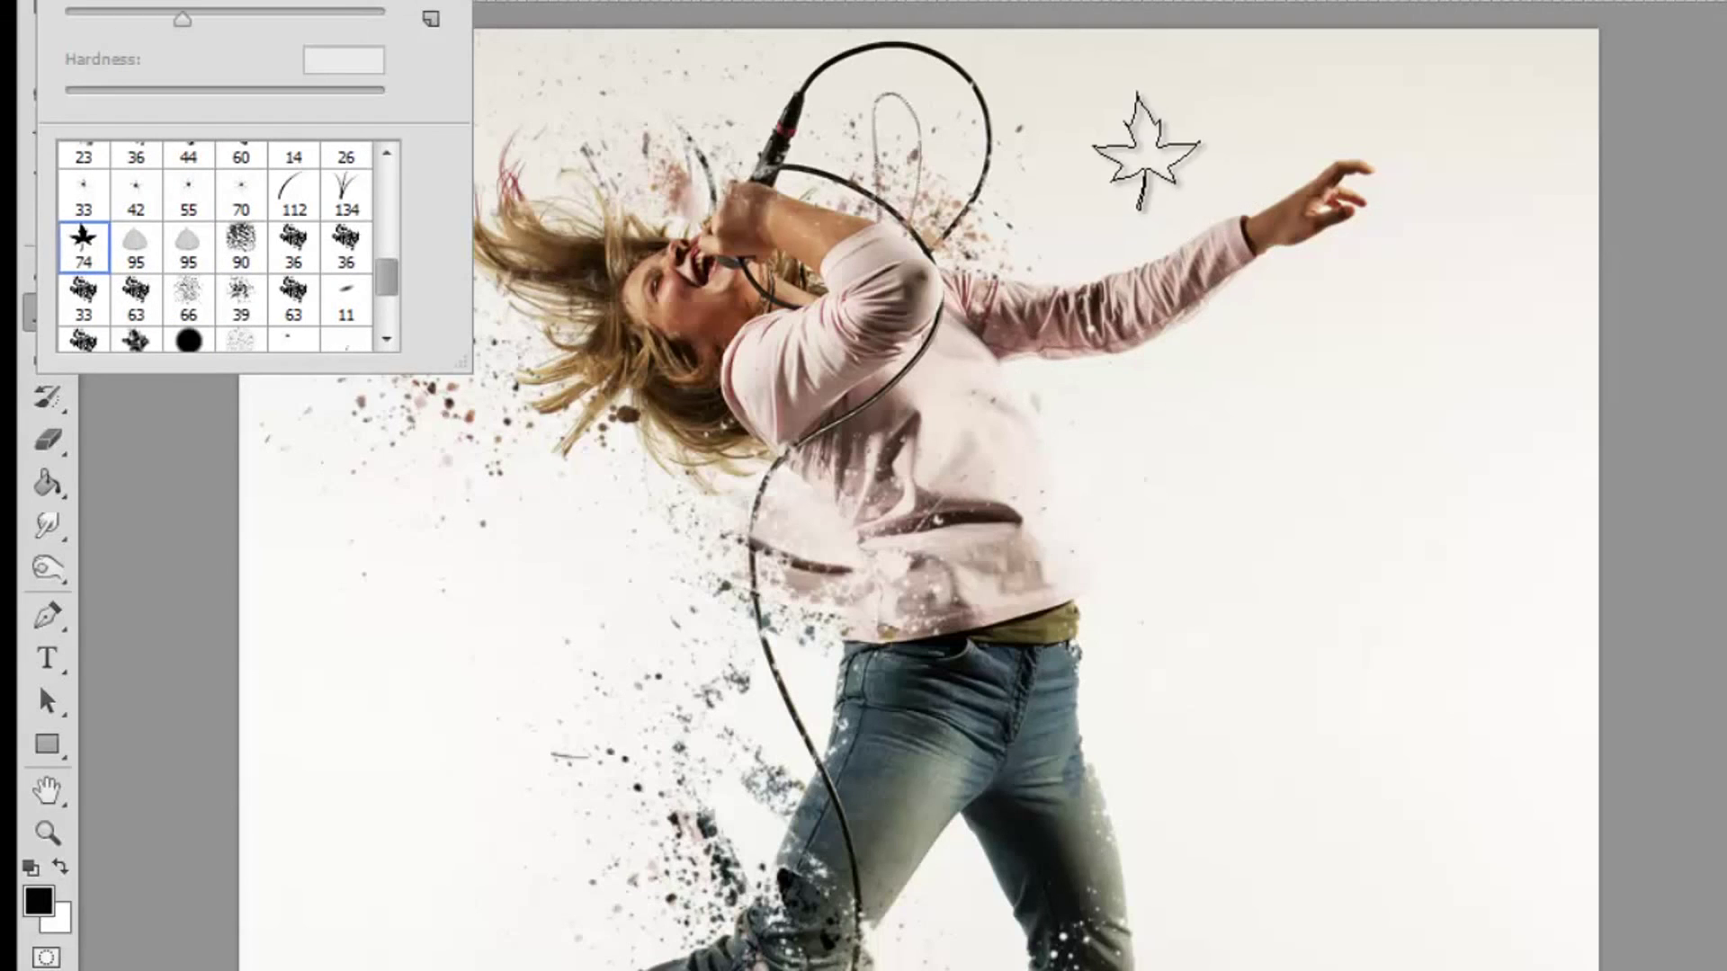
{"action": "key", "text": "Return"}
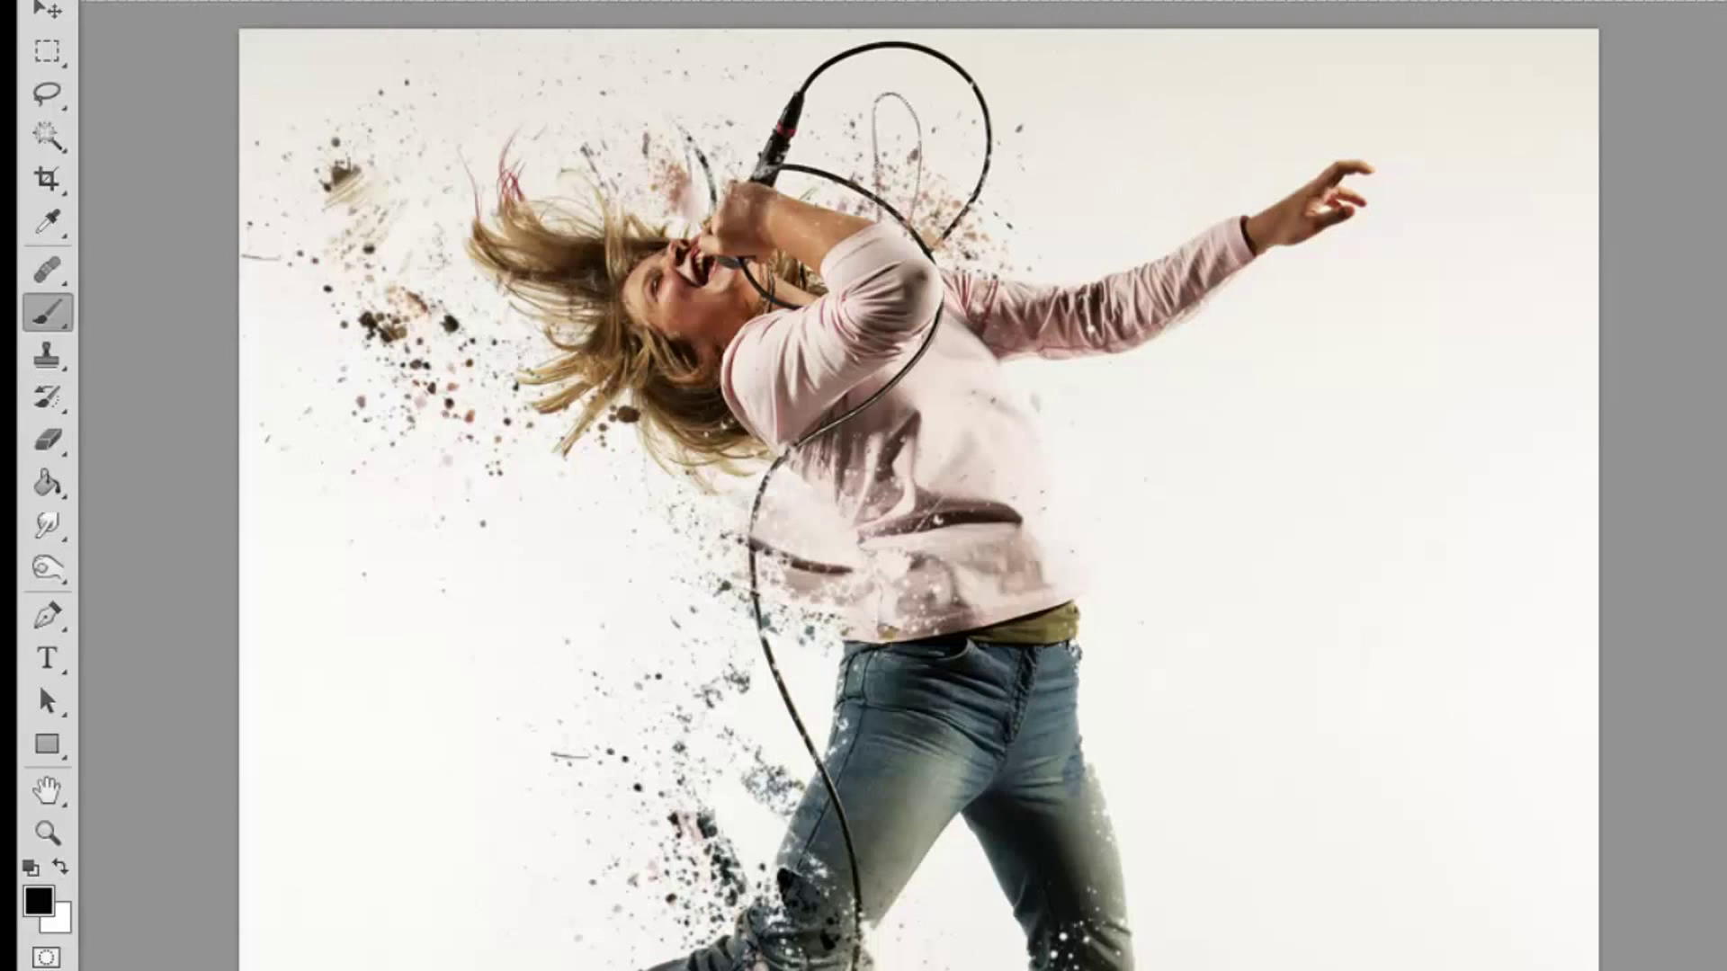